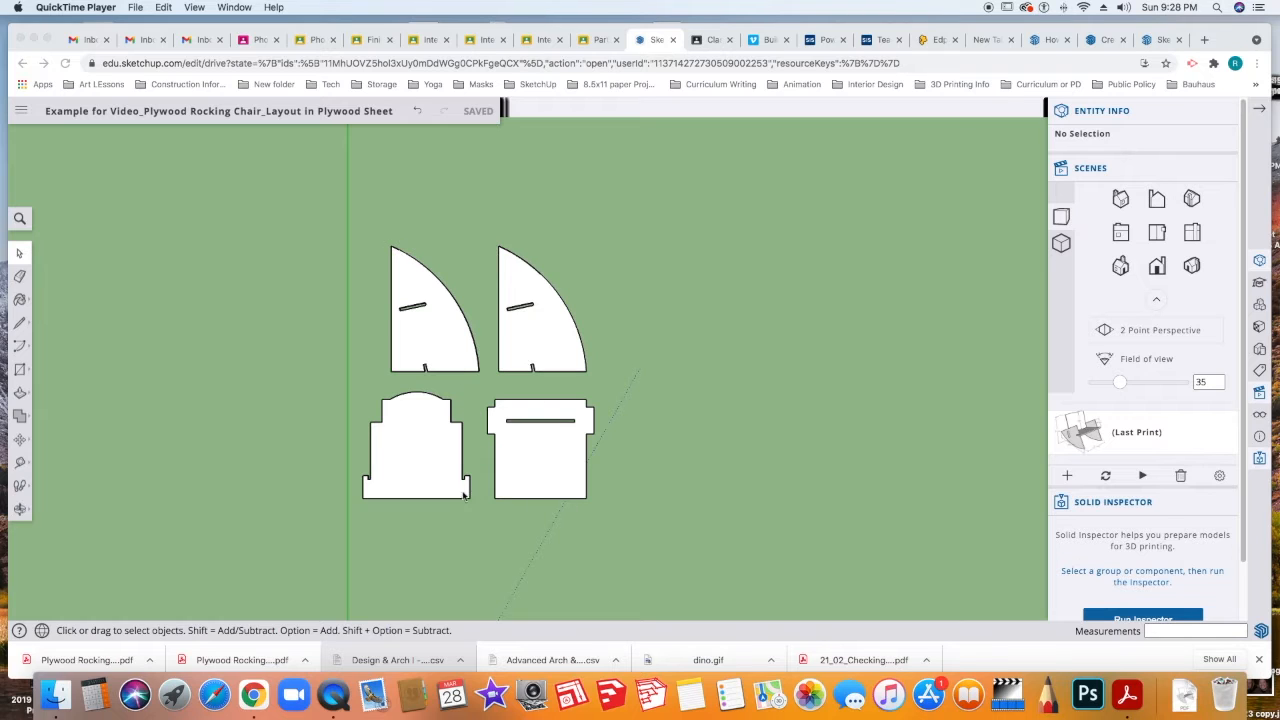
Copy the four flat chair pieces together from a corner of the slotted seat piece to an empty area away from the originals.
left_click(453, 345)
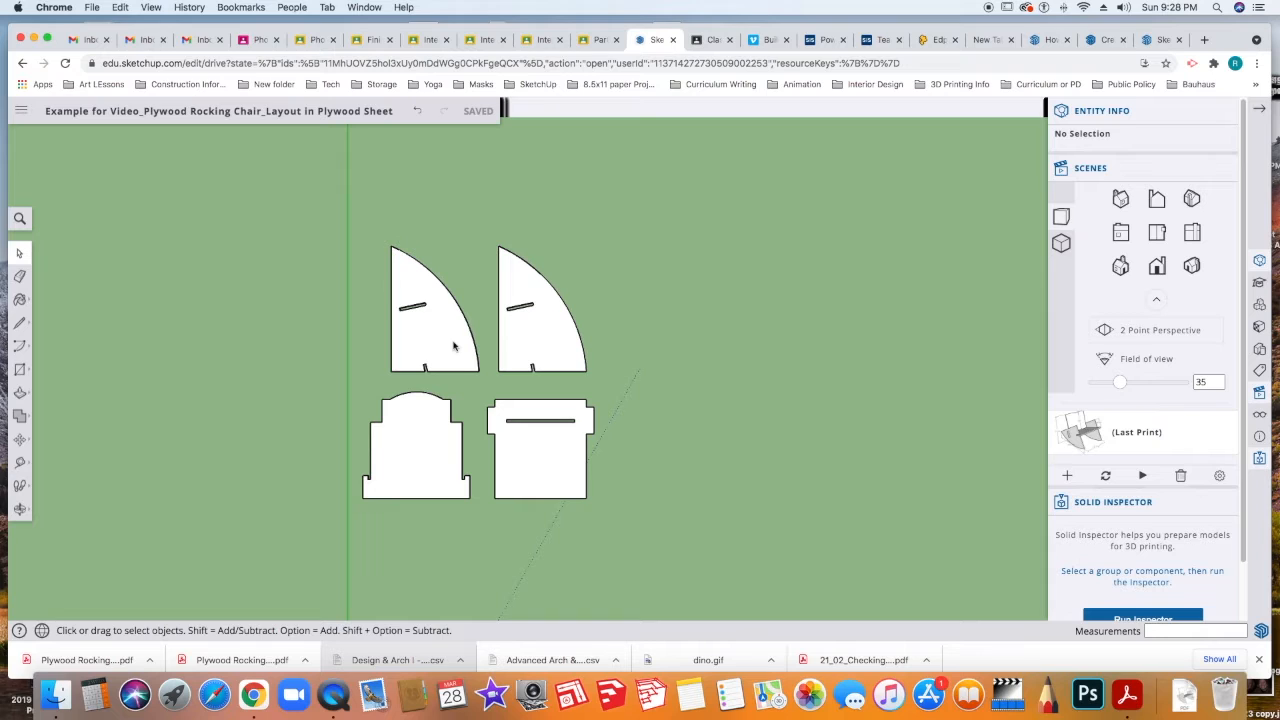
left_click(454, 347)
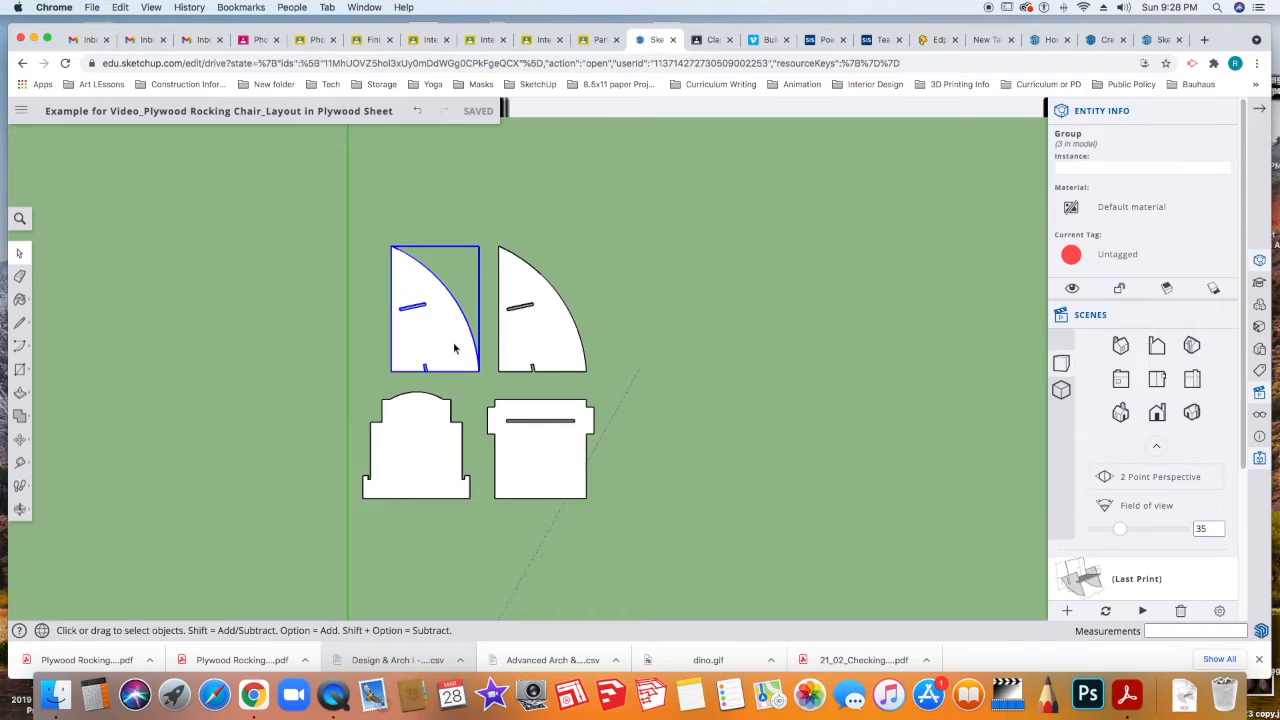
left_click(542, 343, "shift")
left_click(420, 456, "shift")
left_click(537, 475, "shift")
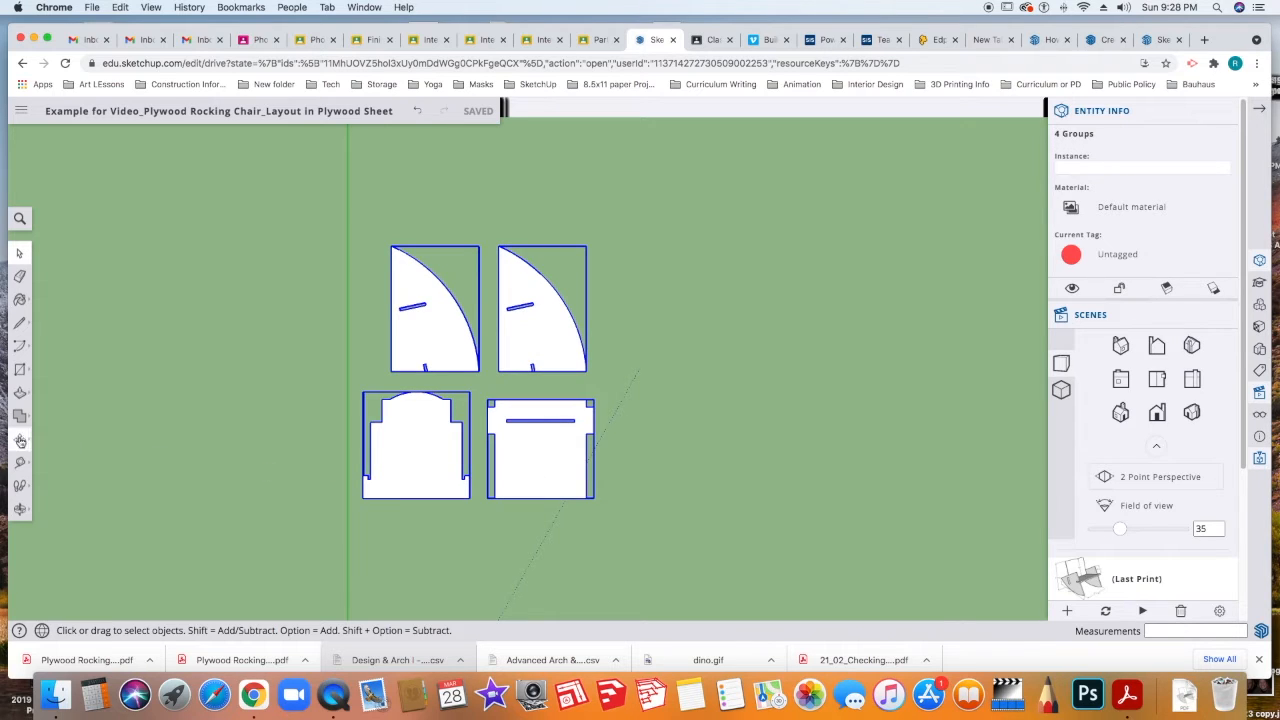
left_click(19, 441)
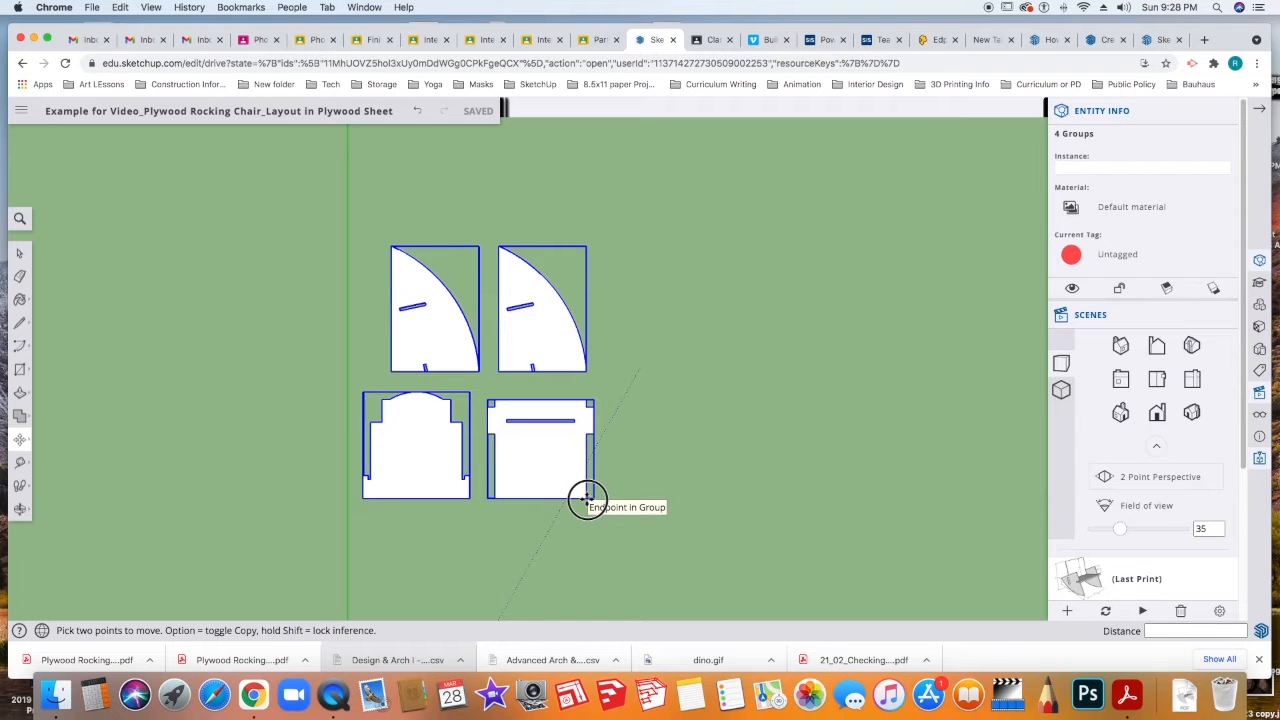
left_click(587, 499)
key("alt")
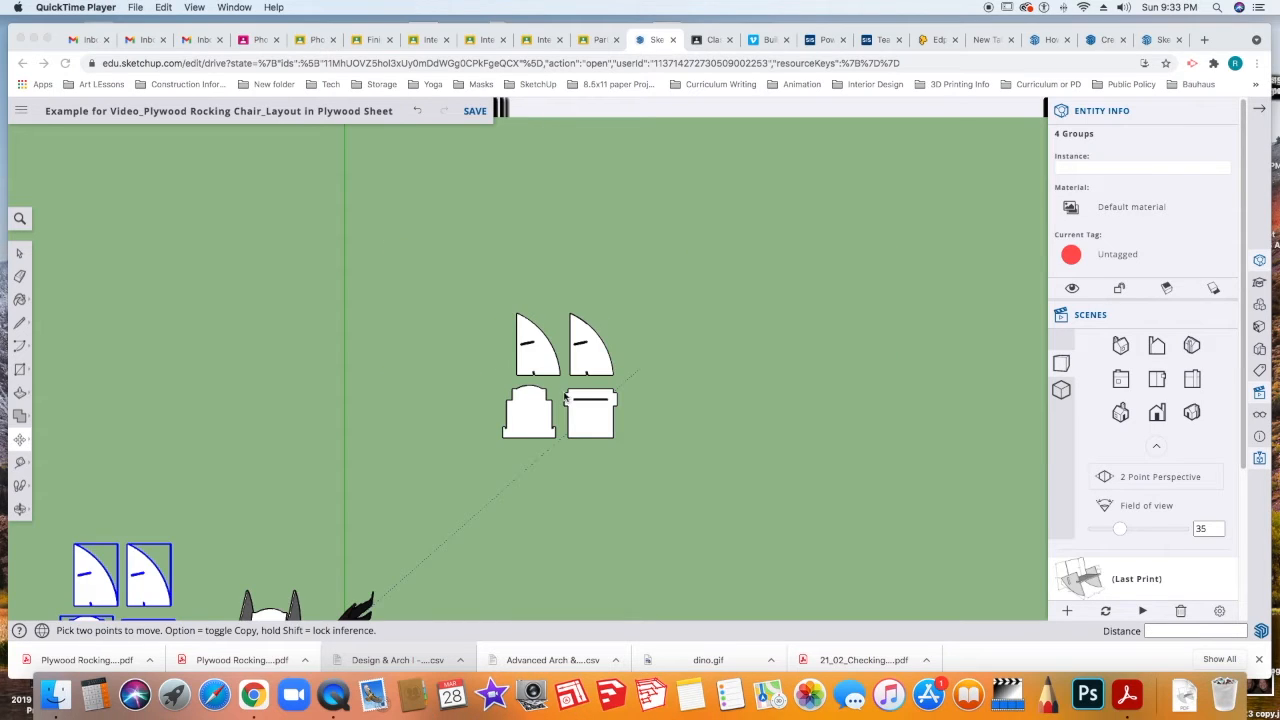
left_click(142, 604)
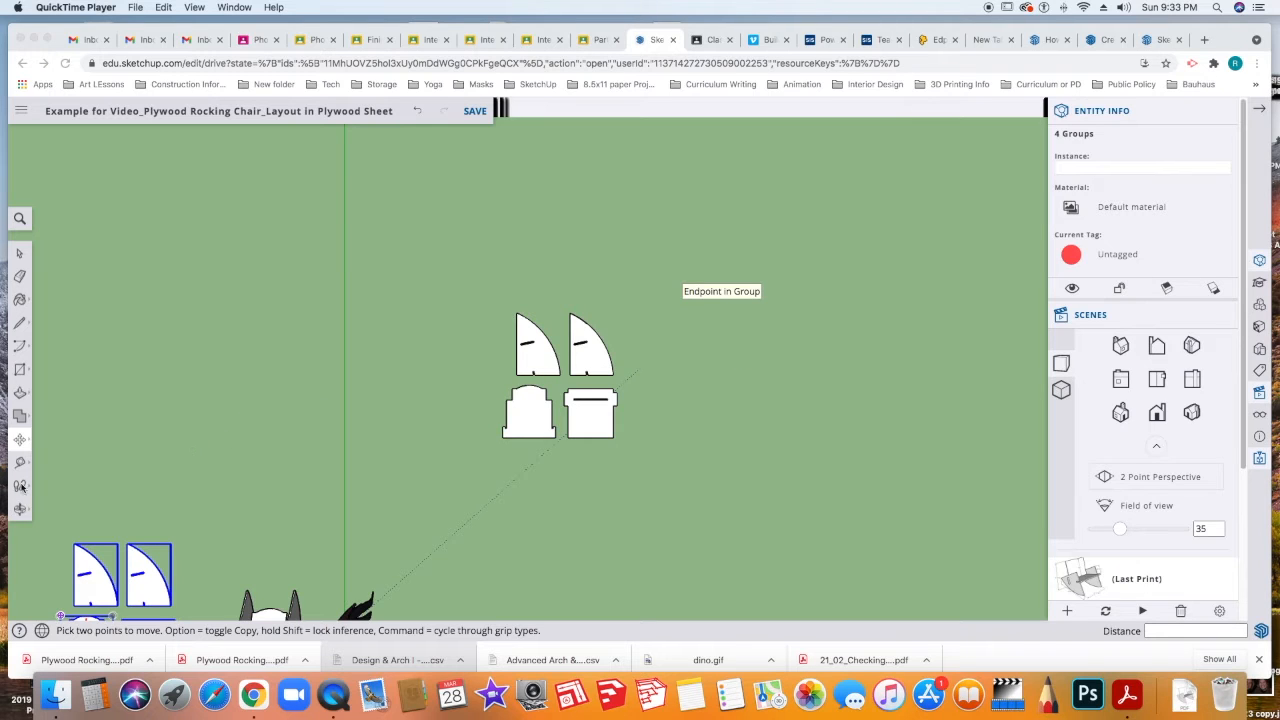
Draw an 8' by 4' rectangle above the original chair pieces, with its long side along the red axis.
left_click(18, 330)
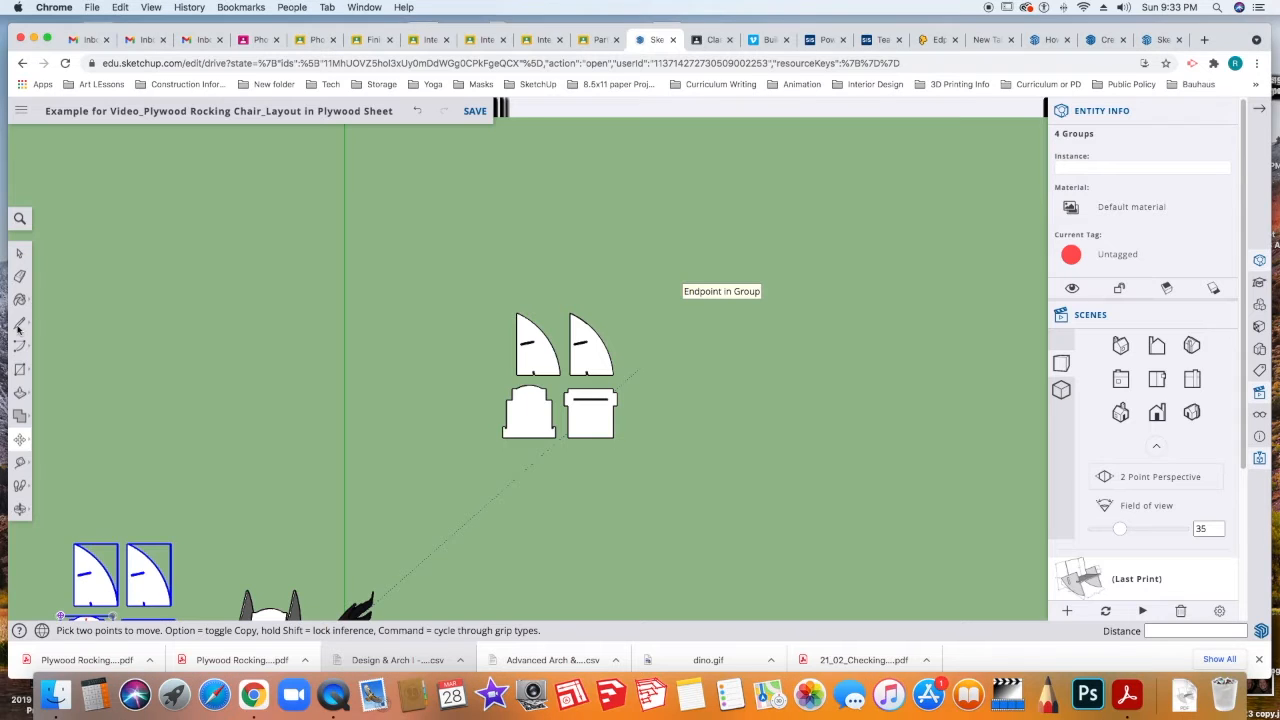
left_click(19, 324)
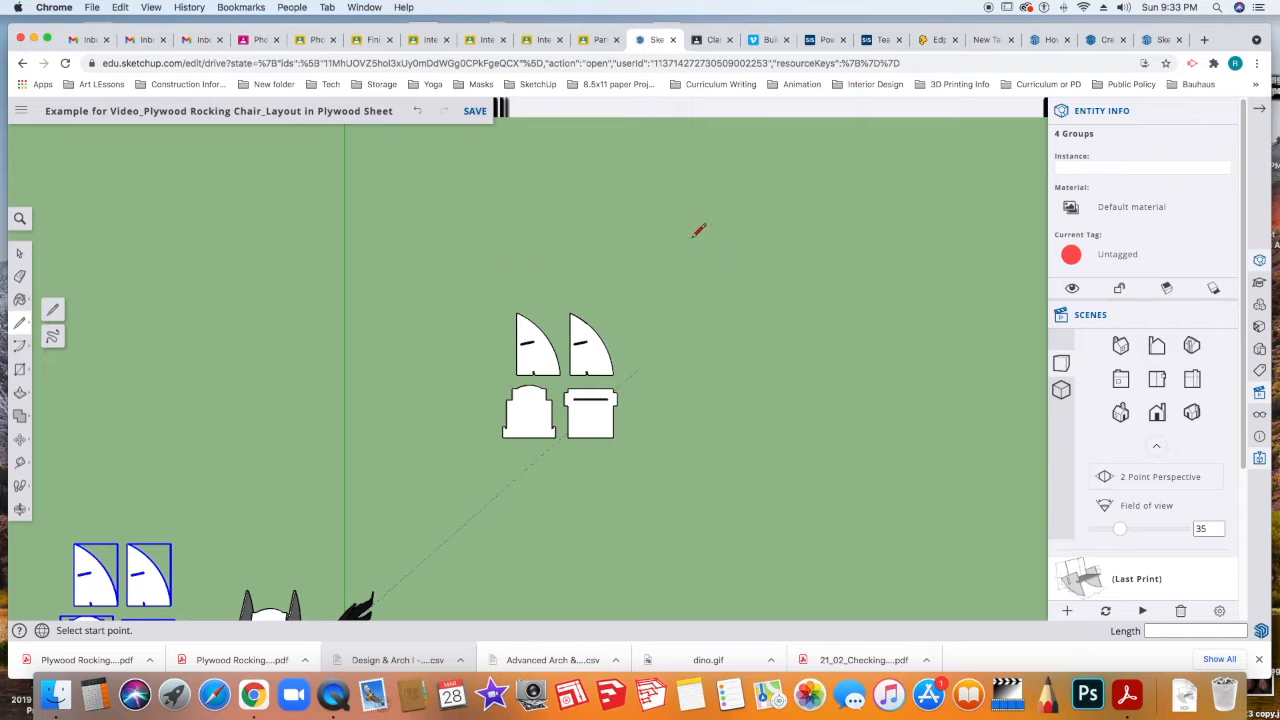
left_click(438, 287)
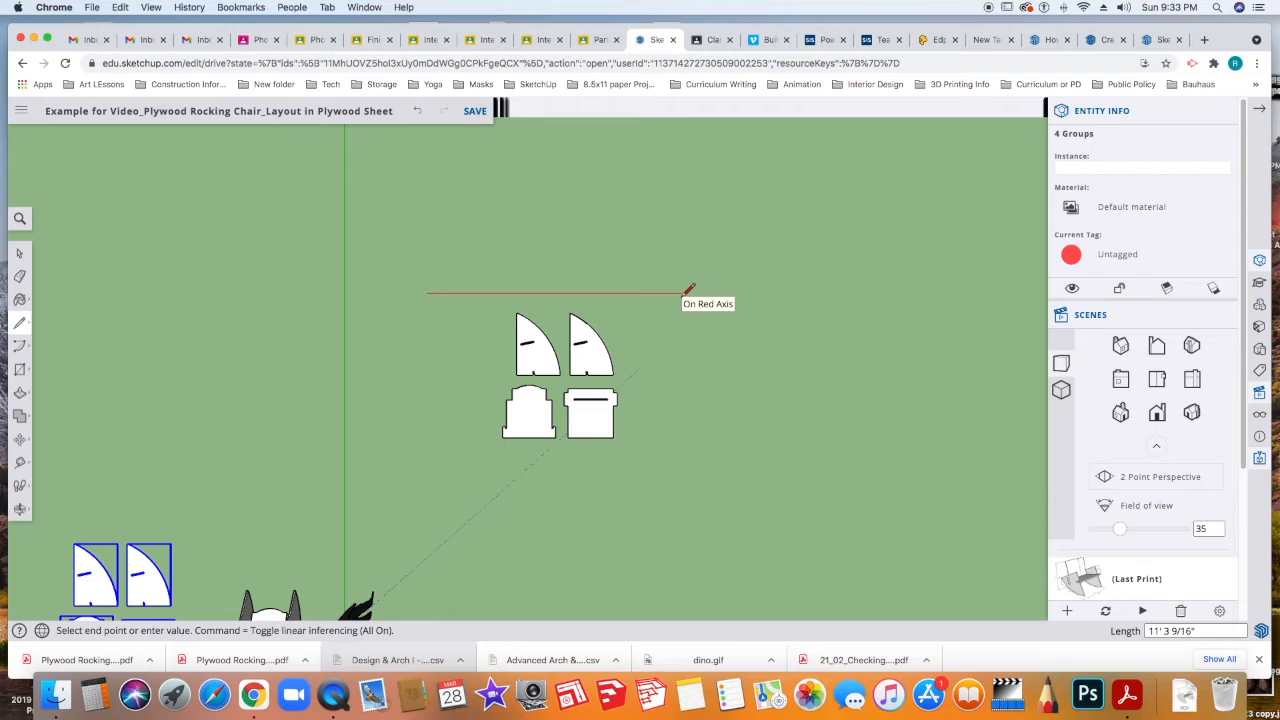
type("8'")
key("Return")
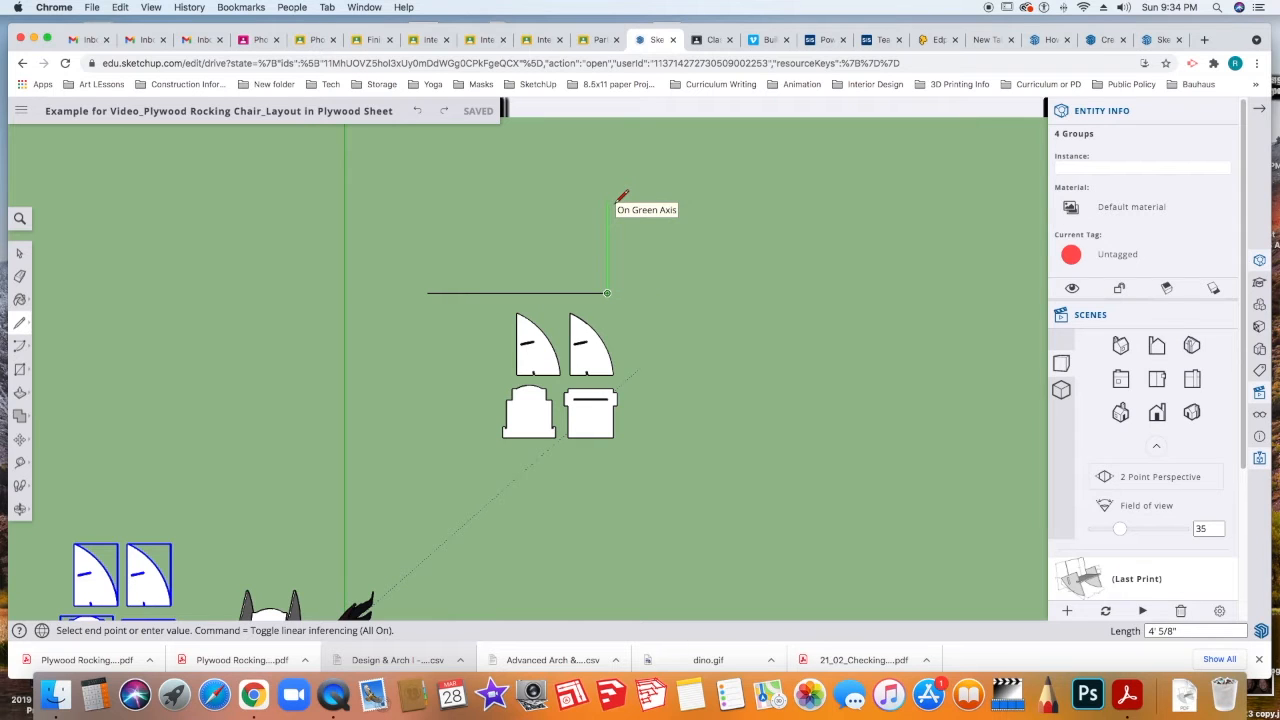
left_click(616, 200)
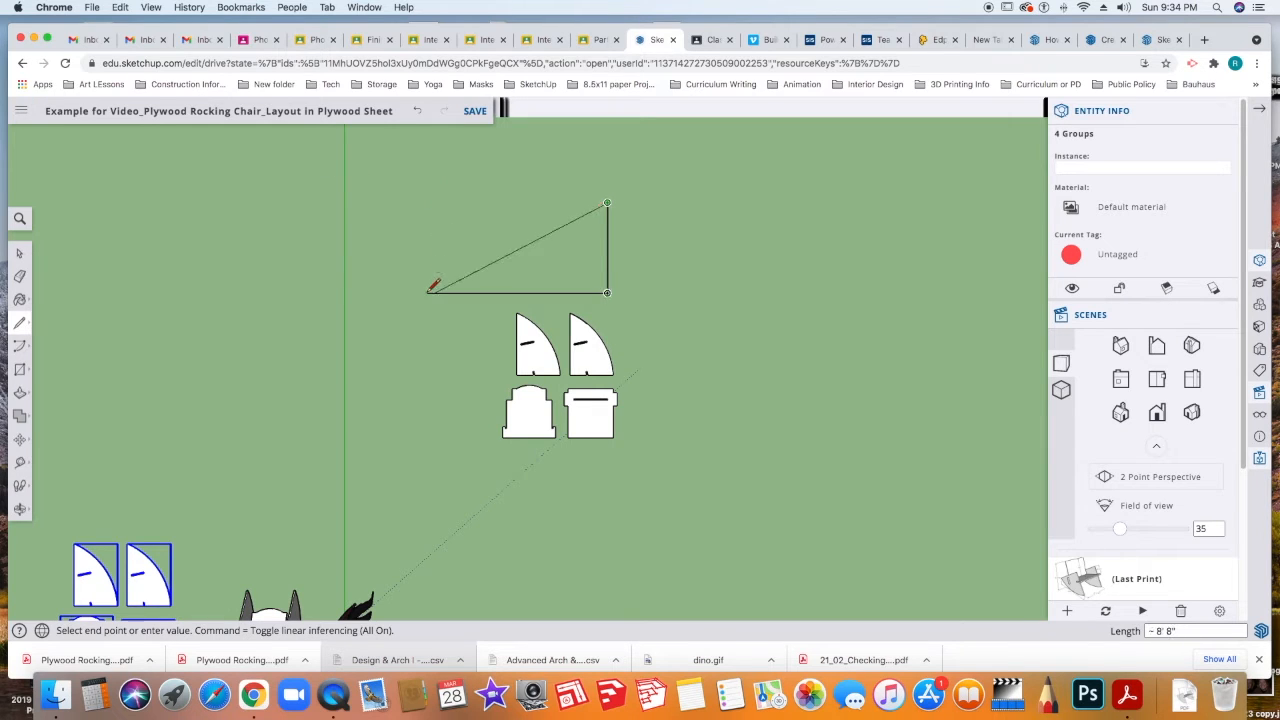
left_click(428, 202)
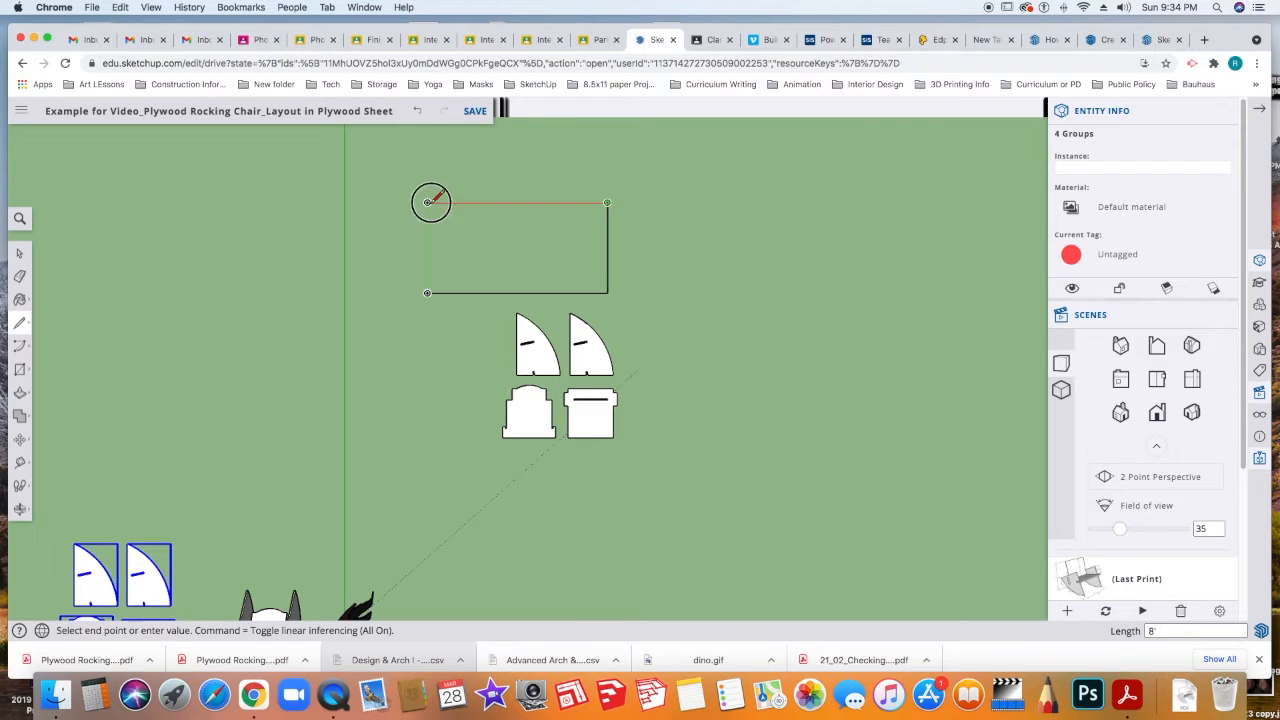
left_click(428, 292)
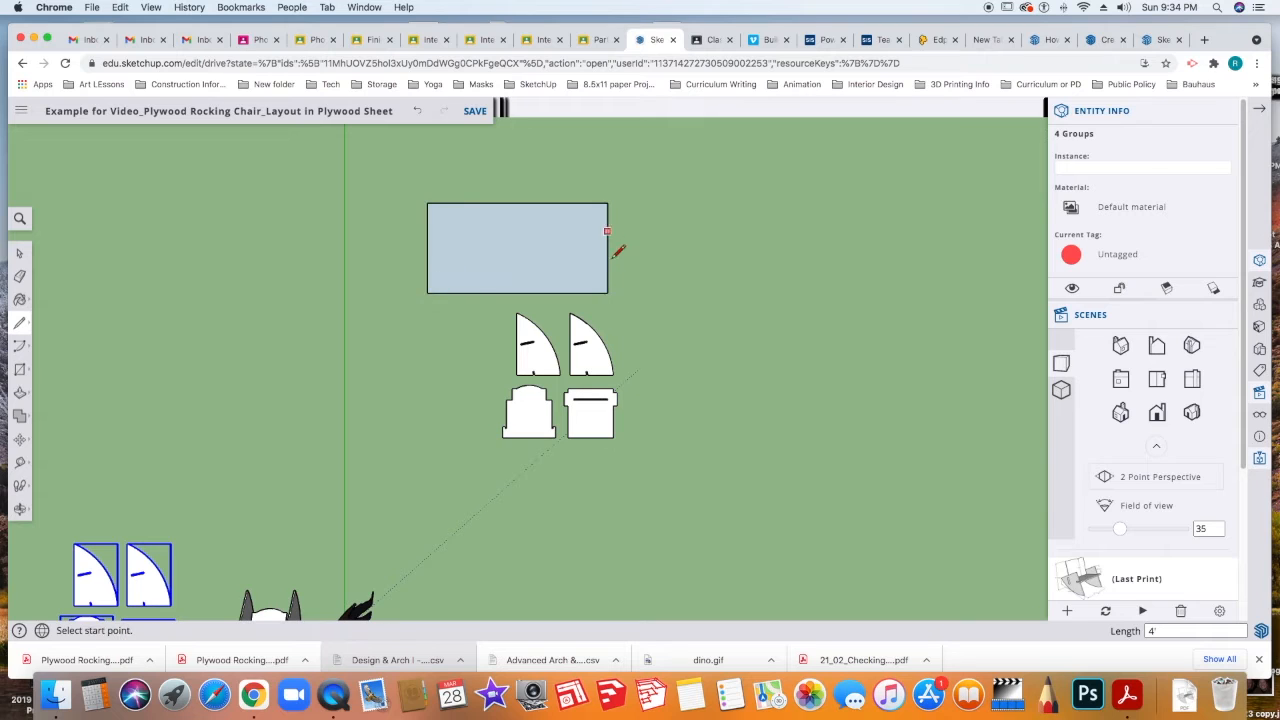
Push/Pull the 8' by 4' rectangle up to a plywood thickness of 3/4".
middle_click_drag(637, 329, 643, 225)
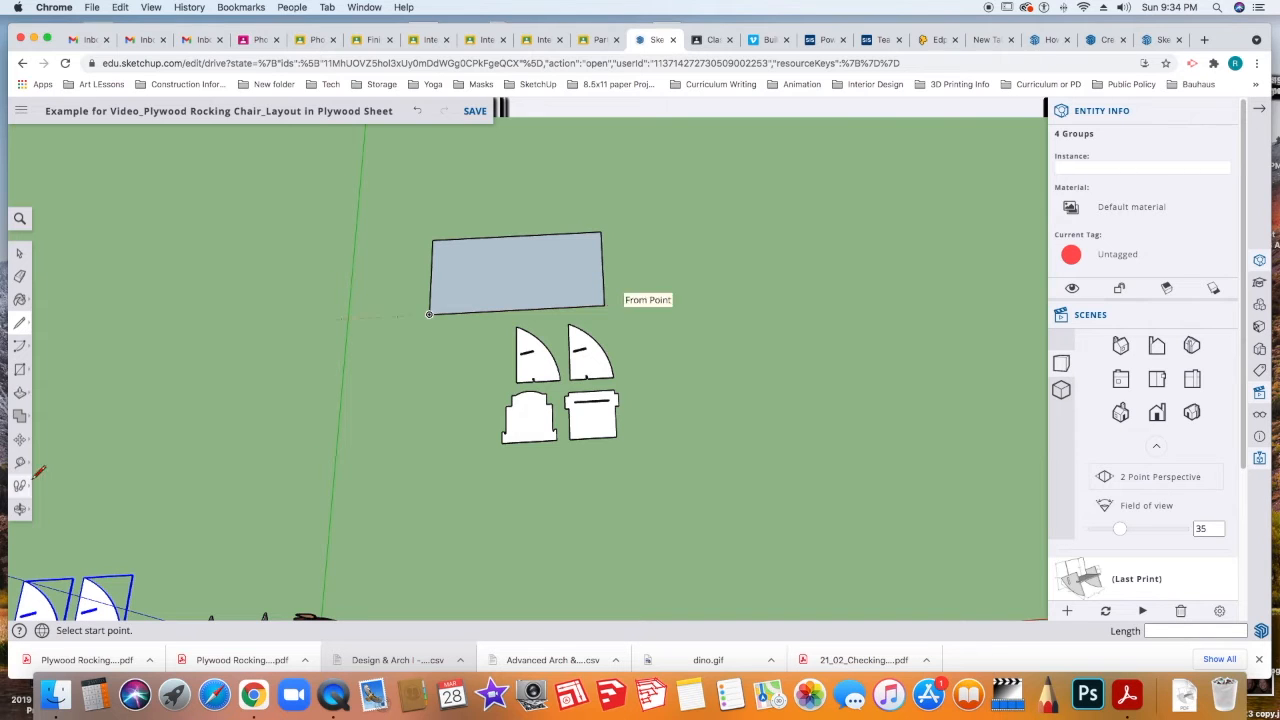
scroll(371, 389, "up", 2)
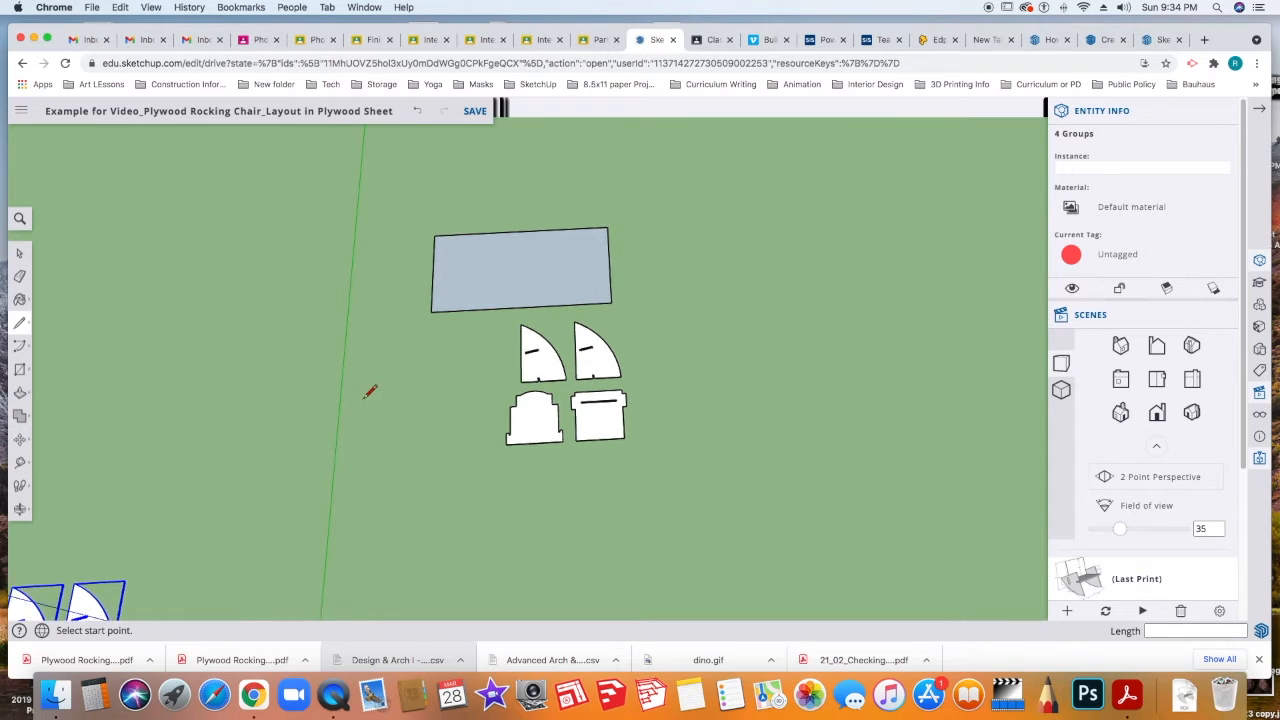
left_click(20, 395)
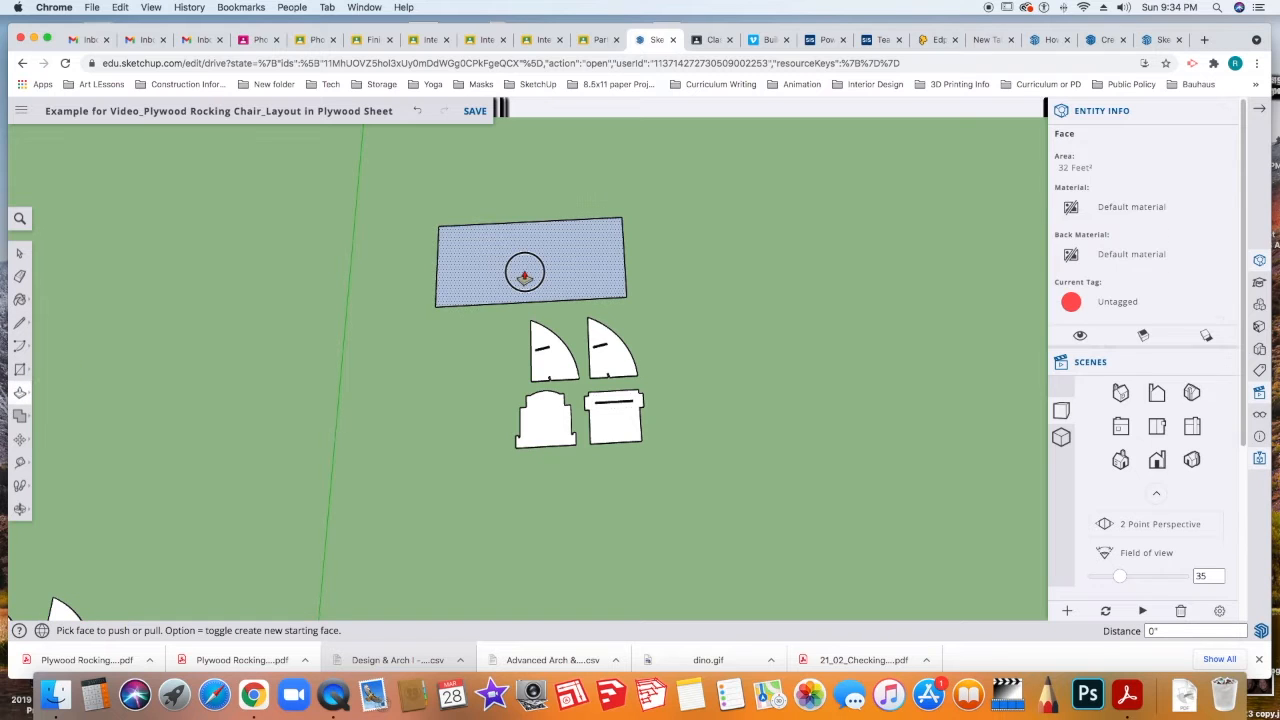
left_click(521, 270)
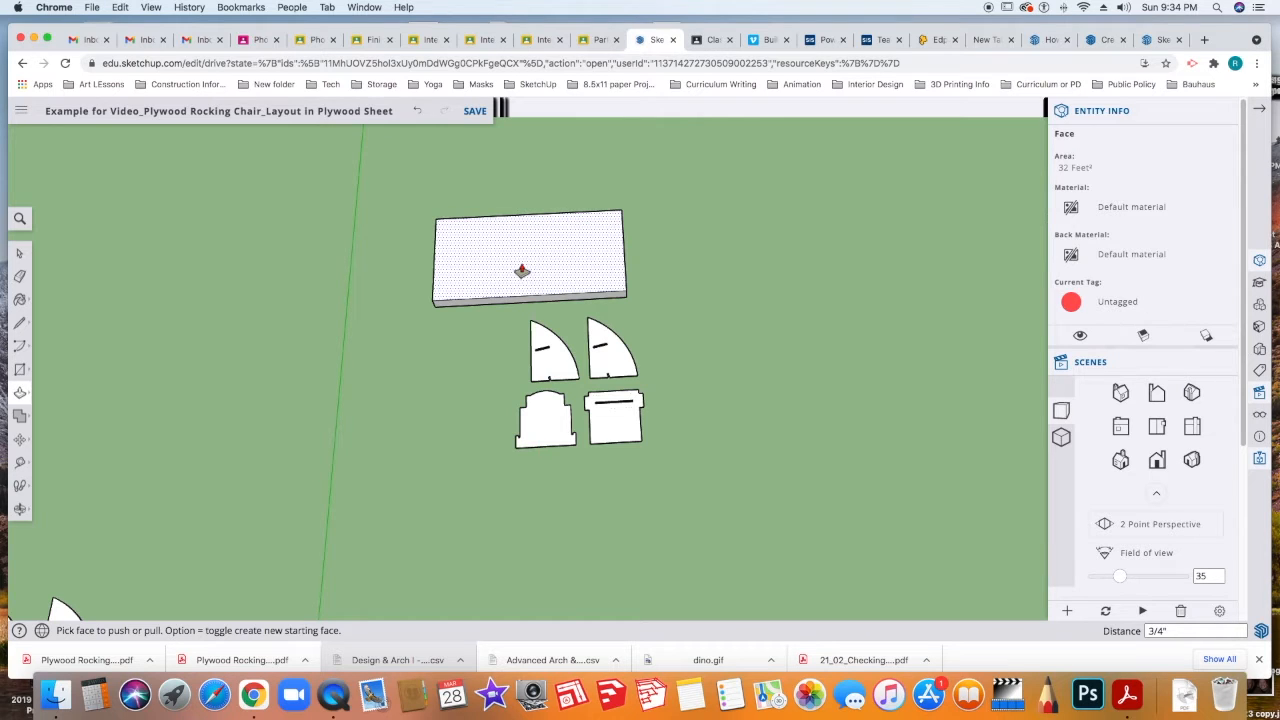
left_click(521, 270)
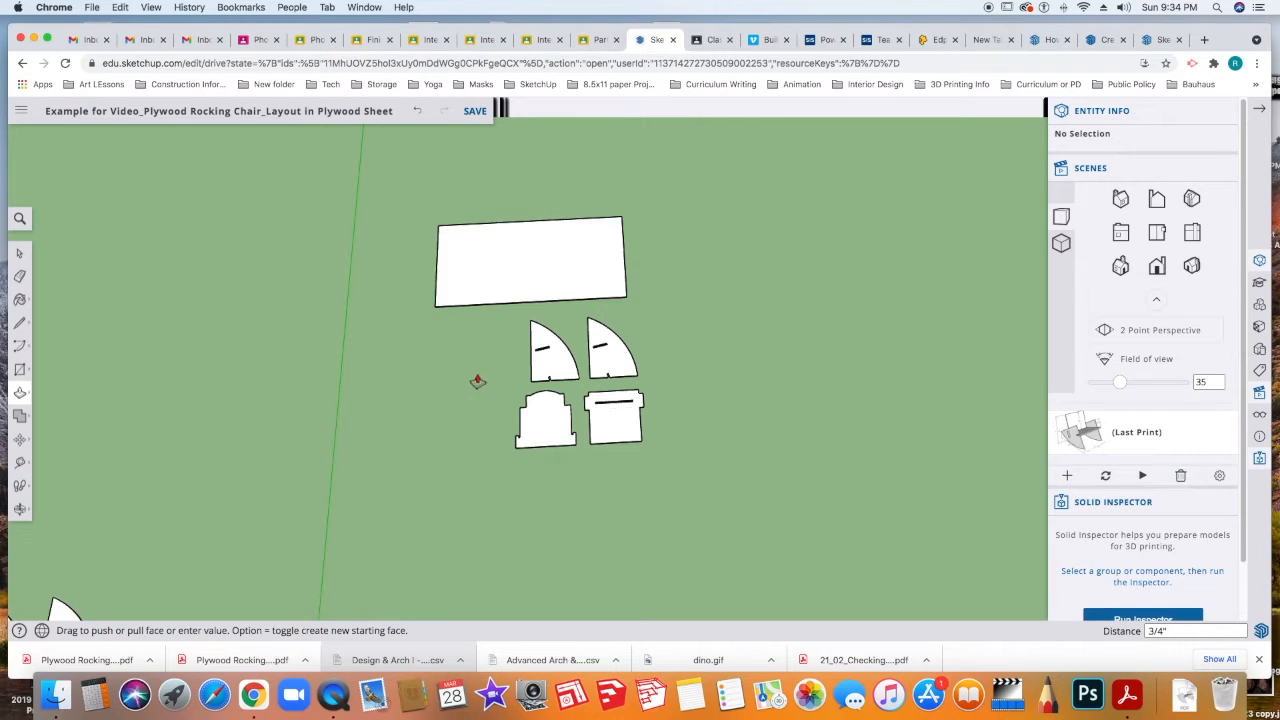
middle_click_drag(501, 317, 480, 332)
right_click(501, 317)
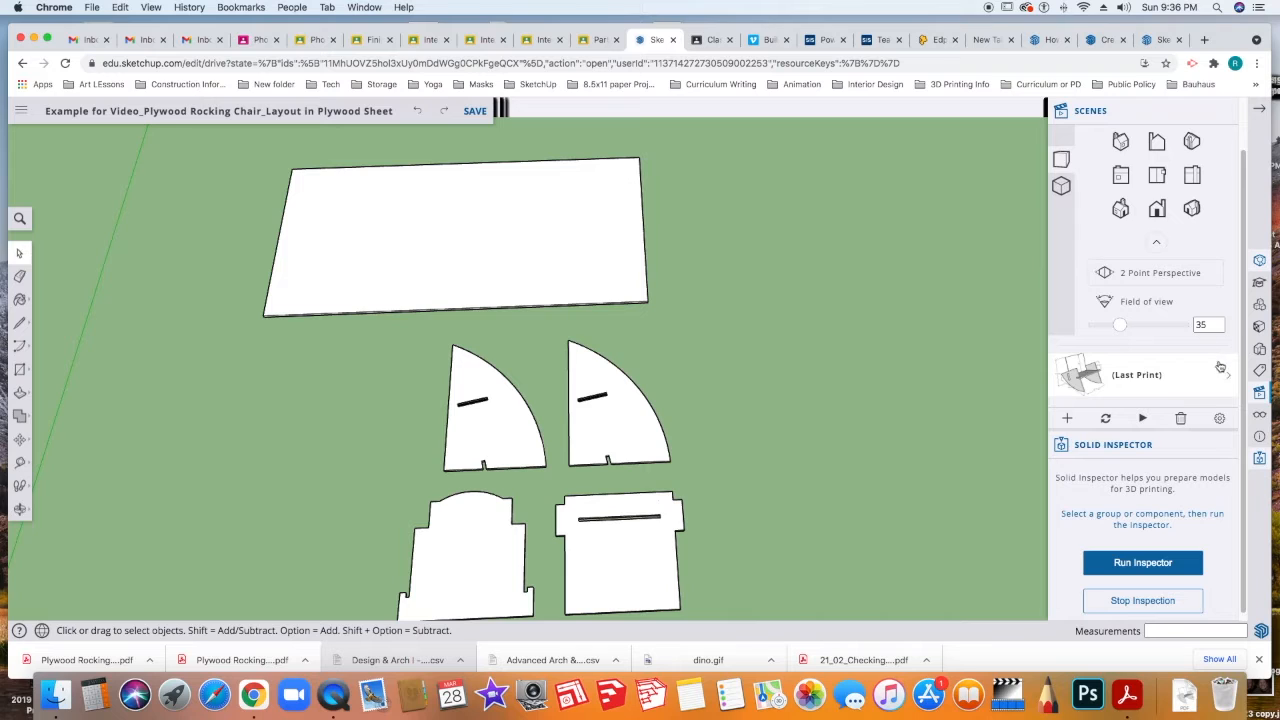
Browse the material library and pick the Wood Veneer 02 swatch from the Wood category.
left_click(1259, 328)
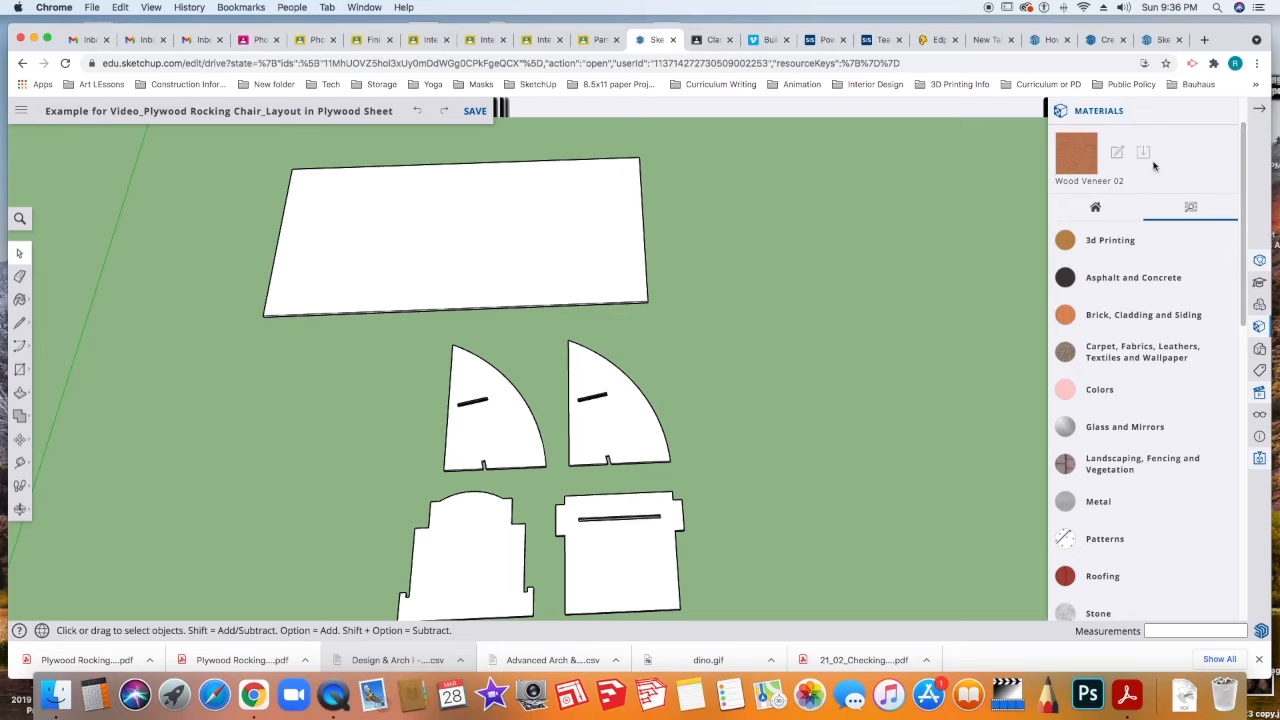
left_click(1096, 208)
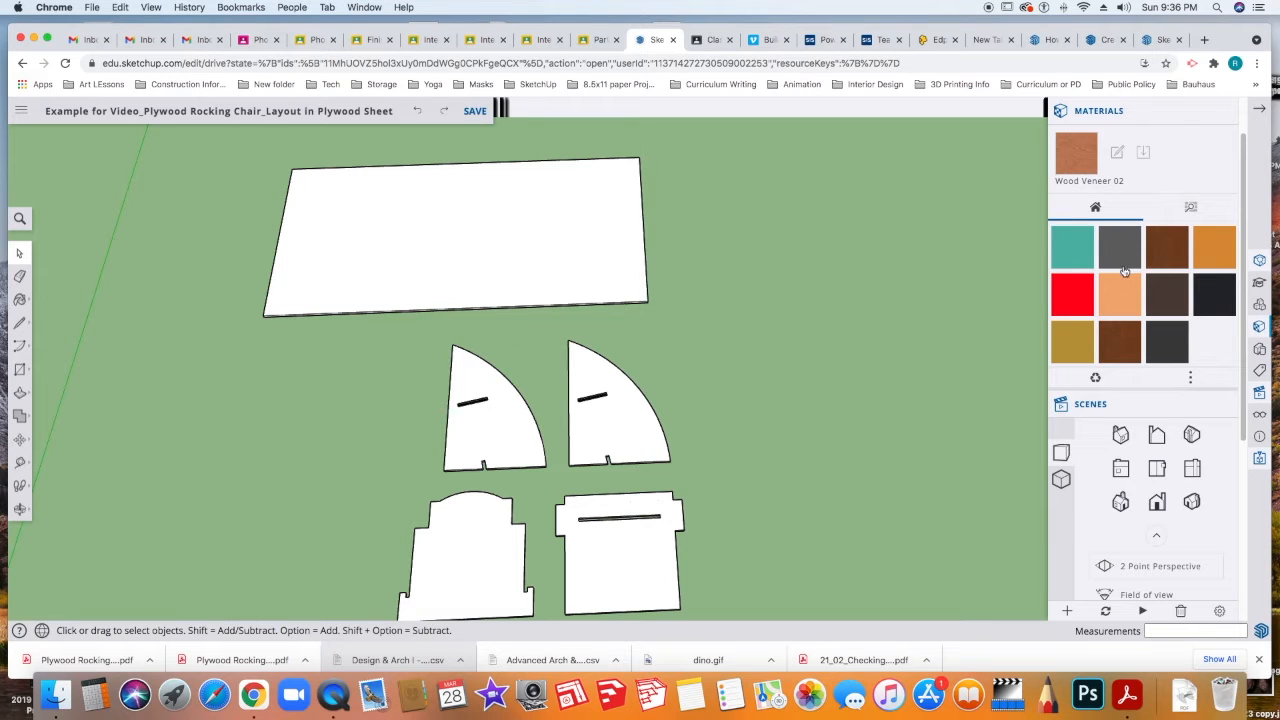
left_click(1191, 211)
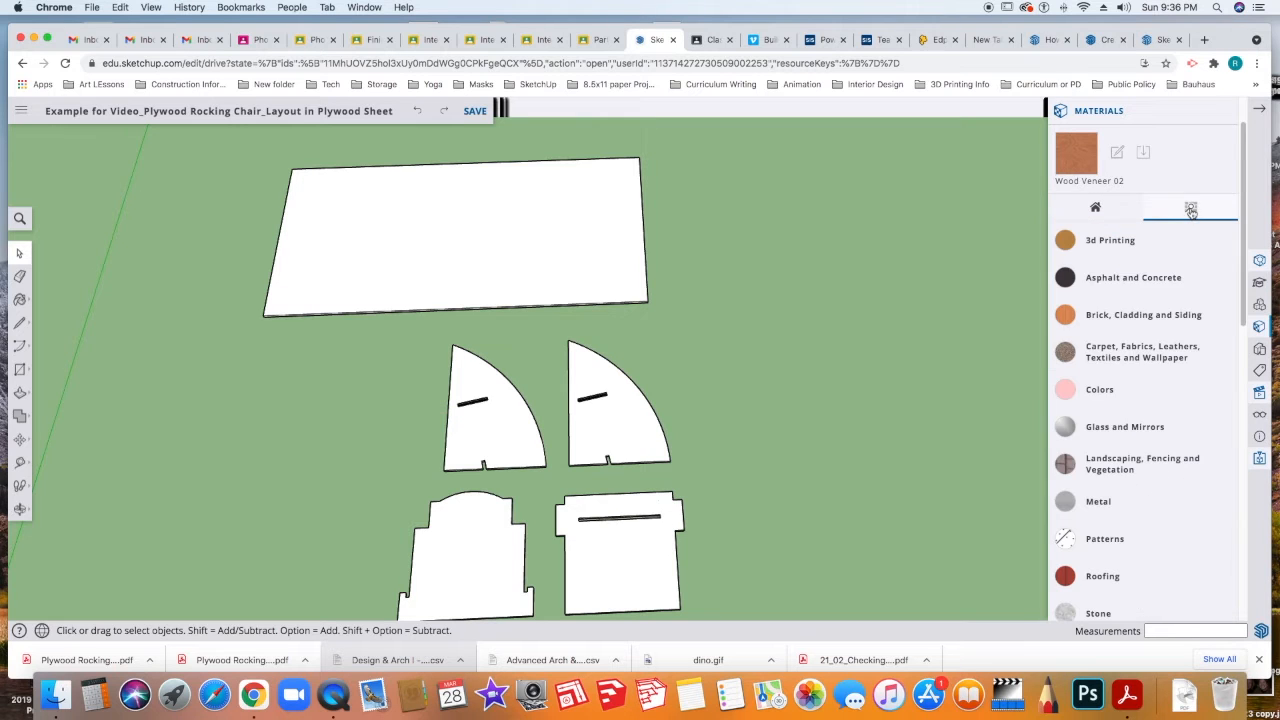
scroll(1120, 292, "down", 3)
scroll(1118, 292, "down", 3)
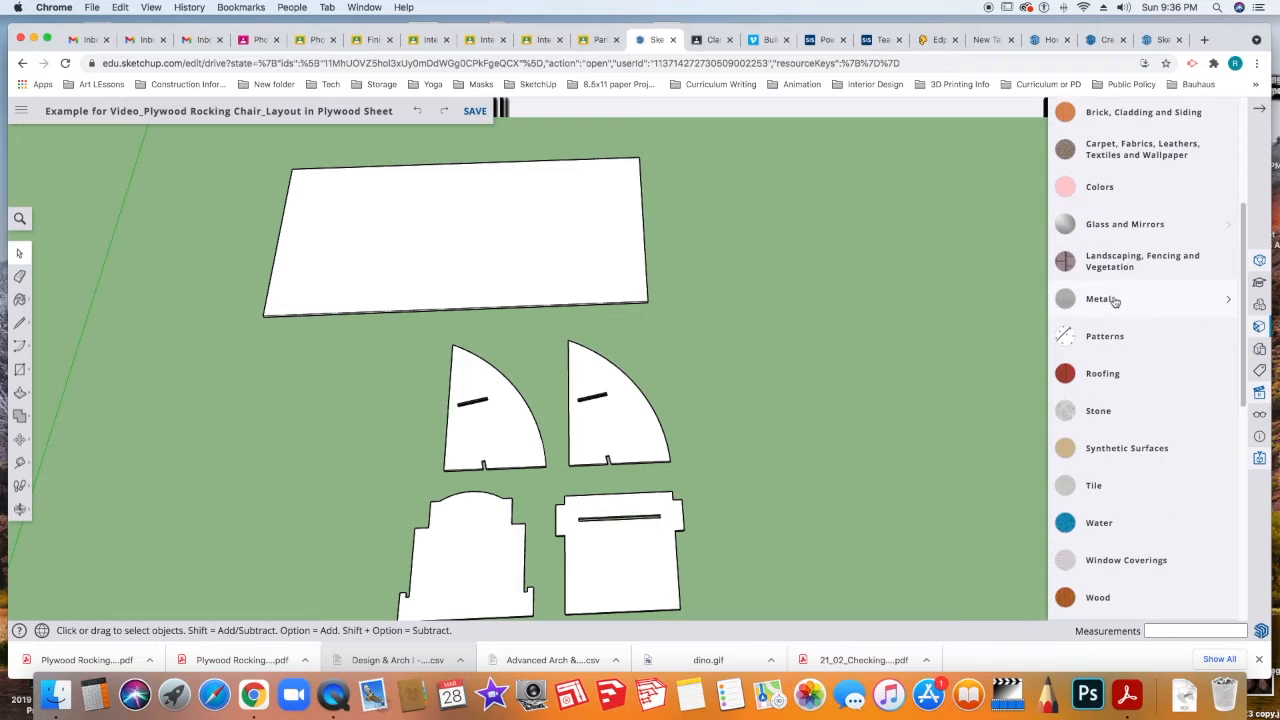
left_click(1101, 515)
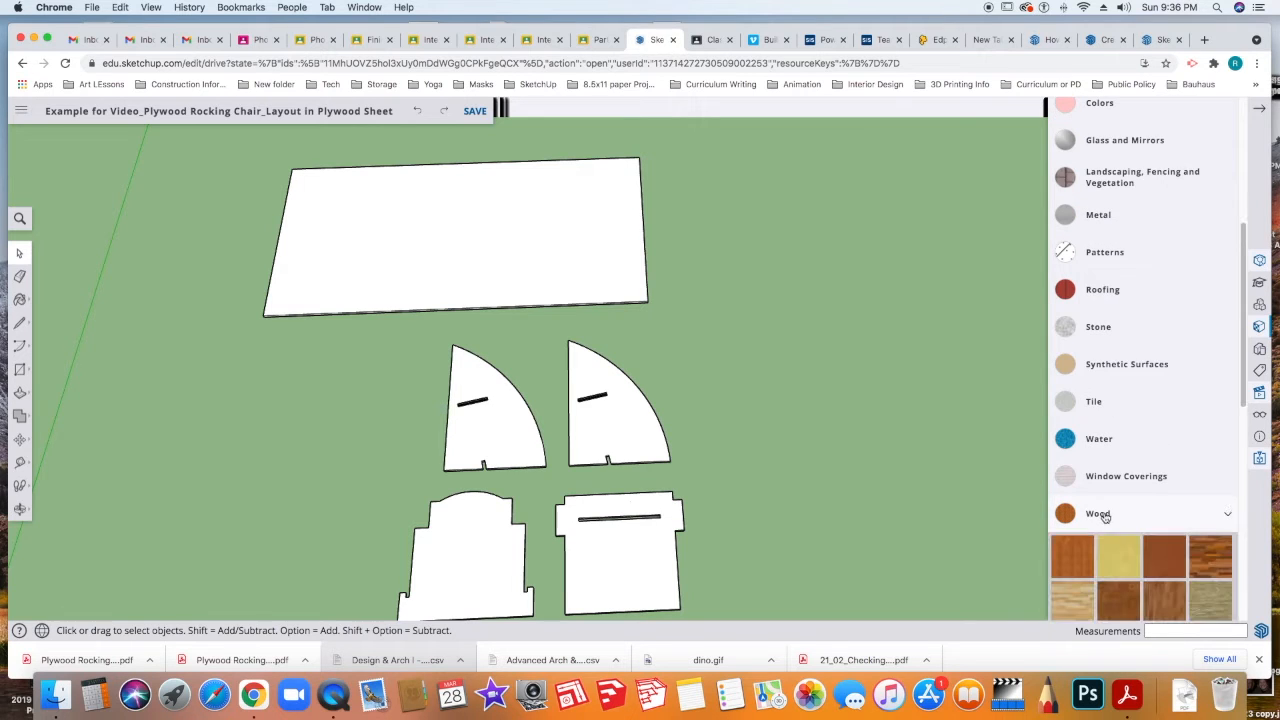
scroll(1163, 453, "down", 3)
scroll(1165, 453, "down", 1)
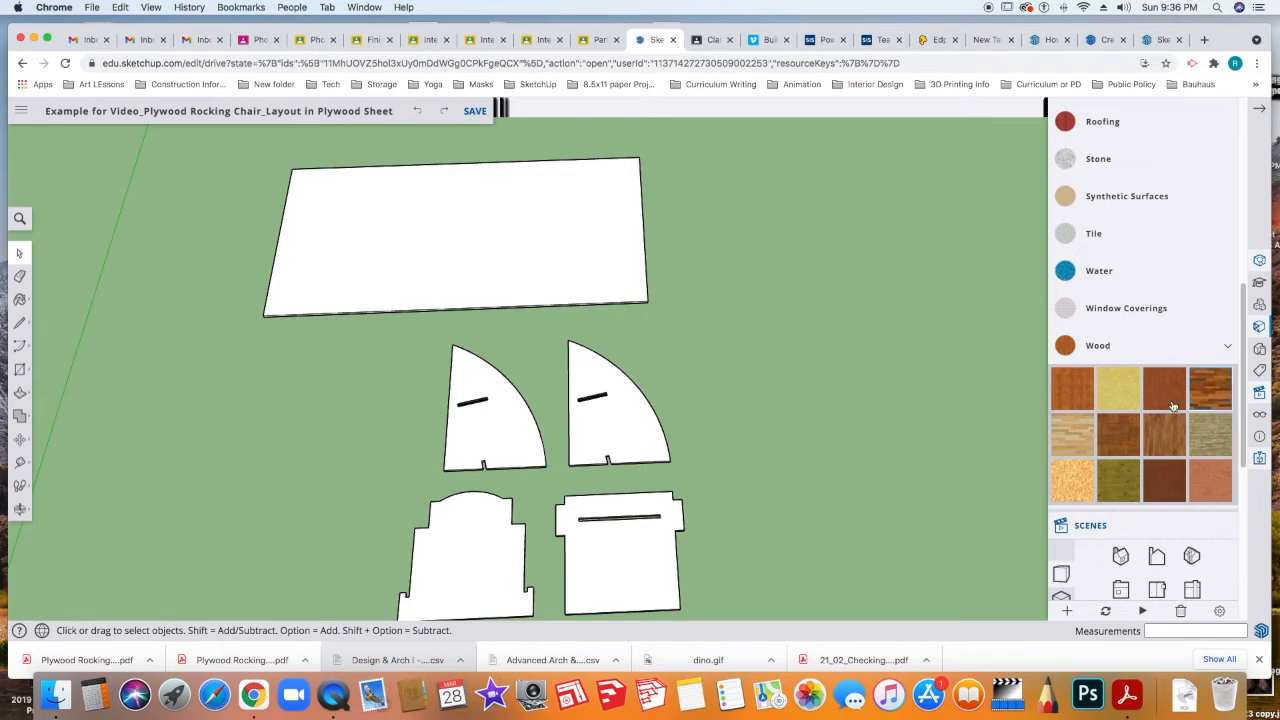
left_click(1209, 483)
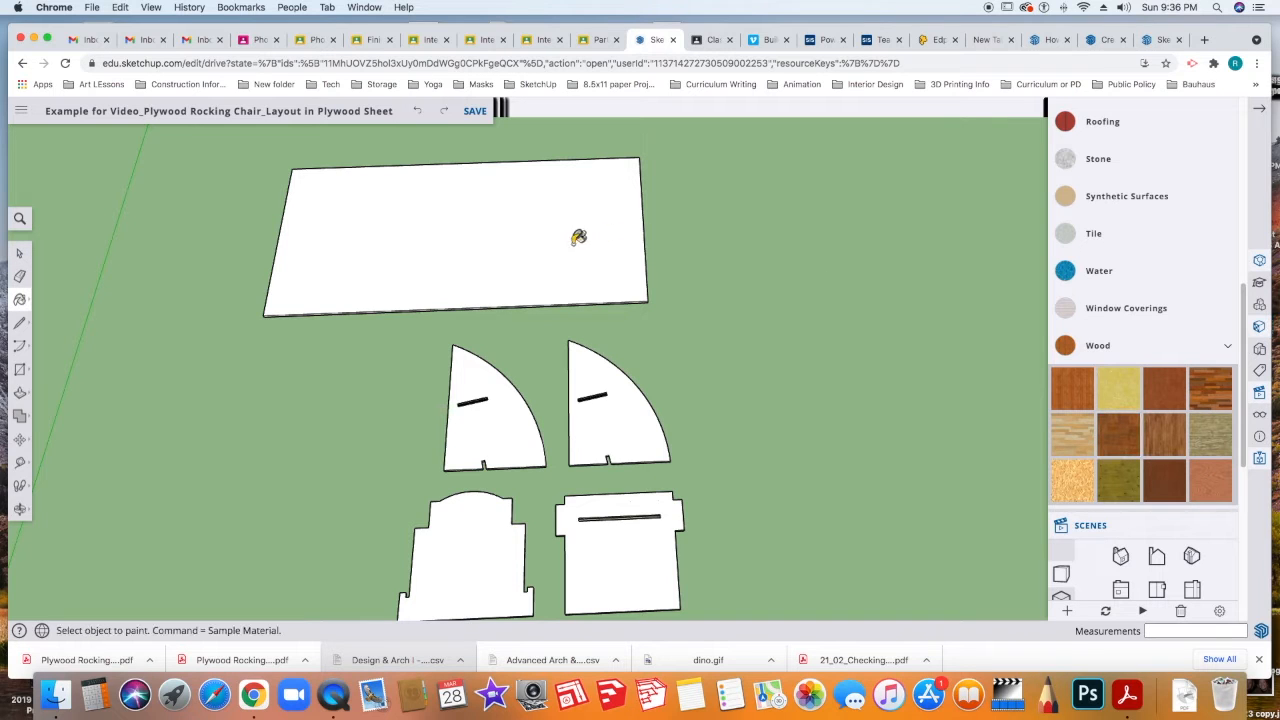
Select the plywood sheet's face and paint it with the Wood Veneer 02 material.
left_click(19, 254)
double_click(412, 250)
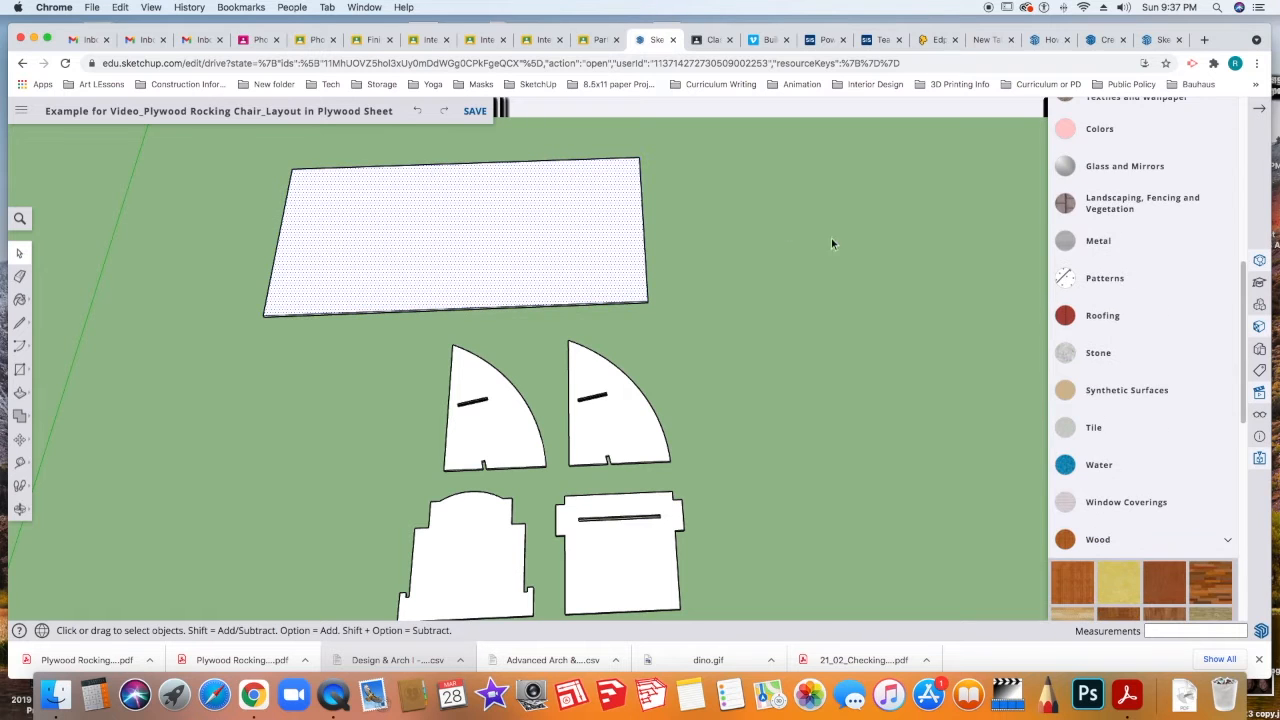
scroll(1140, 450, "down", 5)
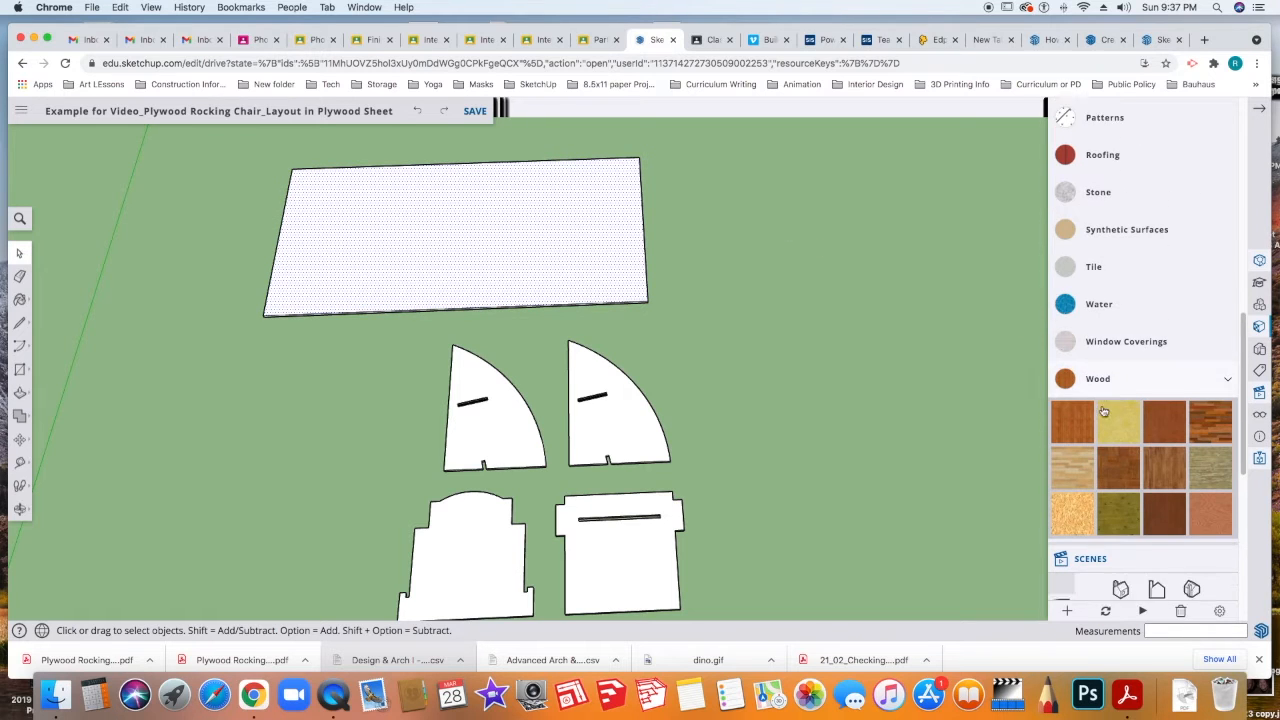
scroll(1103, 412, "down", 2)
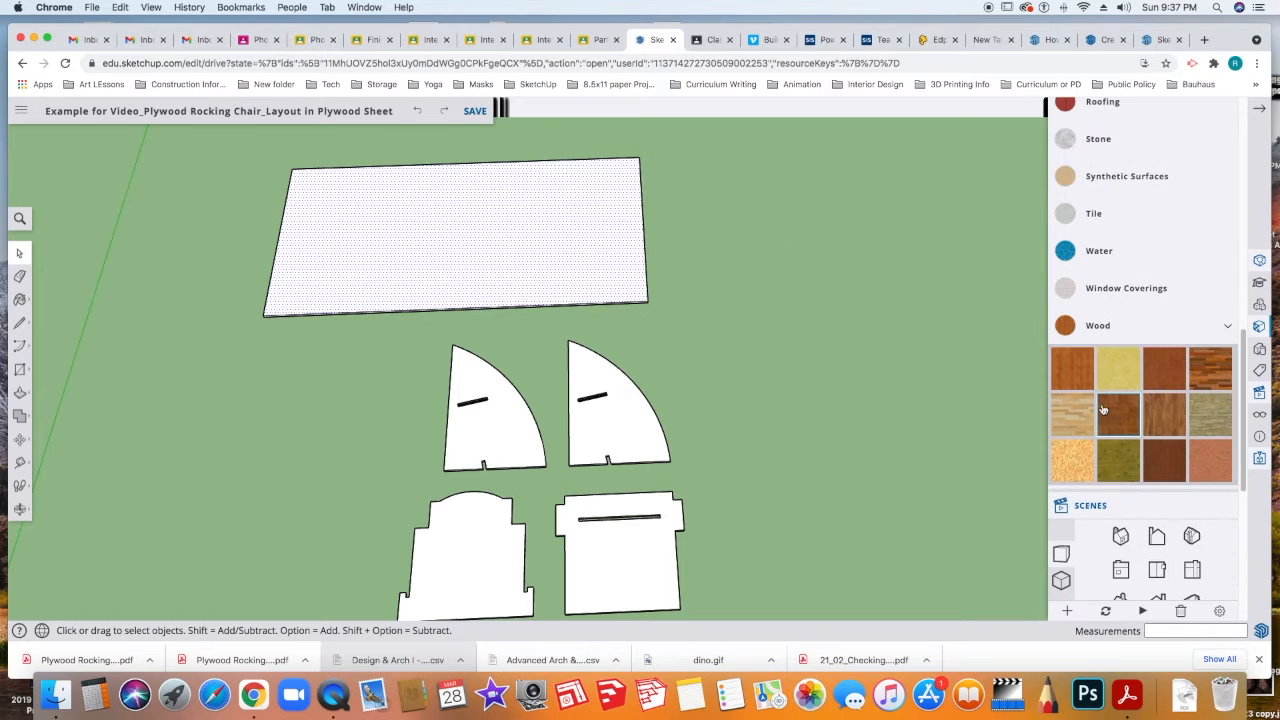
left_click(1208, 462)
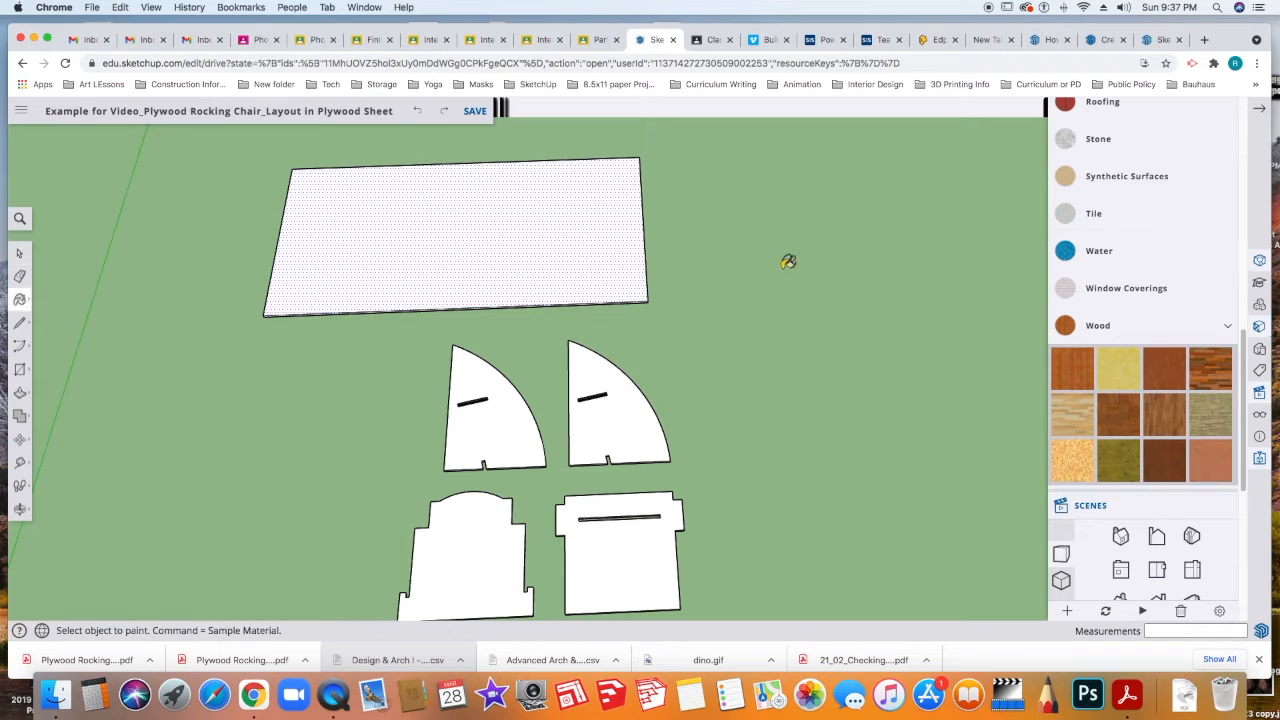
left_click(578, 248)
key("space")
middle_click_drag(578, 248, 405, 236)
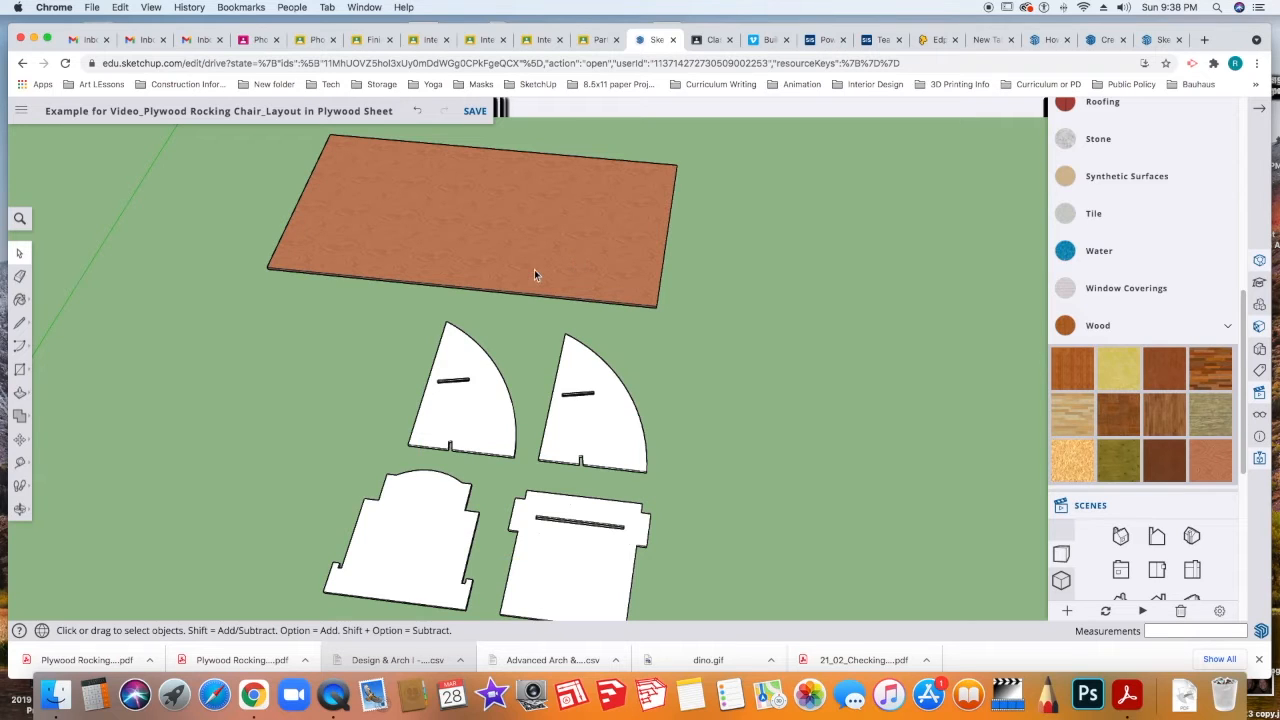
Move the left curved side piece by its square corner onto the near-left corner of the plywood sheet.
middle_click_drag(472, 357, 458, 429, "shift")
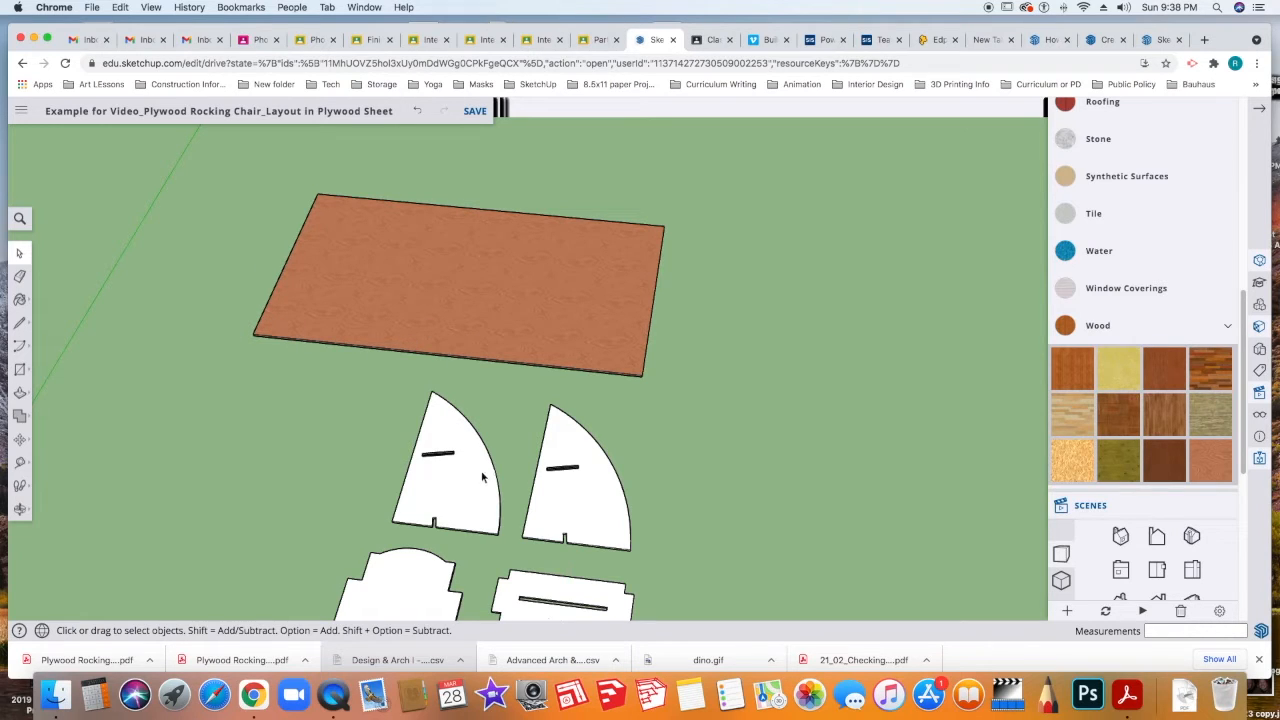
left_click(409, 525)
scroll(405, 522, "up", 5)
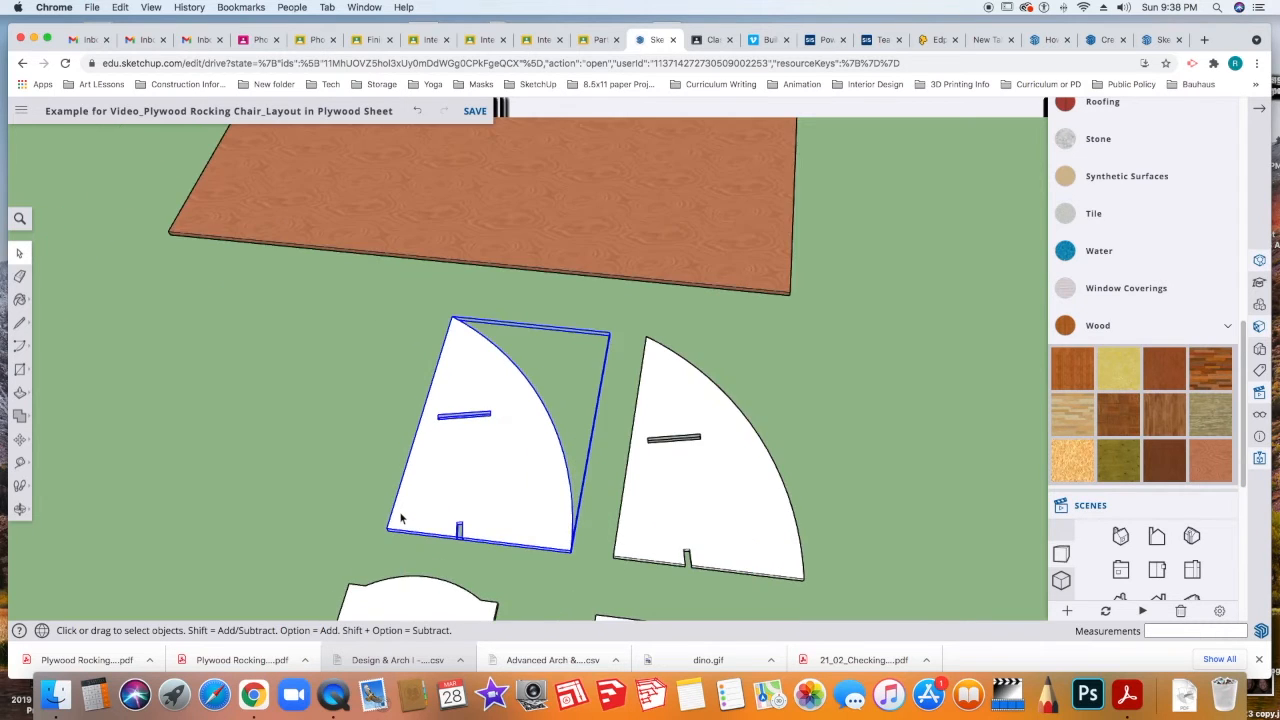
scroll(400, 518, "up", 5)
scroll(400, 518, "down", 4)
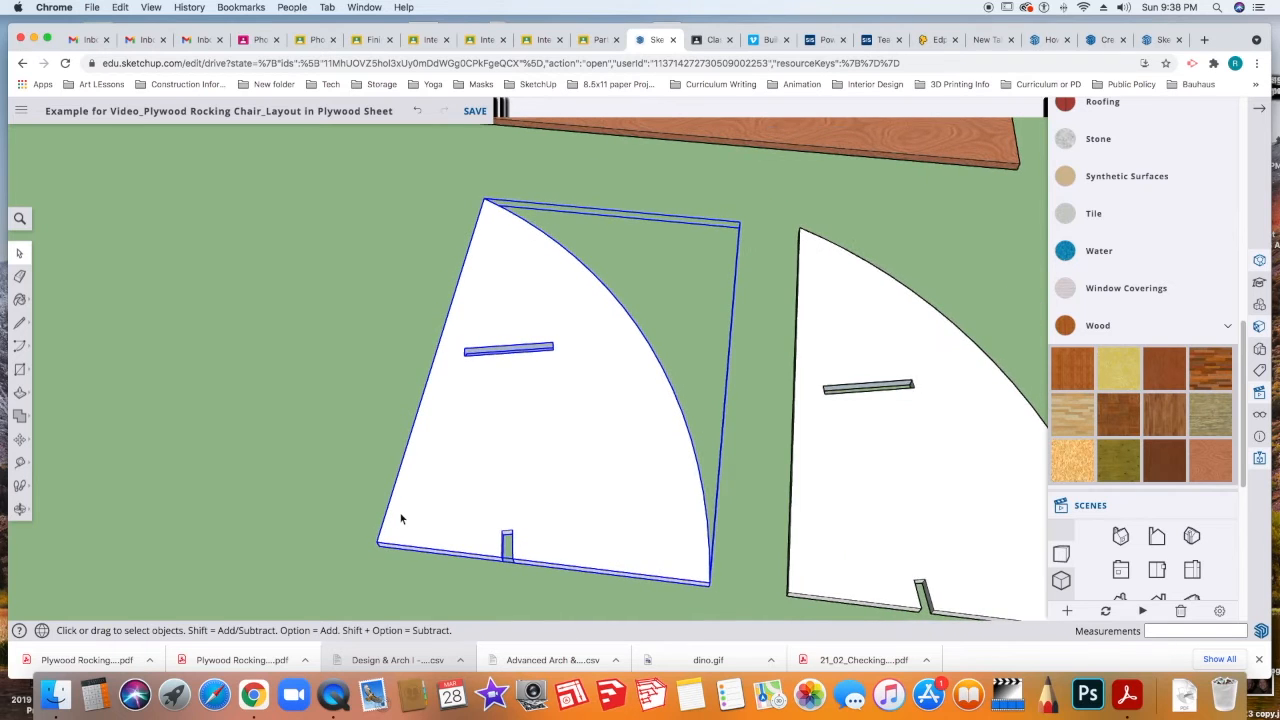
scroll(400, 518, "down", 4)
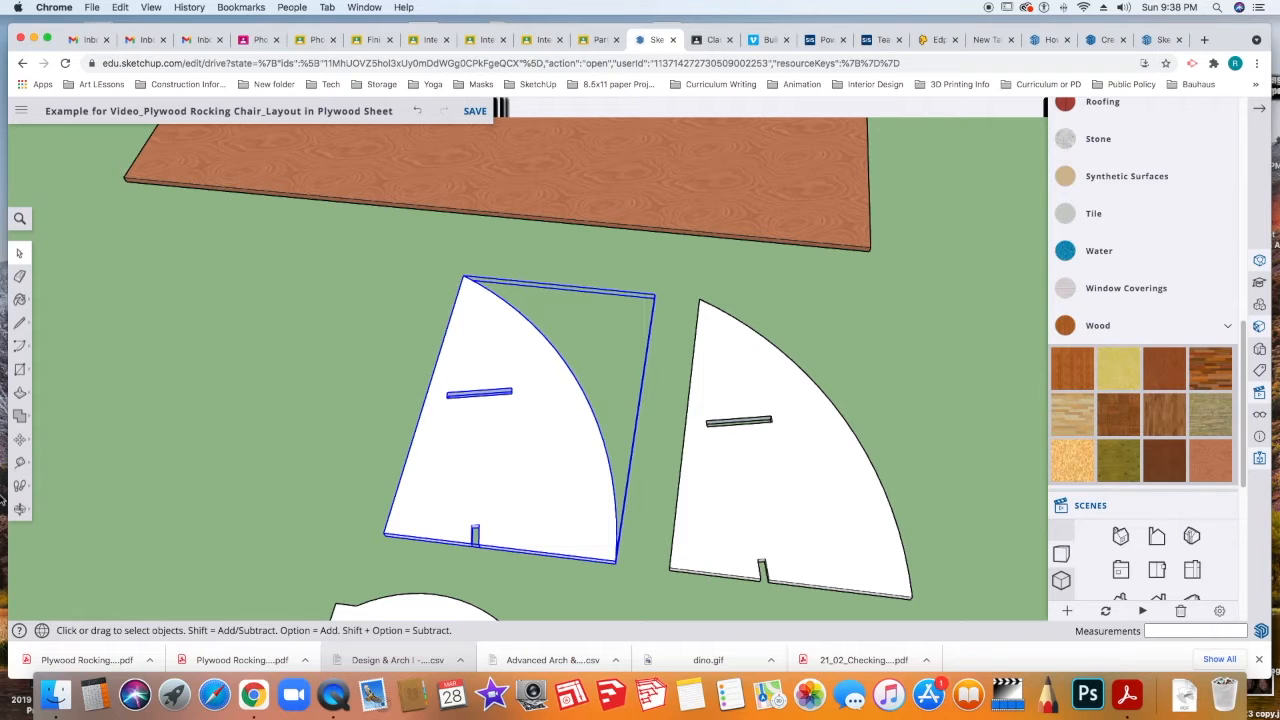
left_click(19, 439)
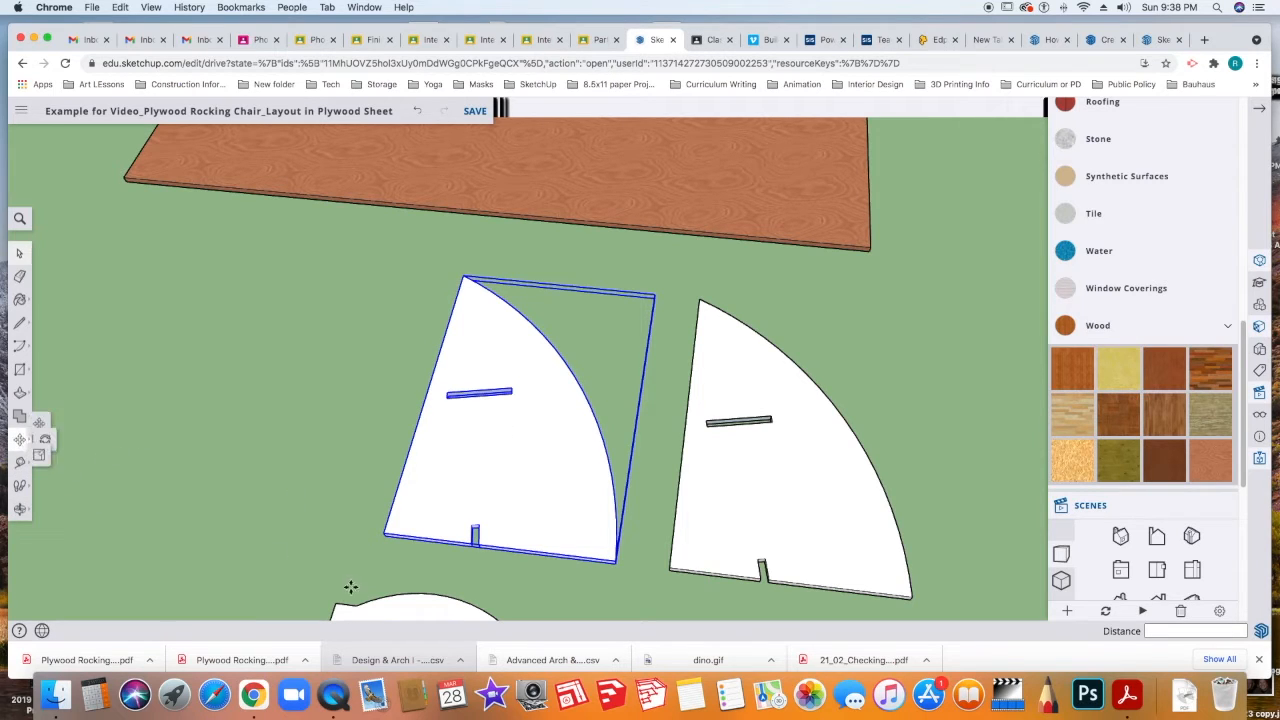
left_click(387, 537)
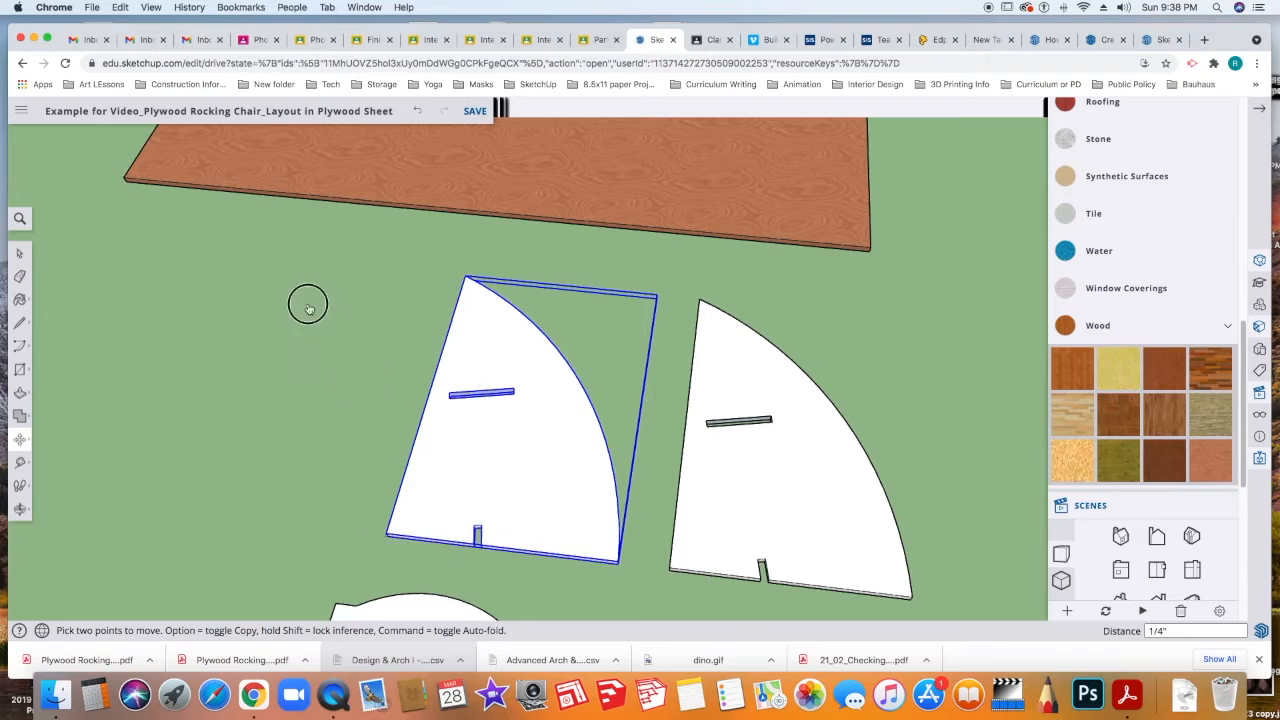
right_click(127, 183)
scroll(127, 183, "up", 5)
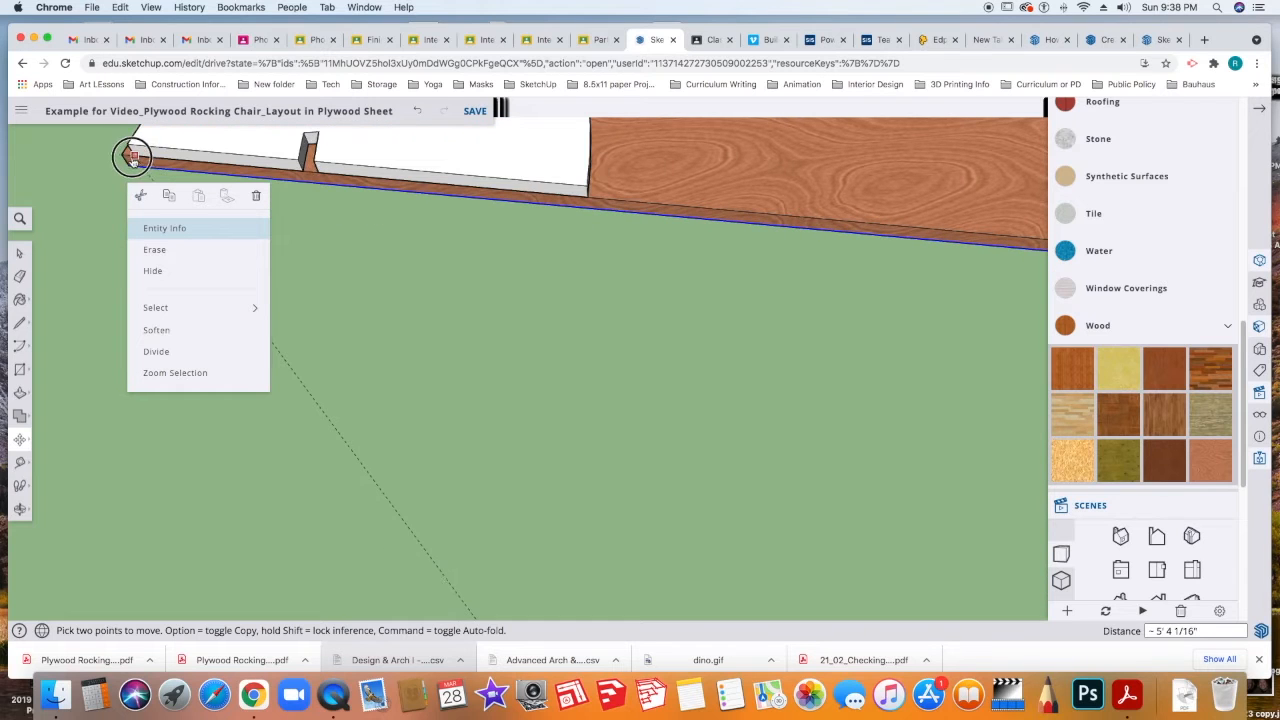
Select the second curved side piece and move it by its square corner to the sheet's front edge.
middle_click_drag(286, 260, 378, 362)
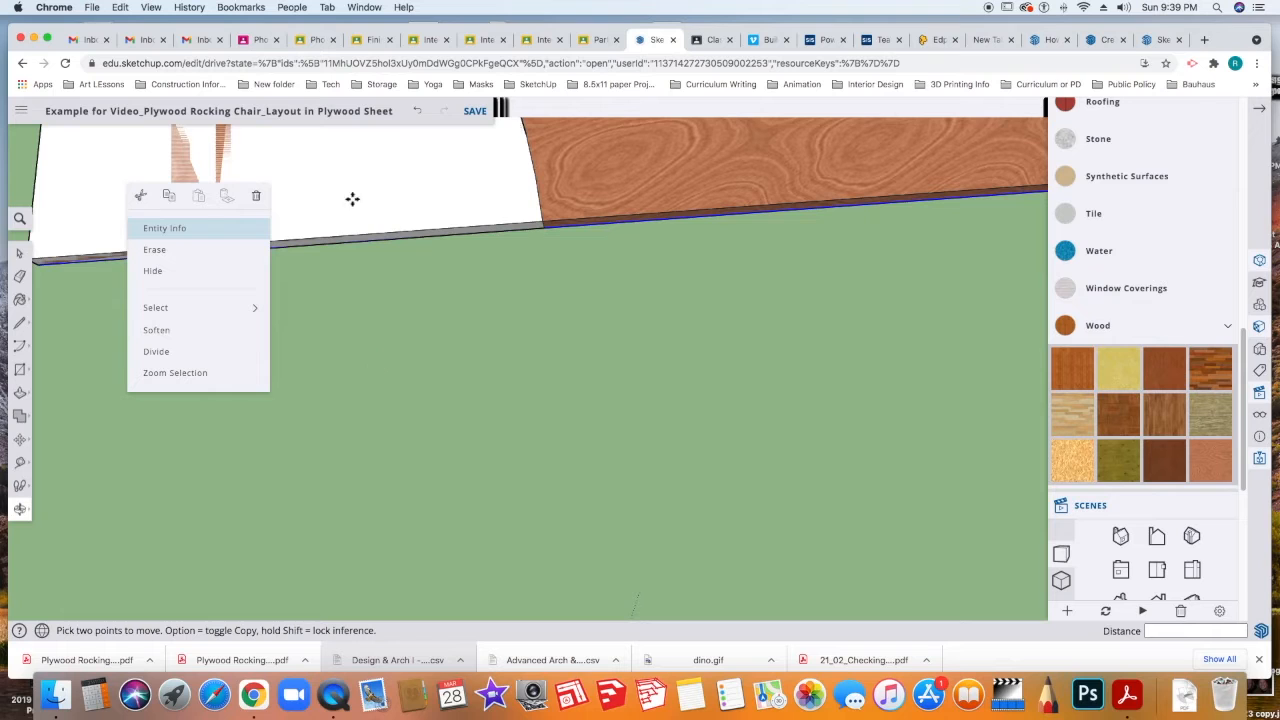
scroll(379, 363, "down", 5)
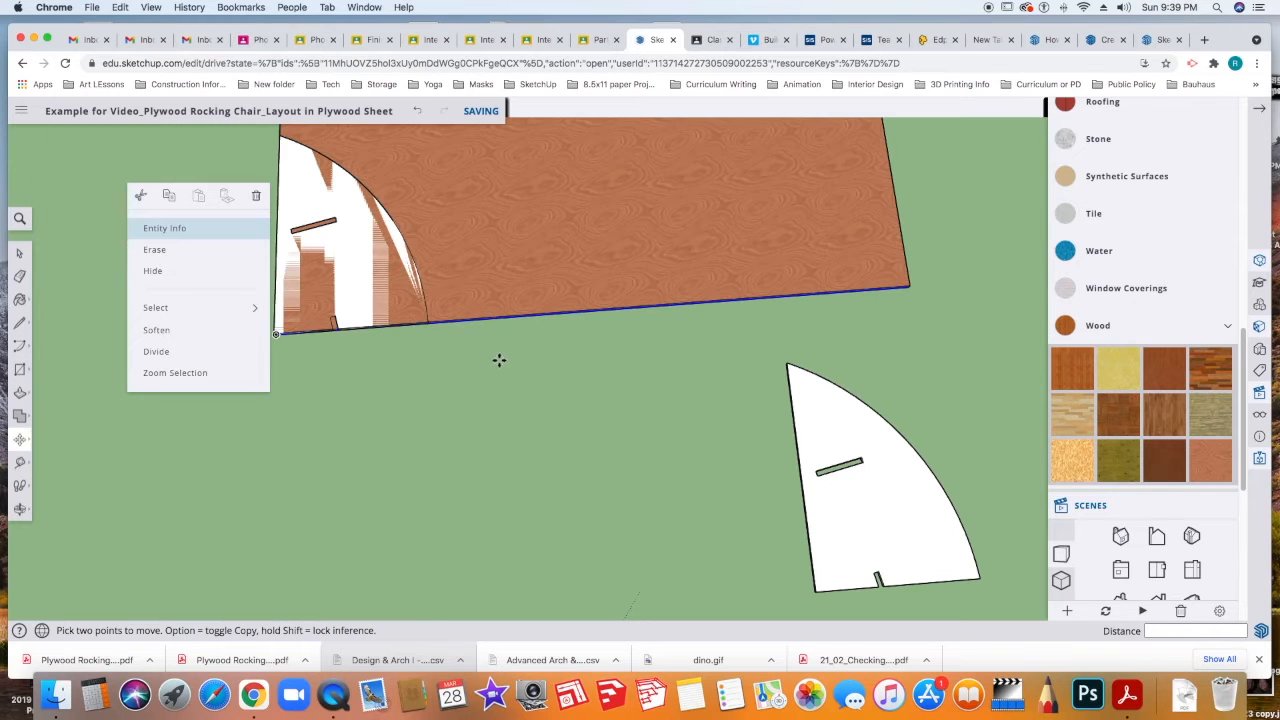
scroll(499, 360, "down", 6)
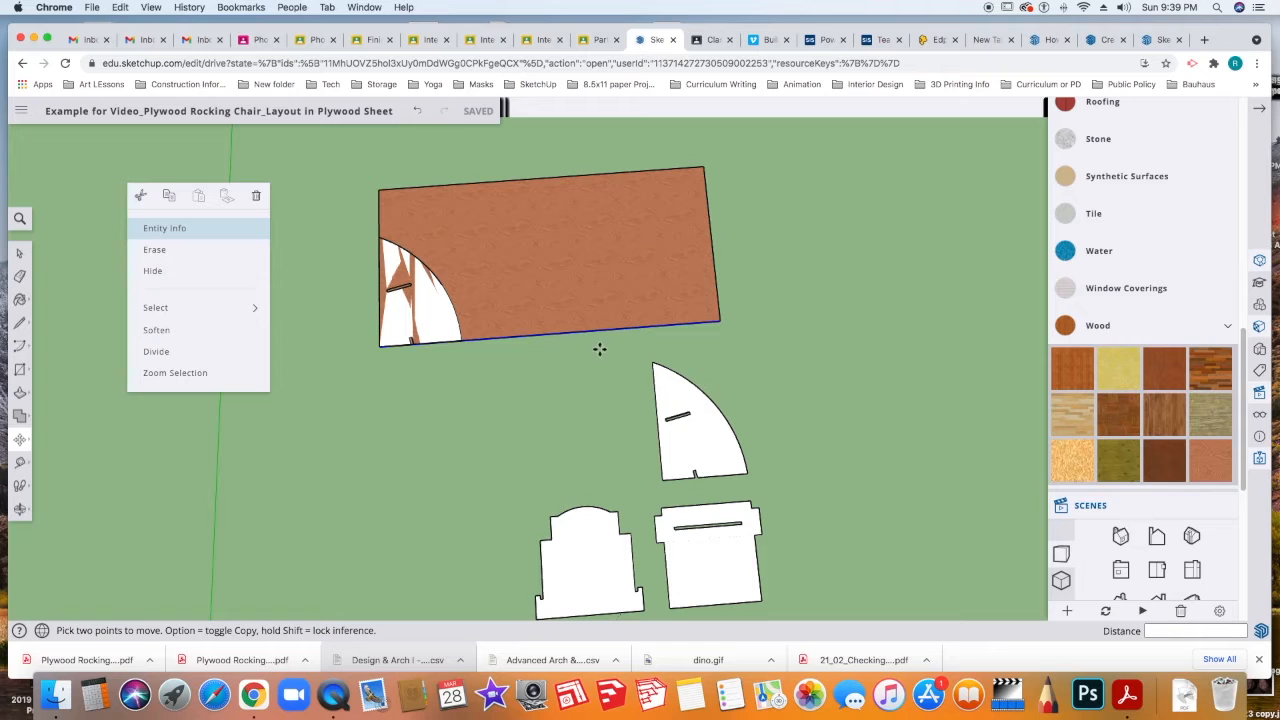
key("space")
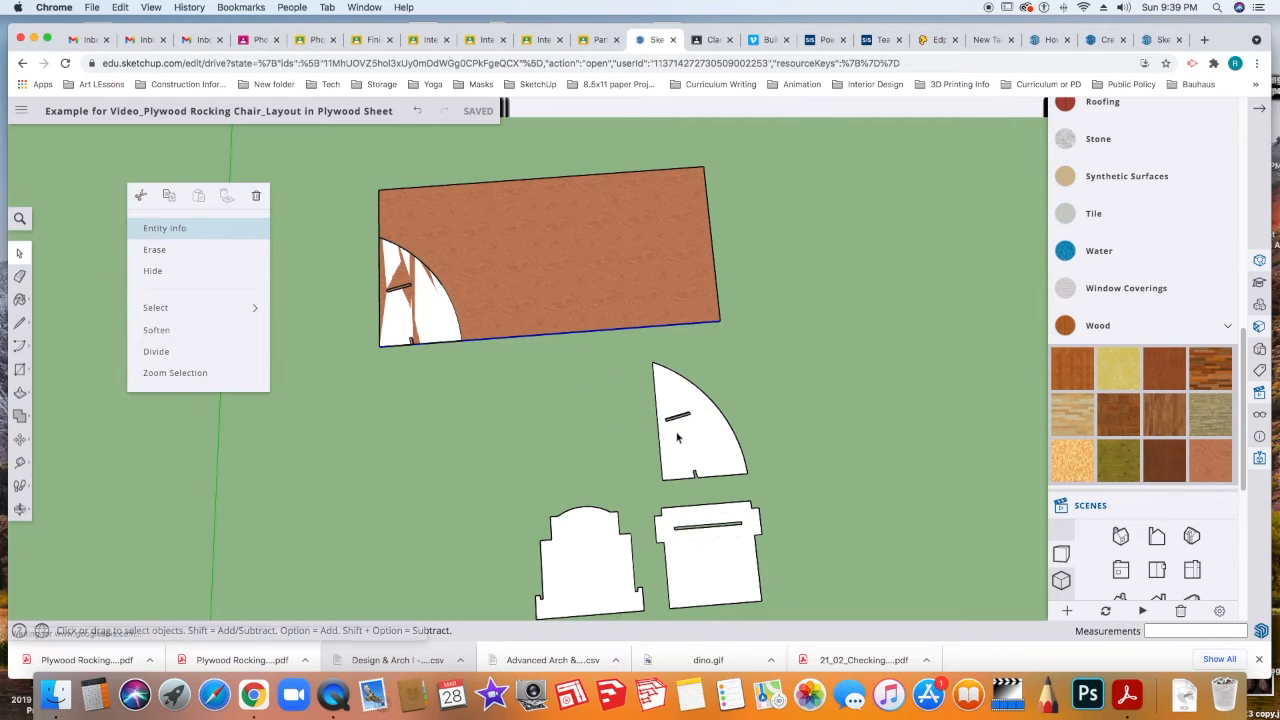
left_click(678, 437)
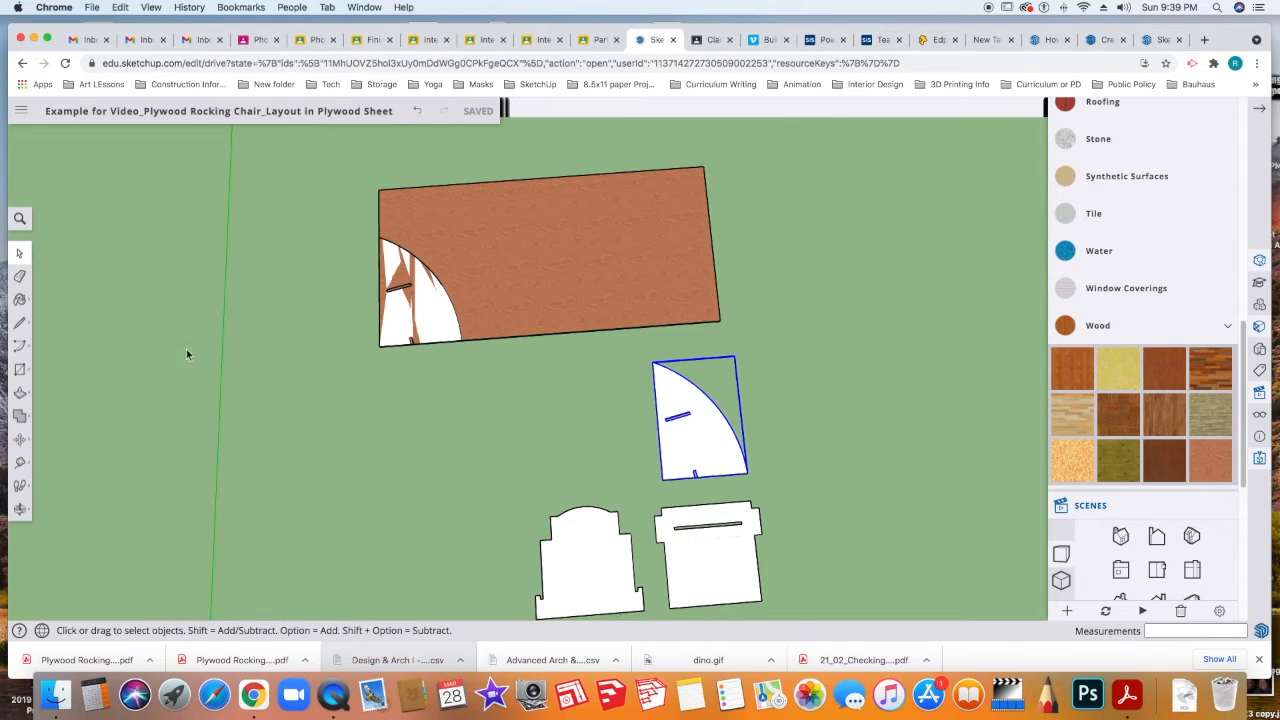
left_click(19, 440)
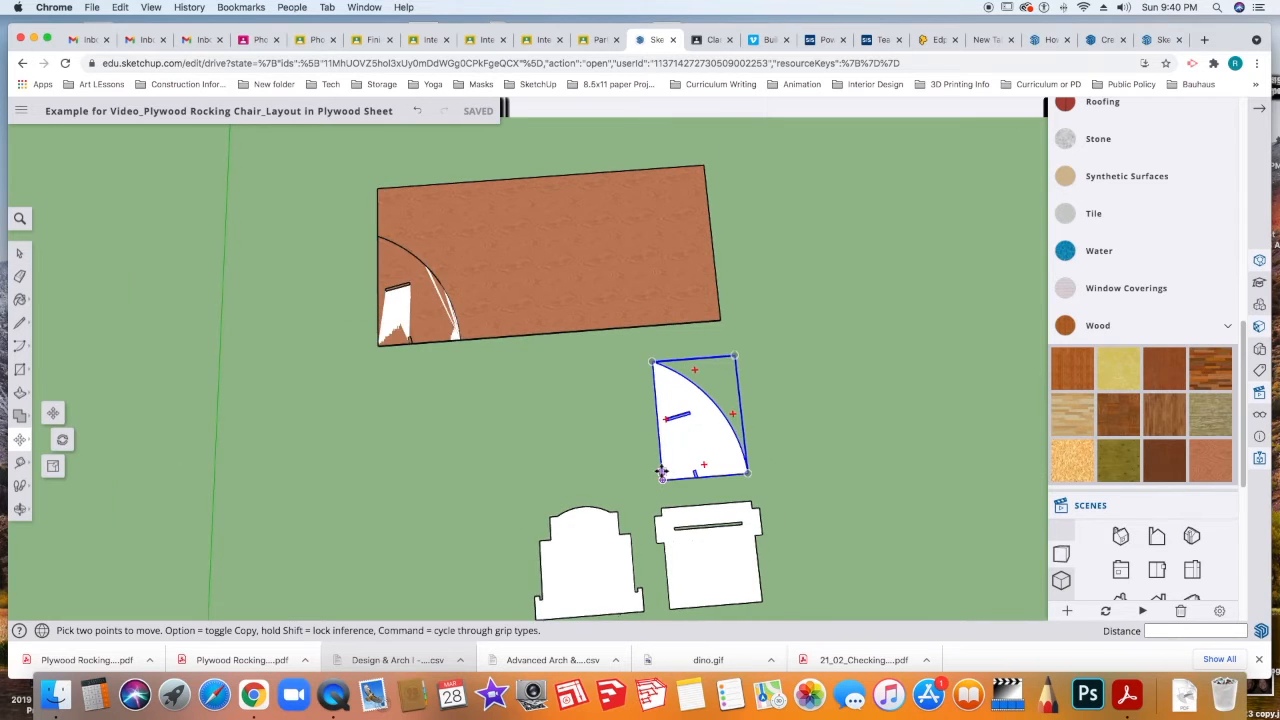
scroll(664, 480, "up", 3)
scroll(664, 509, "up", 2)
middle_click_drag(663, 510, 646, 372)
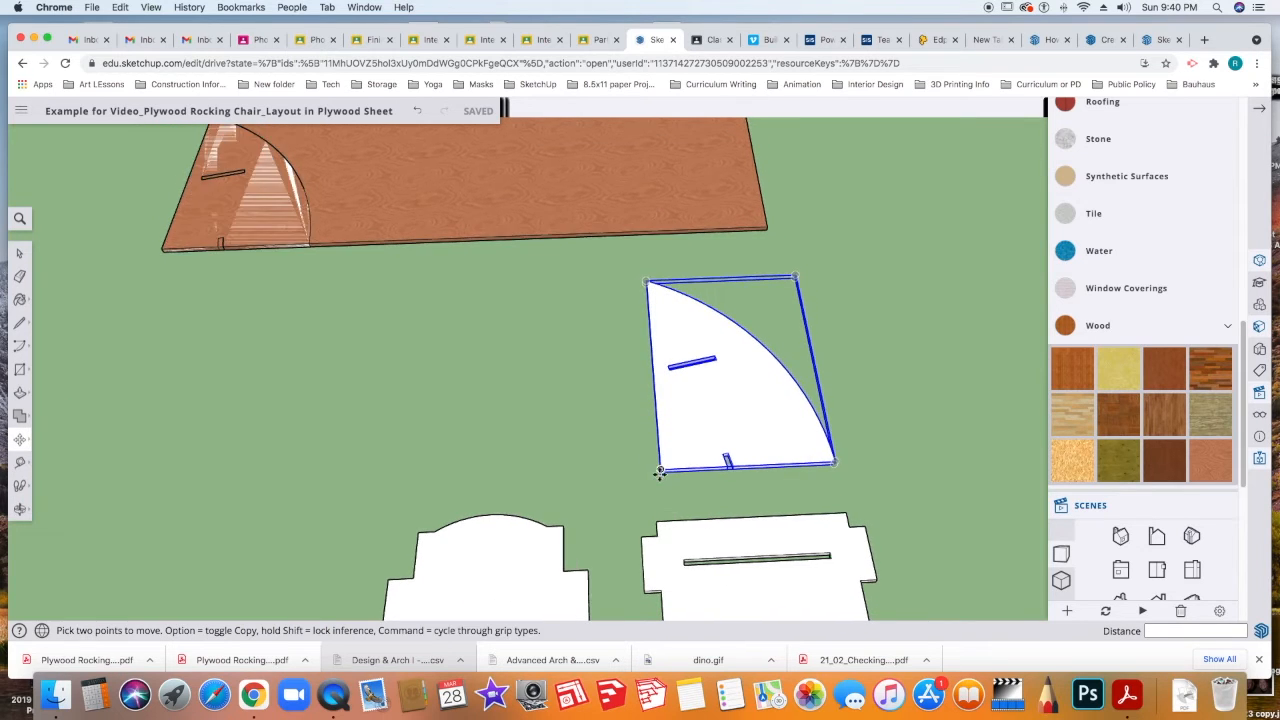
scroll(659, 472, "up", 2)
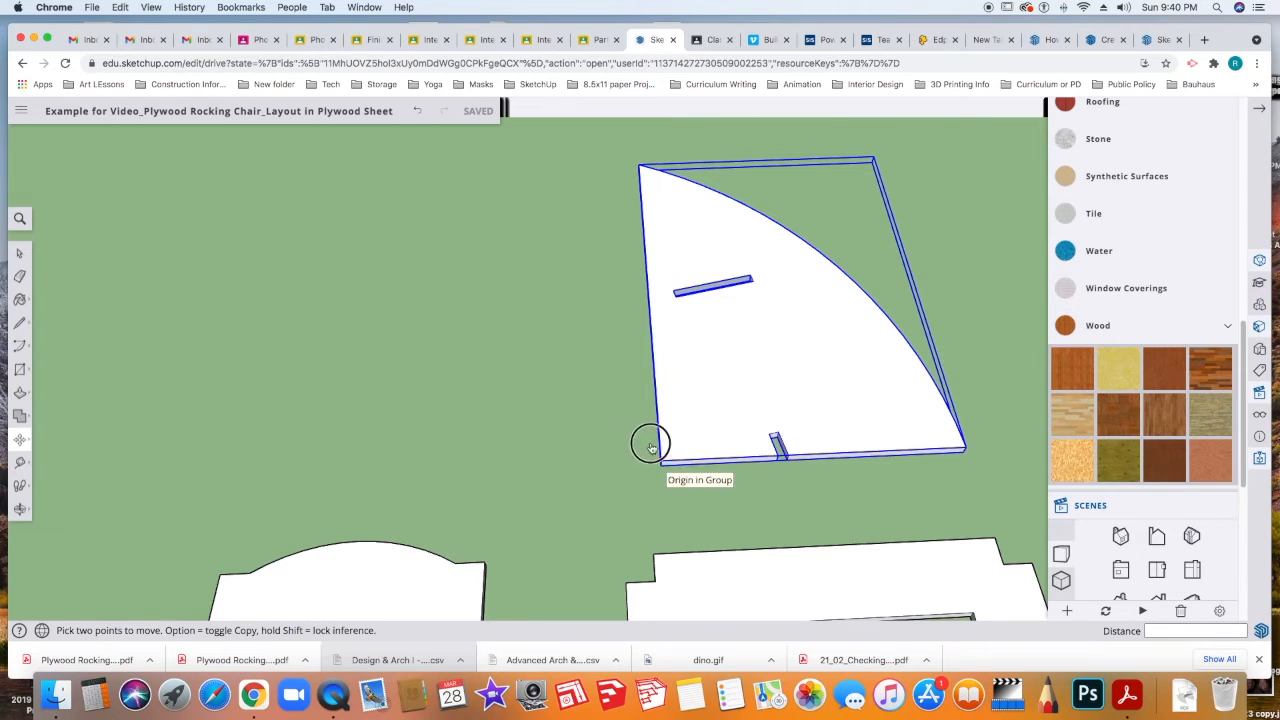
left_click(650, 445)
scroll(528, 380, "down", 2)
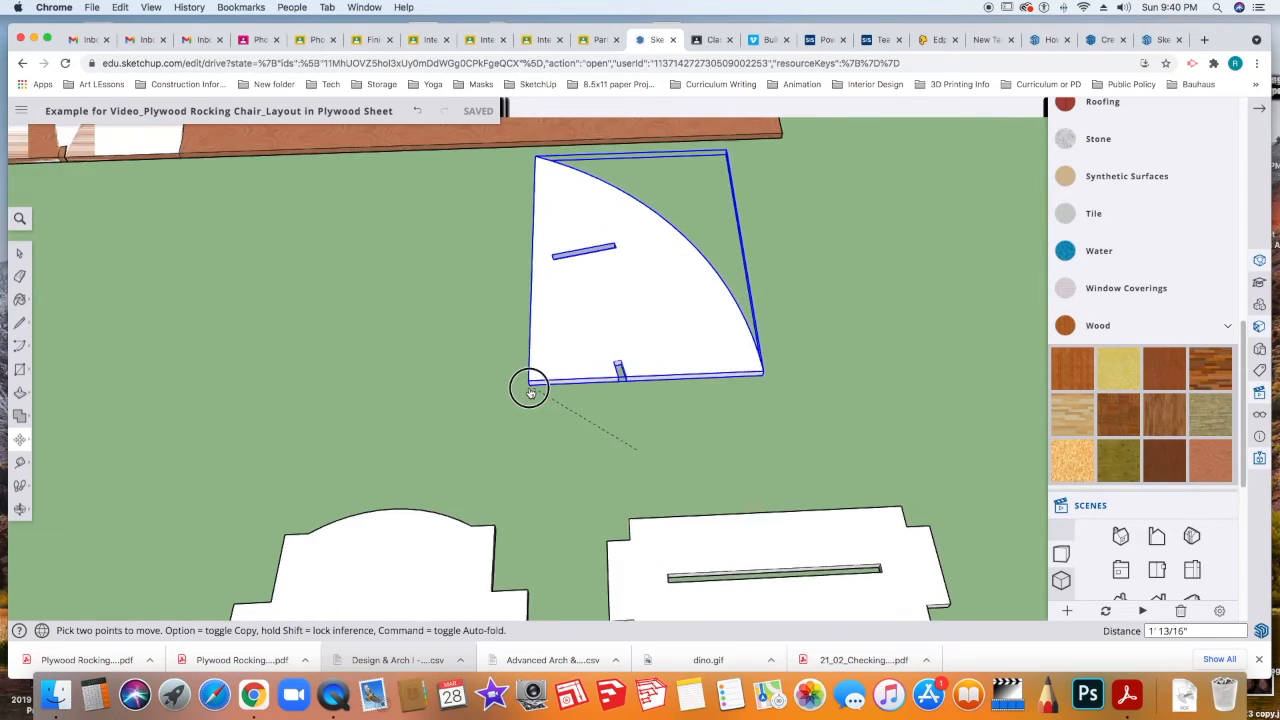
scroll(529, 390, "down", 4)
scroll(529, 390, "down", 5)
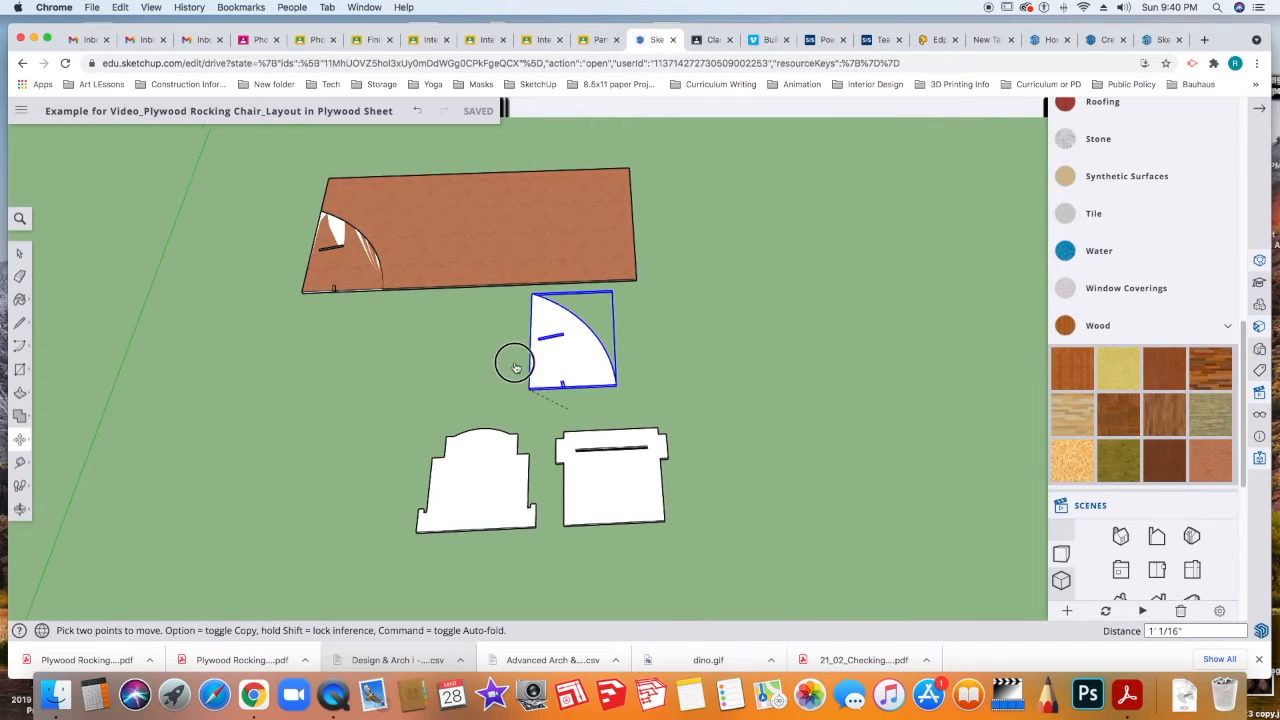
left_click(414, 286)
Rotate the second curved side piece and move it to the far end of the sheet's front edge.
scroll(417, 311, "up", 5)
key("q")
scroll(837, 251, "up", 2)
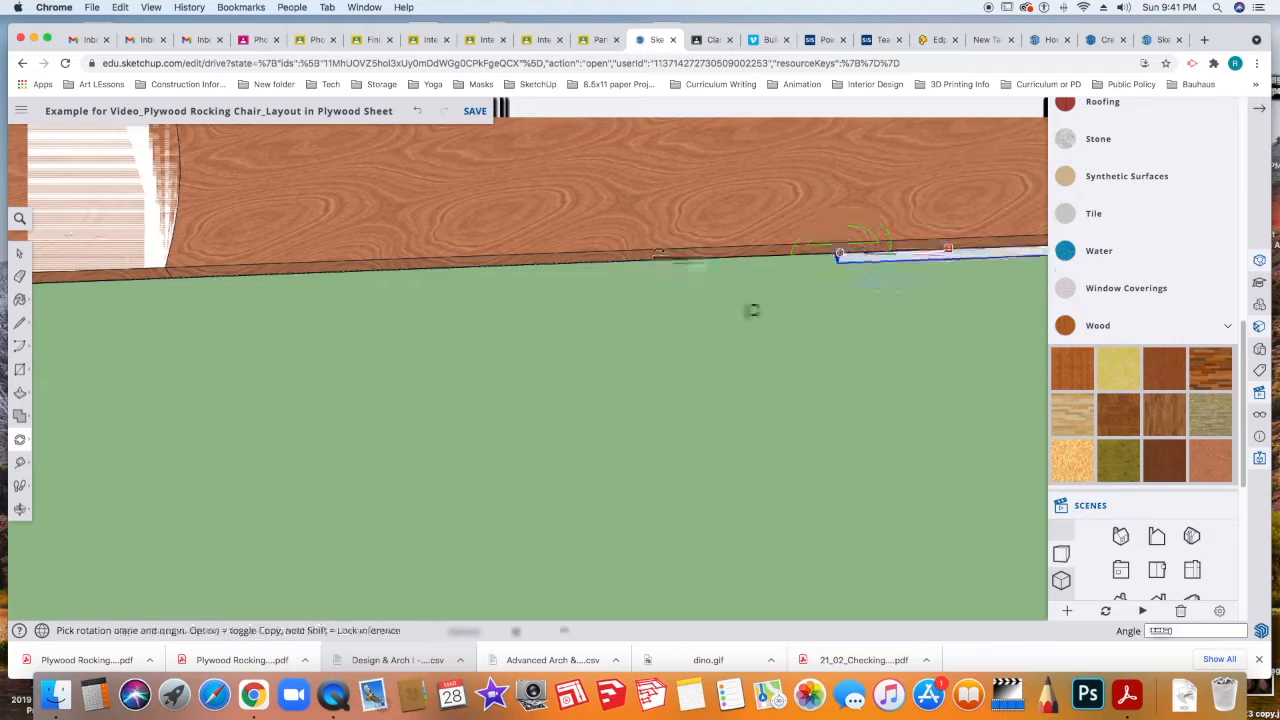
scroll(754, 310, "down", 5)
key("m")
left_click(777, 302)
left_click(871, 292)
Select the curved side piece at the sheet's left end and rotate it 90 degrees.
left_click(19, 253)
left_click(554, 283)
key("q")
left_click(562, 240)
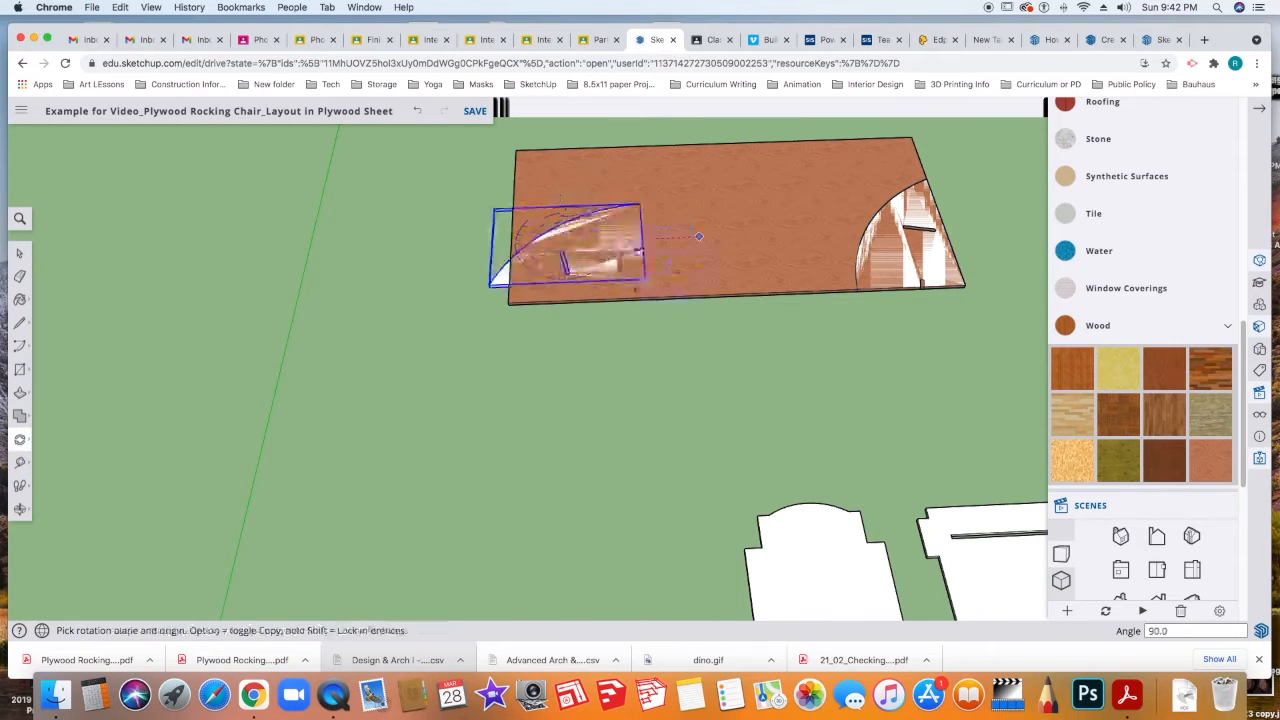
scroll(690, 240, "up", 6)
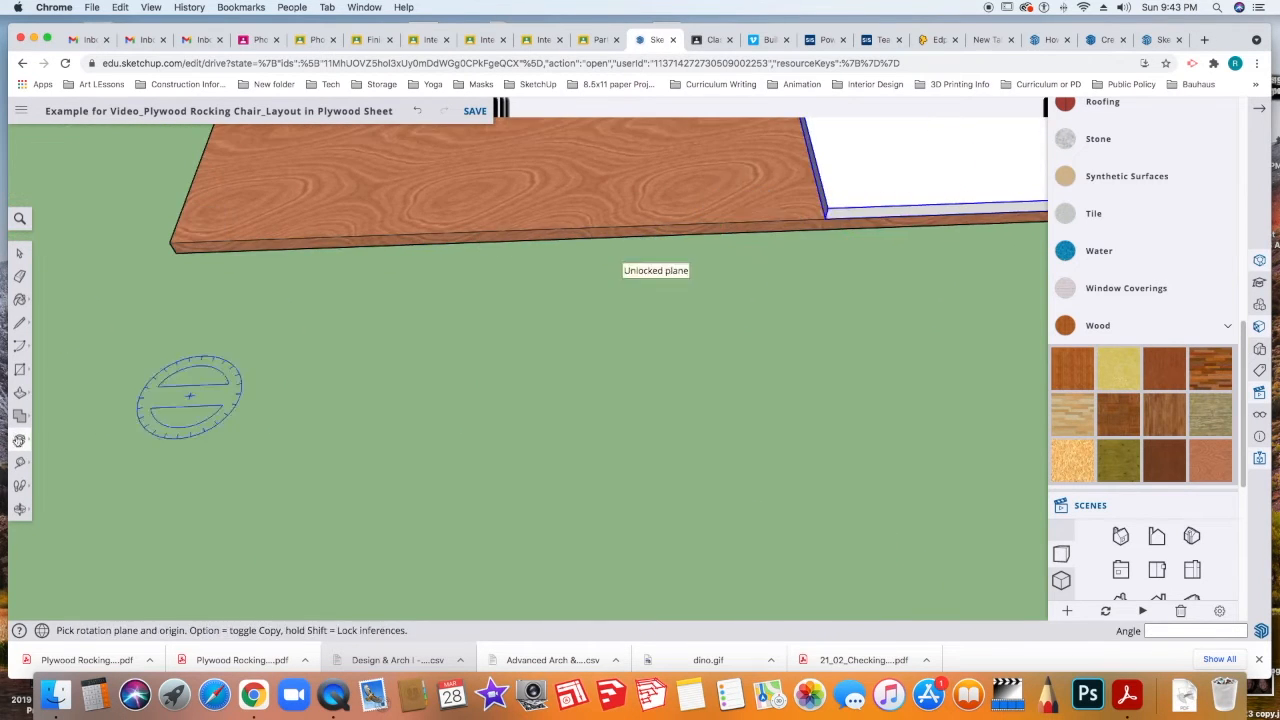
Rotate the selected curved side piece again and move it by its corner along the sheet's front edge.
key("m")
scroll(495, 239, "down", 5)
left_click(19, 440)
left_click(63, 440)
scroll(850, 218, "up", 5)
left_click(795, 222)
key("m")
left_click(788, 235)
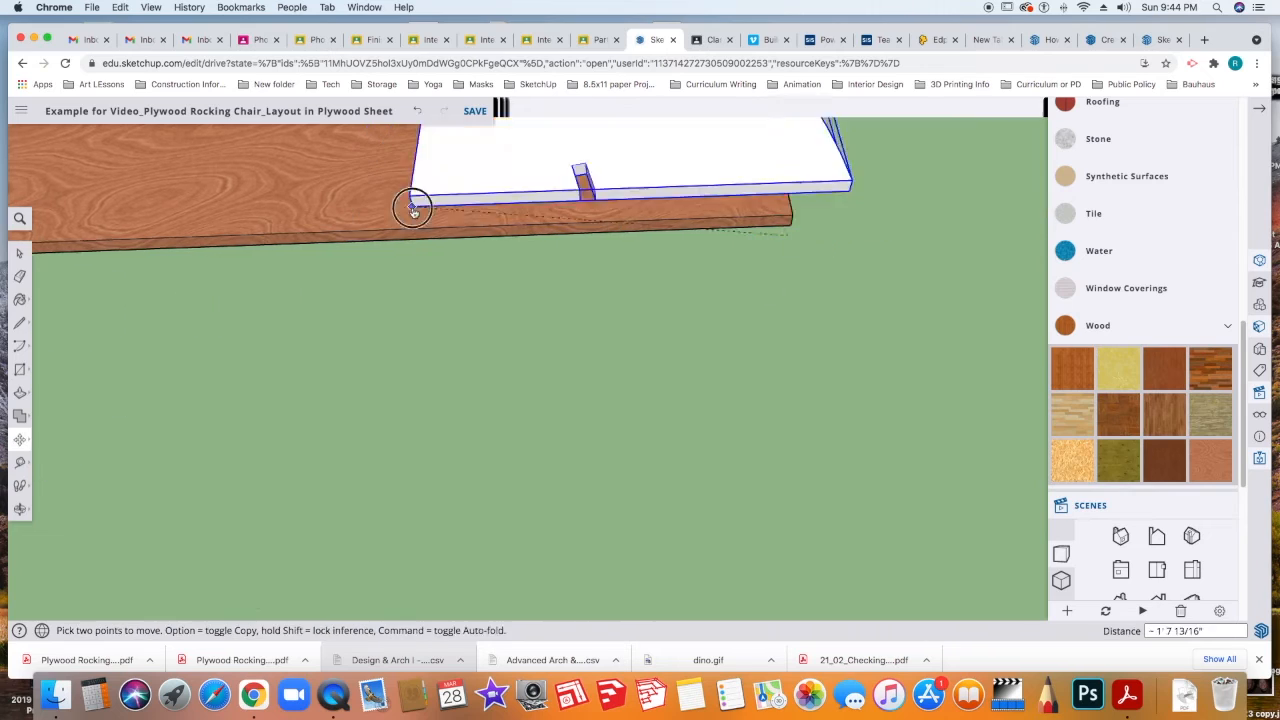
left_click(412, 208)
Rotate and place the curved side piece so both side pieces occupy the corners at one short end of the sheet.
scroll(420, 320, "down", 4)
left_click(22, 440)
left_click(63, 440)
left_click(316, 333)
left_click(480, 328)
left_click(303, 517)
middle_click_drag(303, 517, 429, 506)
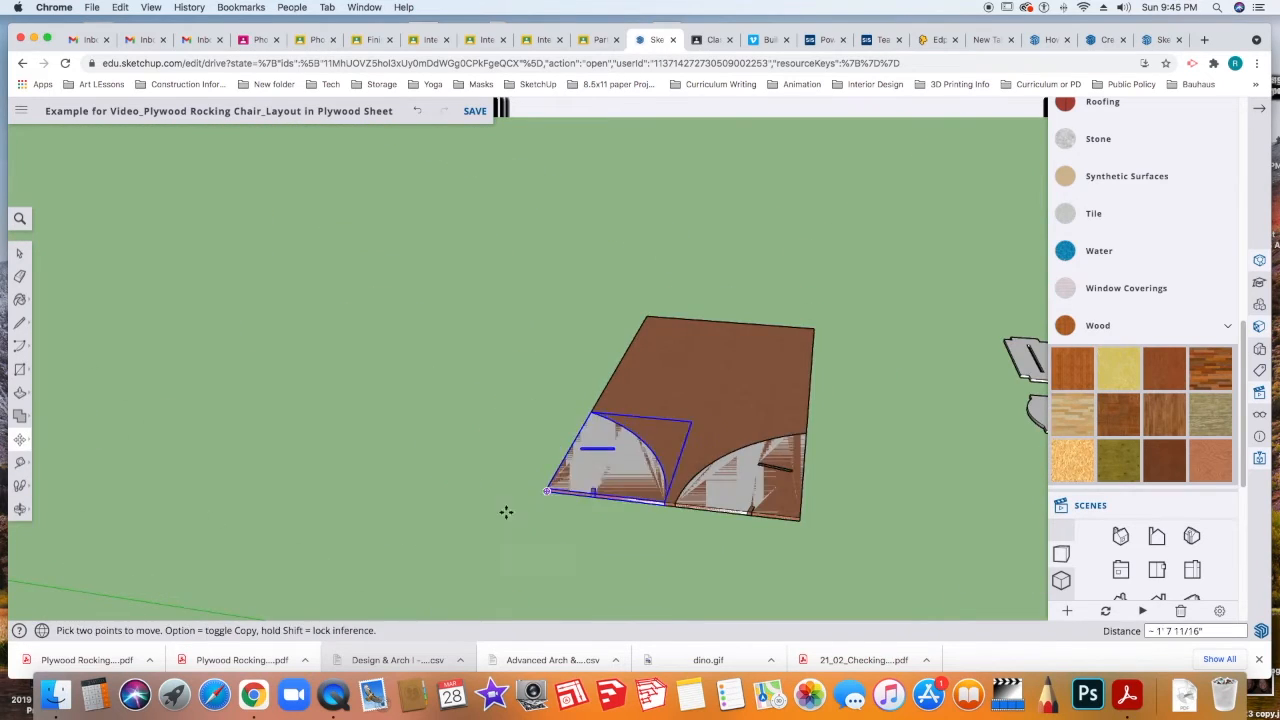
Select the rectangular panel with the long slot and rotate it so its slot faces the sheet's front edge.
key("space")
middle_click_drag(506, 512, 603, 423)
left_click(937, 357)
right_click(609, 374)
middle_click_drag(369, 514, 586, 449)
left_click(20, 440)
left_click(63, 440)
left_click(832, 450)
left_click(675, 488)
Move the arched and slotted panels onto the sheet, side by side along its front edge next to the curved pieces.
left_click(20, 440)
left_click(63, 412)
left_click(817, 492)
scroll(817, 492, "up", 3)
left_click(634, 257)
middle_click_drag(634, 257, 620, 417)
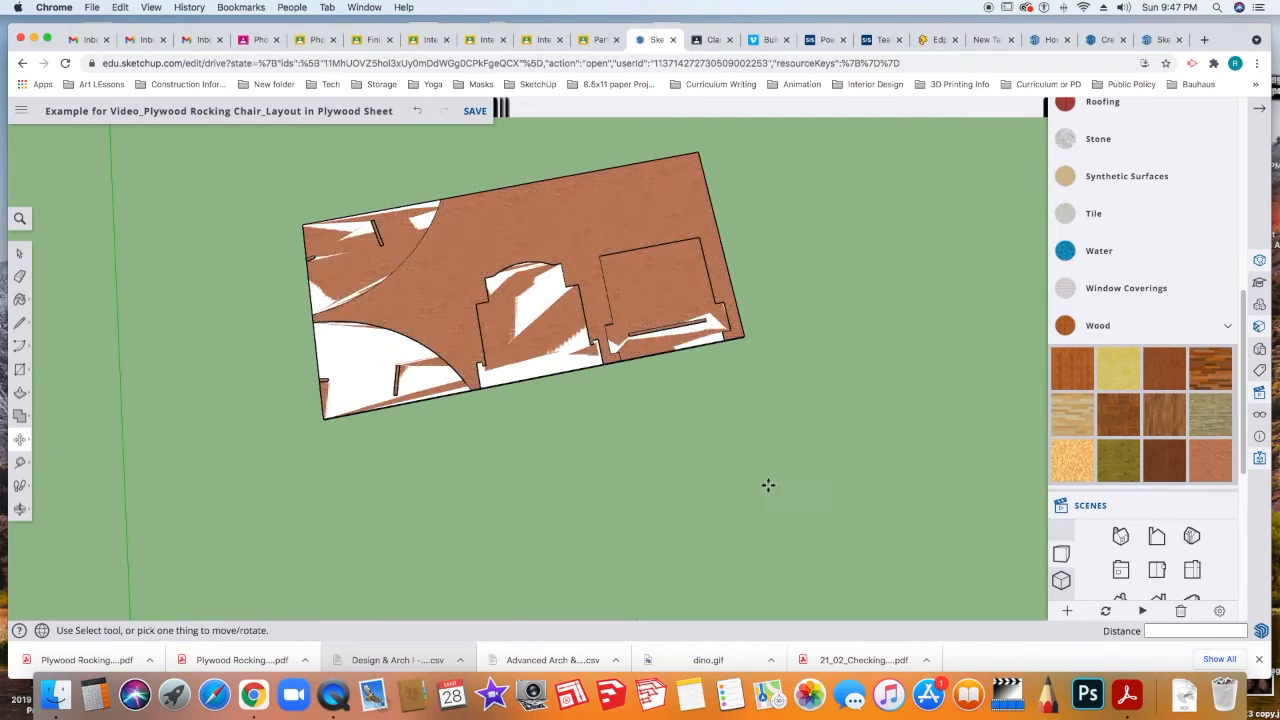
Select all four chair pieces laid out on the plywood sheet for moving.
middle_click_drag(768, 485, 640, 470)
key("space")
left_click_drag(260, 120, 697, 350)
key("m")
Try to move the four selected pieces off the sheet, past its front edge.
left_click(671, 372)
middle_click_drag(671, 489, 691, 420, "shift")
left_click(593, 408)
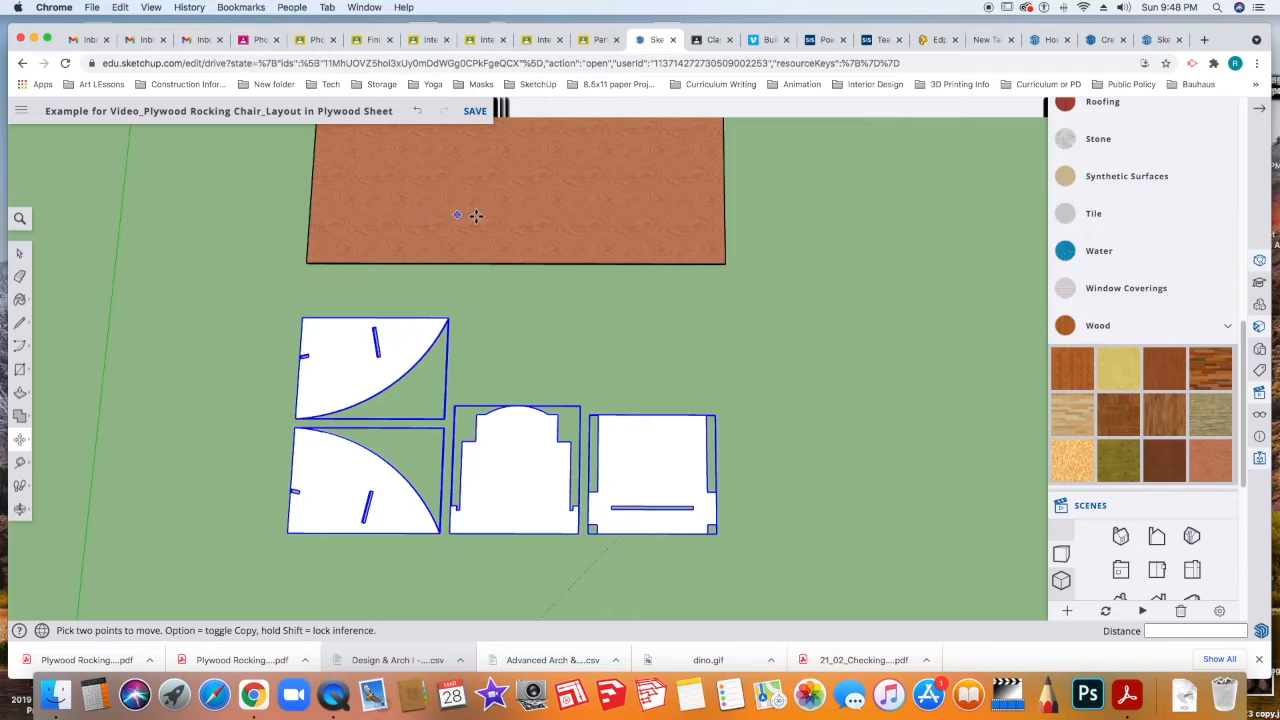
left_click(476, 216)
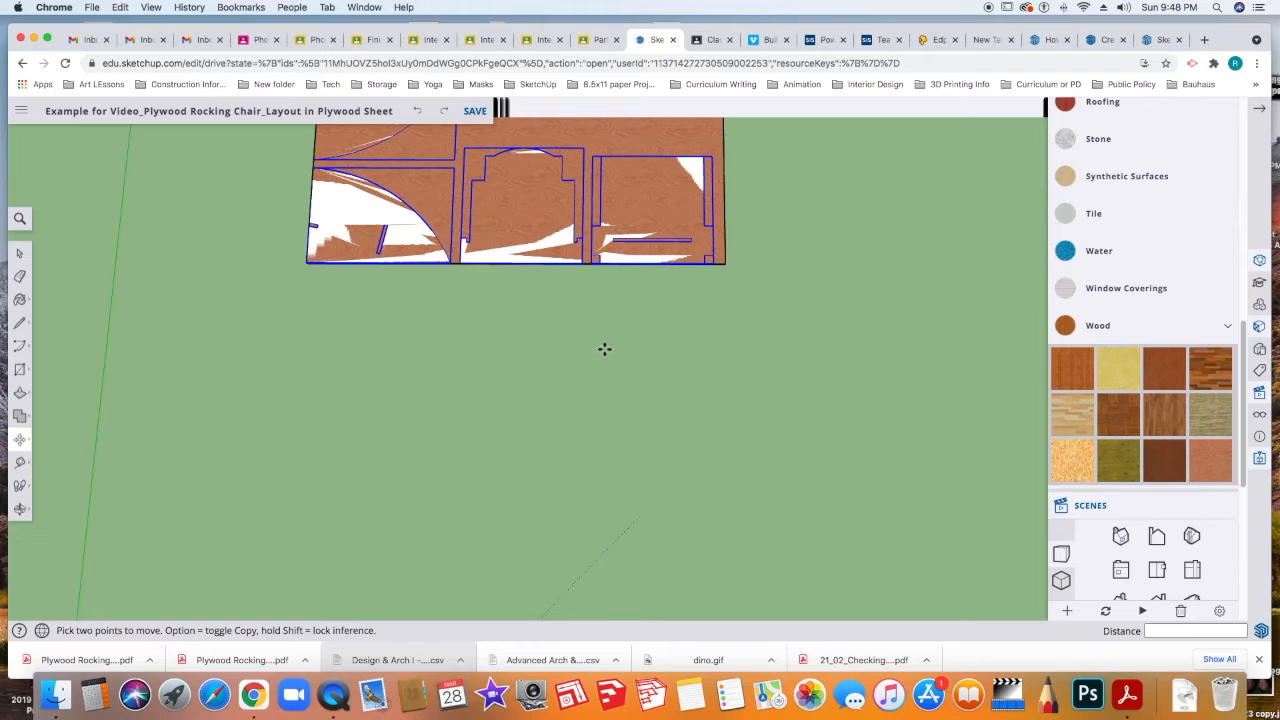
Copy the four selected pieces 5' 9 1/16" along the green axis, clear of the sheet's front edge, and deselect them.
left_click(705, 268)
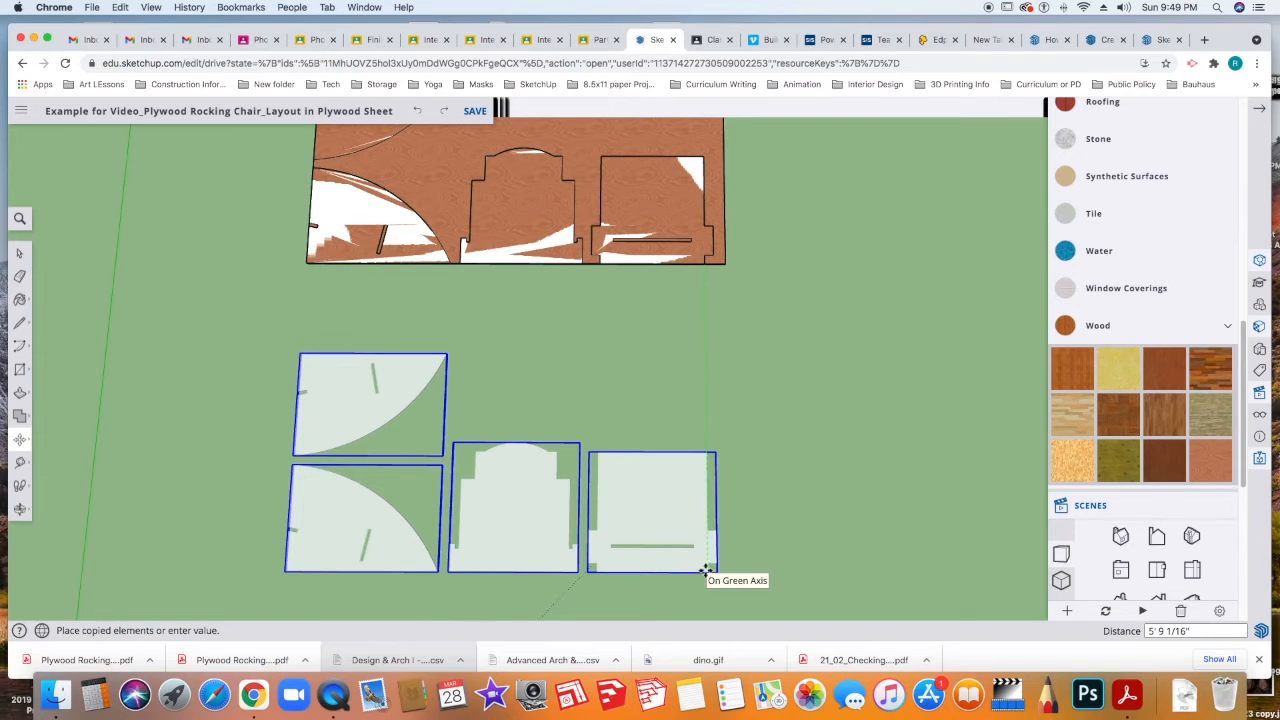
left_click(704, 577)
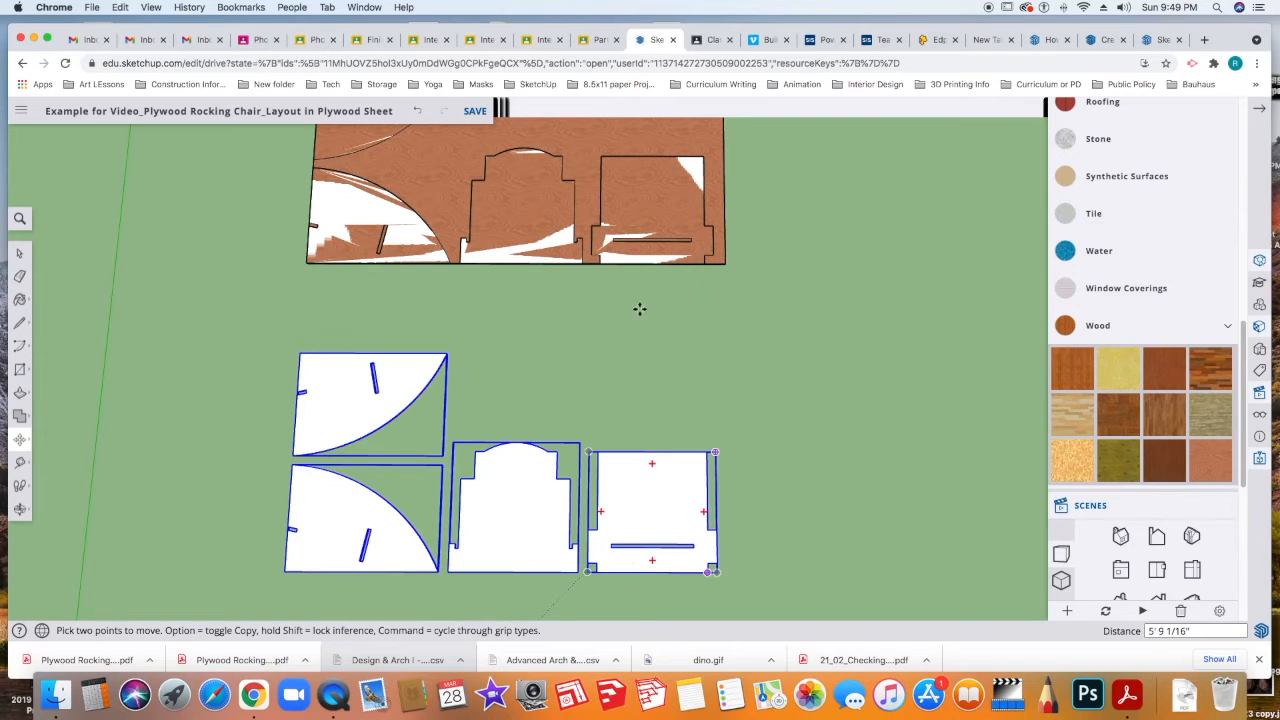
left_click(20, 253)
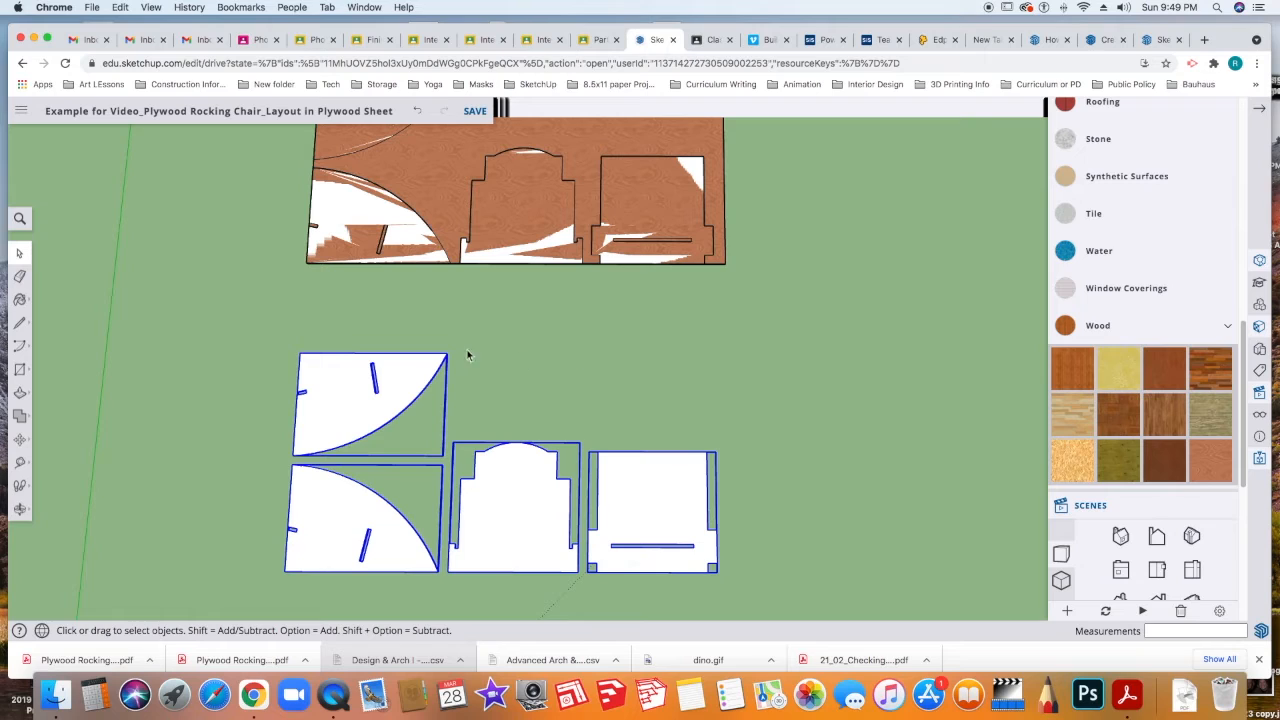
left_click(207, 308)
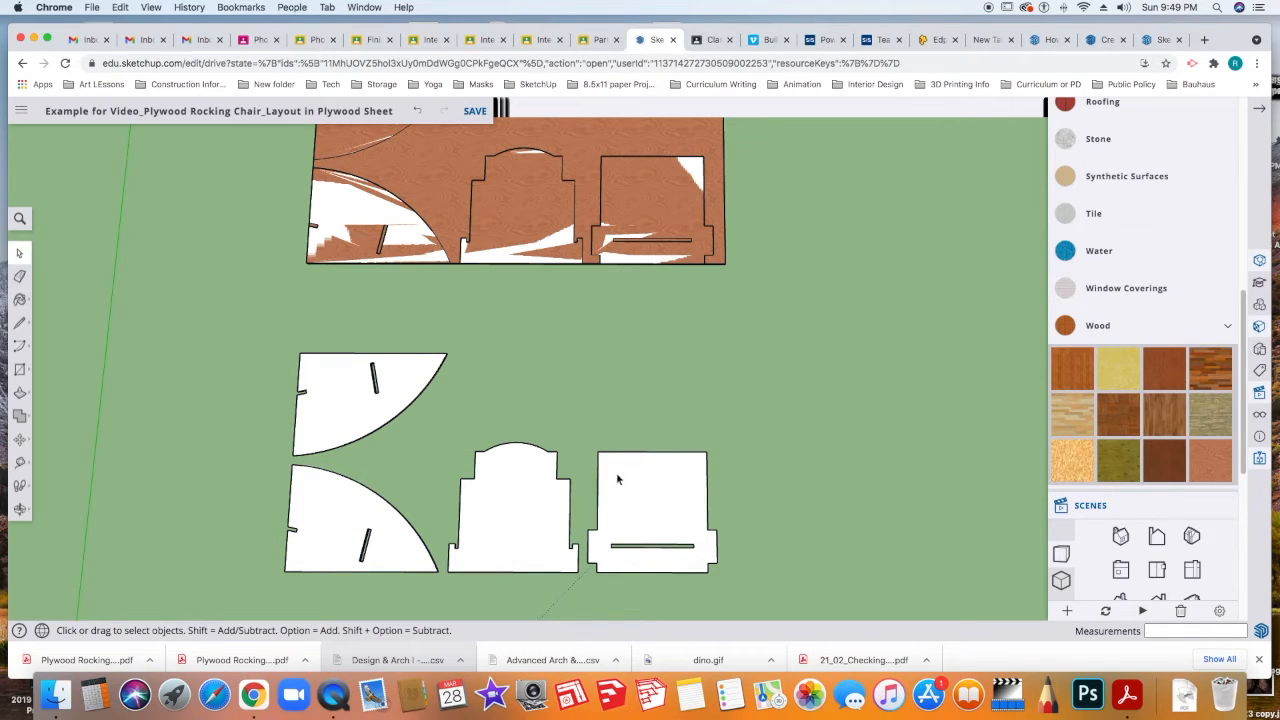
Move the copied slotted panel 4 9/16" along the red axis, away from the arched panel.
left_click(704, 573)
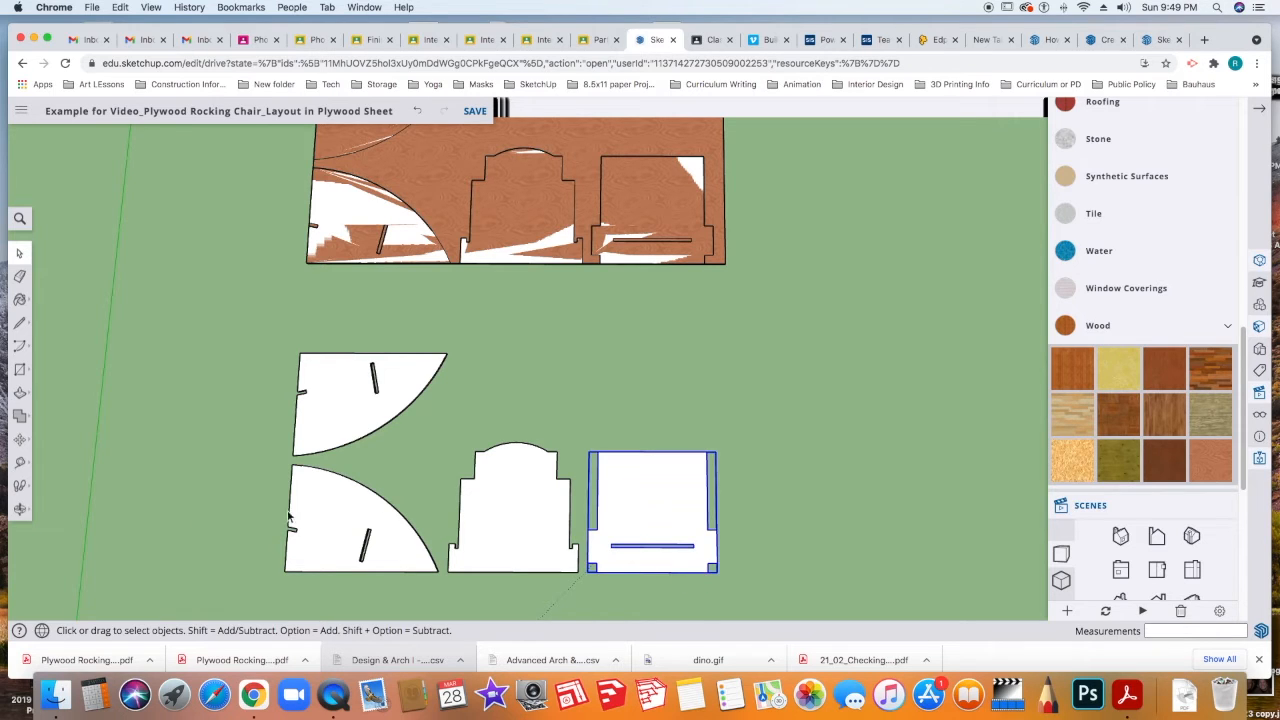
left_click(20, 441)
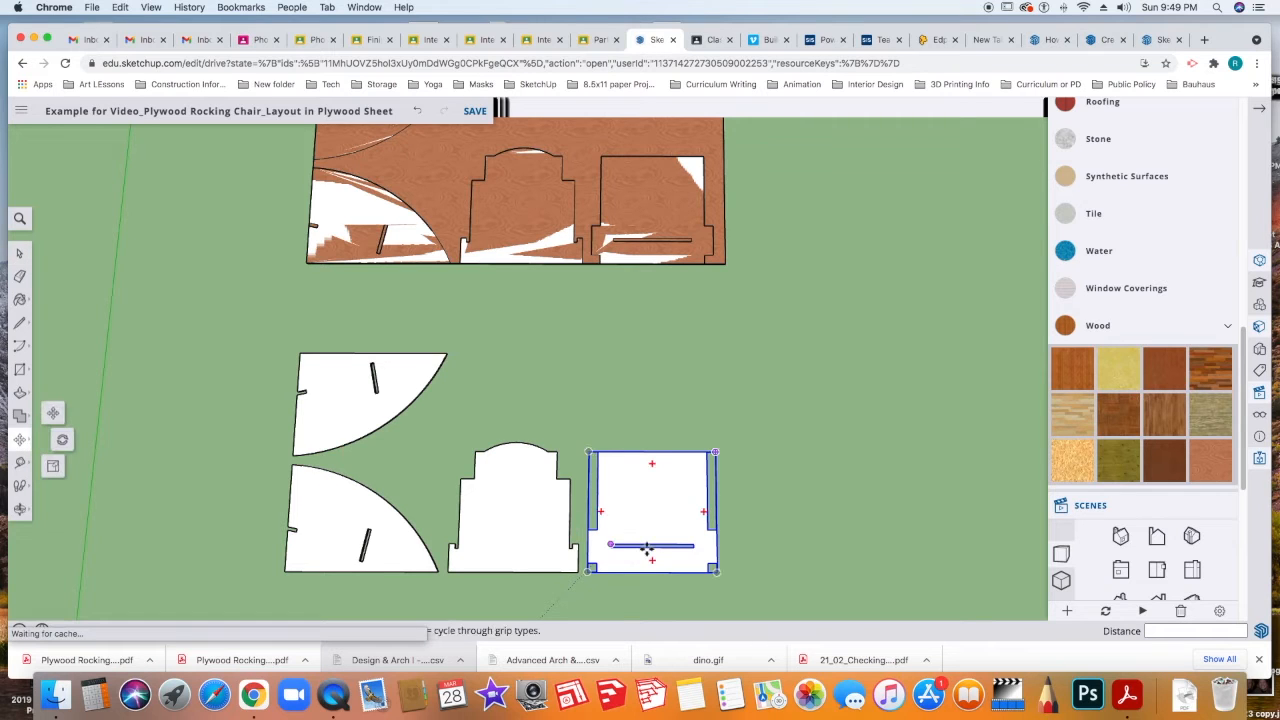
left_click(708, 573)
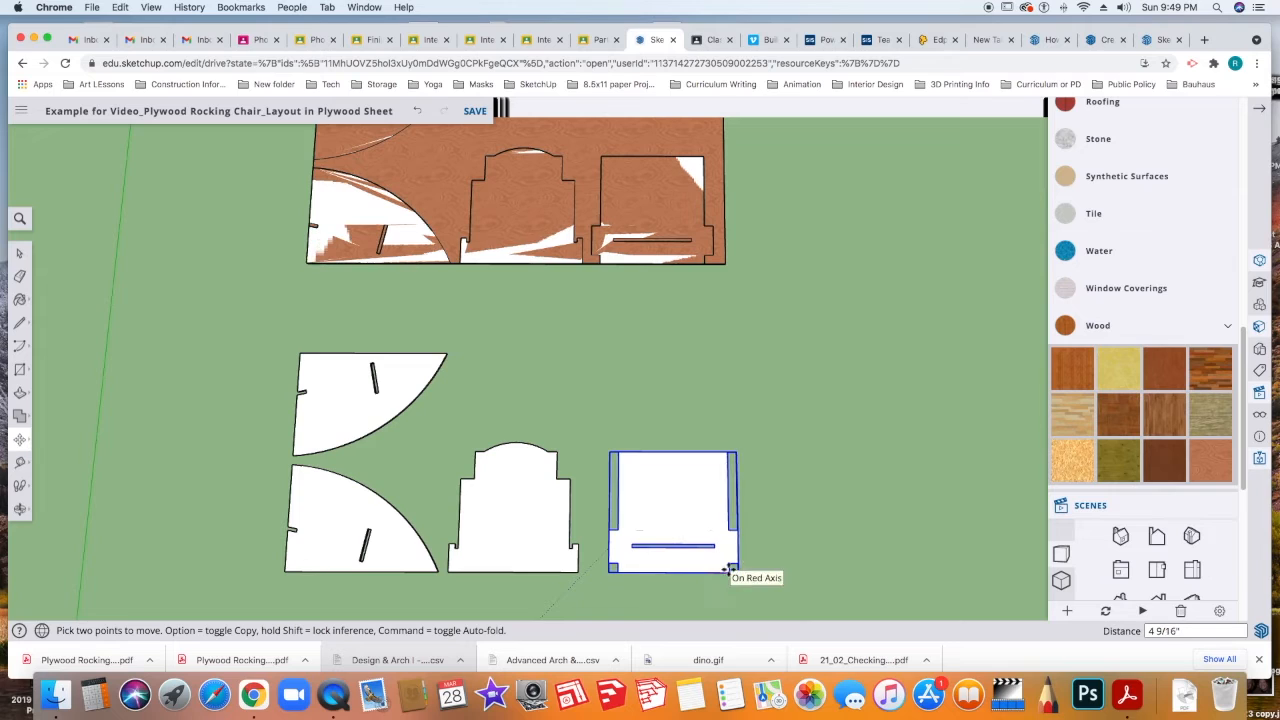
left_click(728, 568)
key("space")
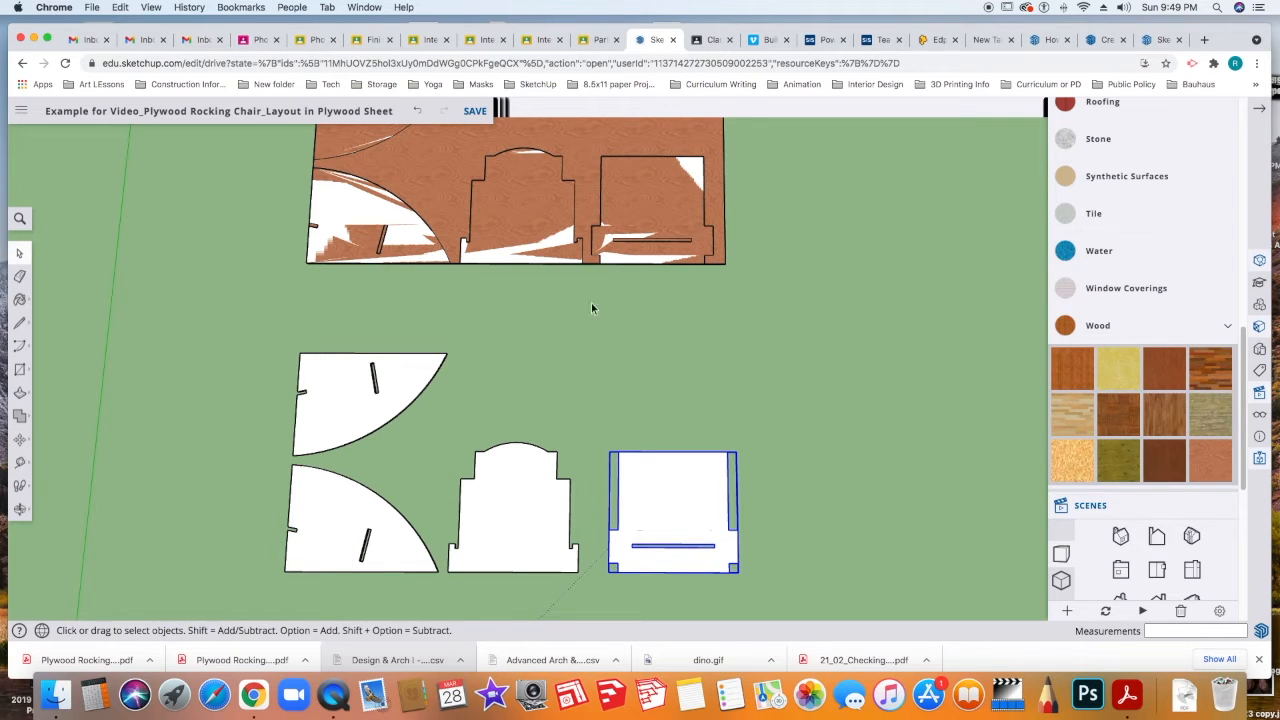
left_click(766, 398)
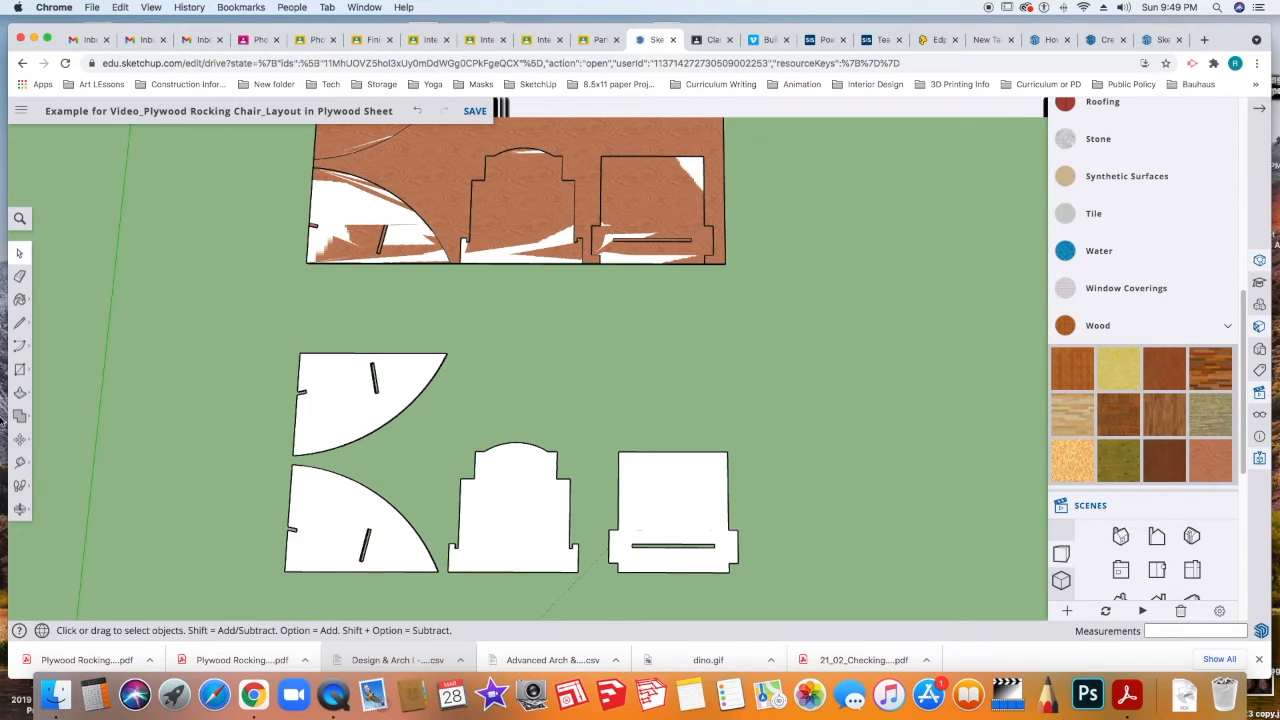
Dimension the overall height of the copied slotted panel, placing the dimension clear of its outer side.
left_click(19, 462)
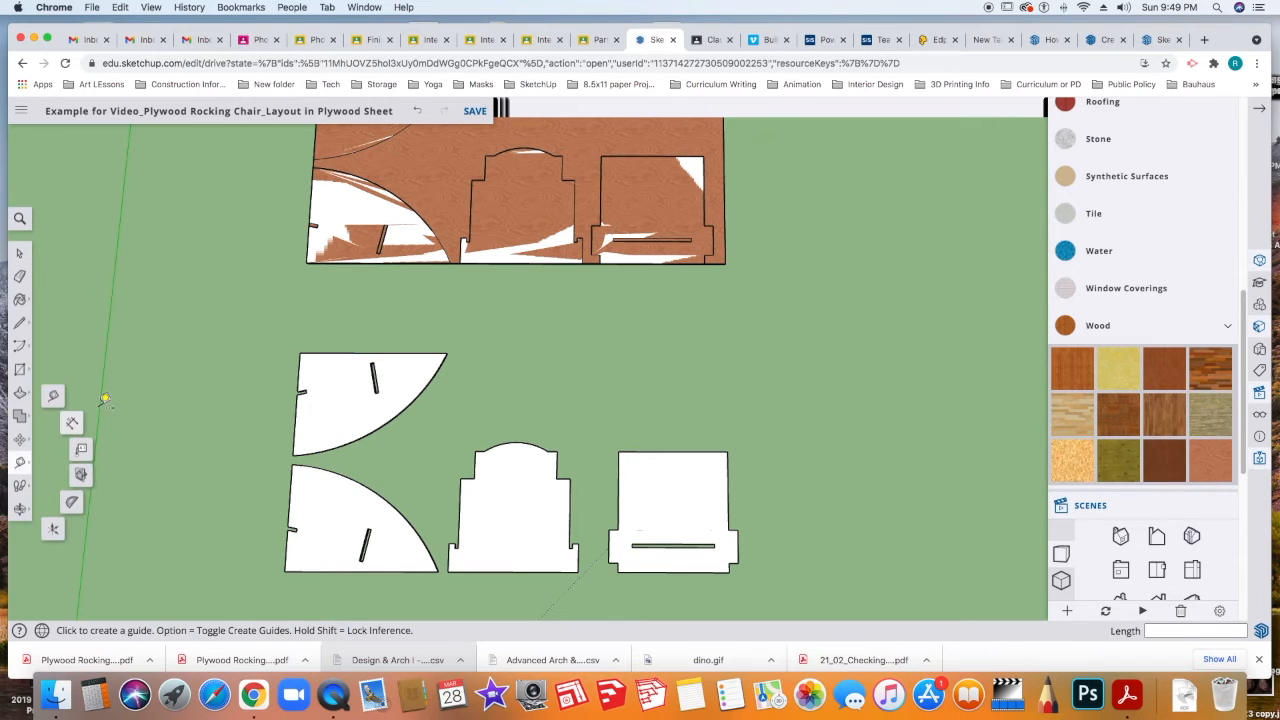
left_click(72, 426)
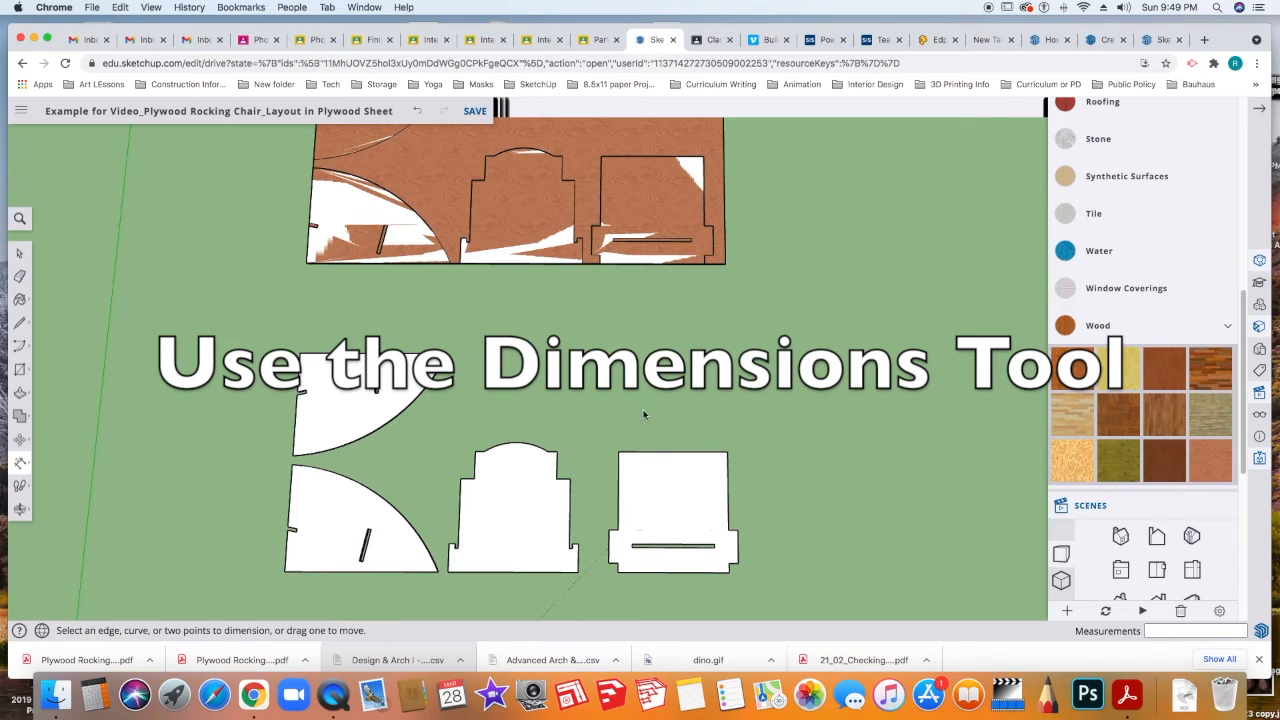
left_click(727, 453)
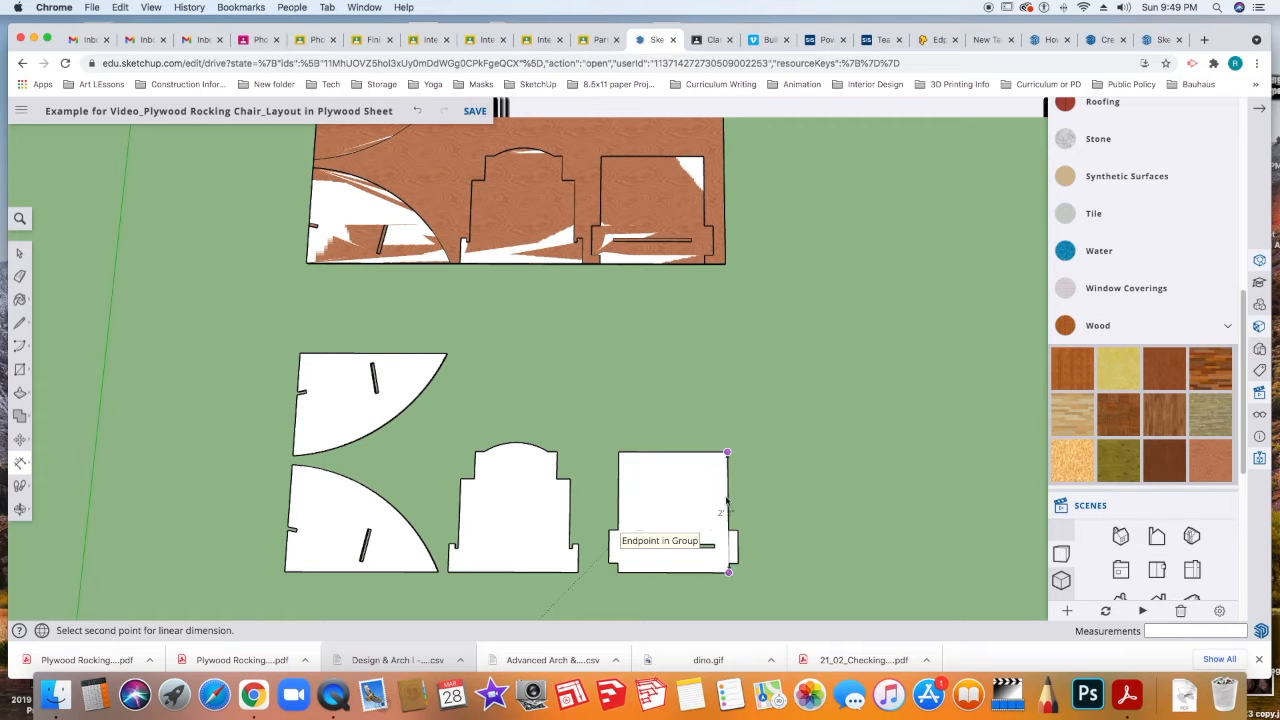
left_click(729, 572)
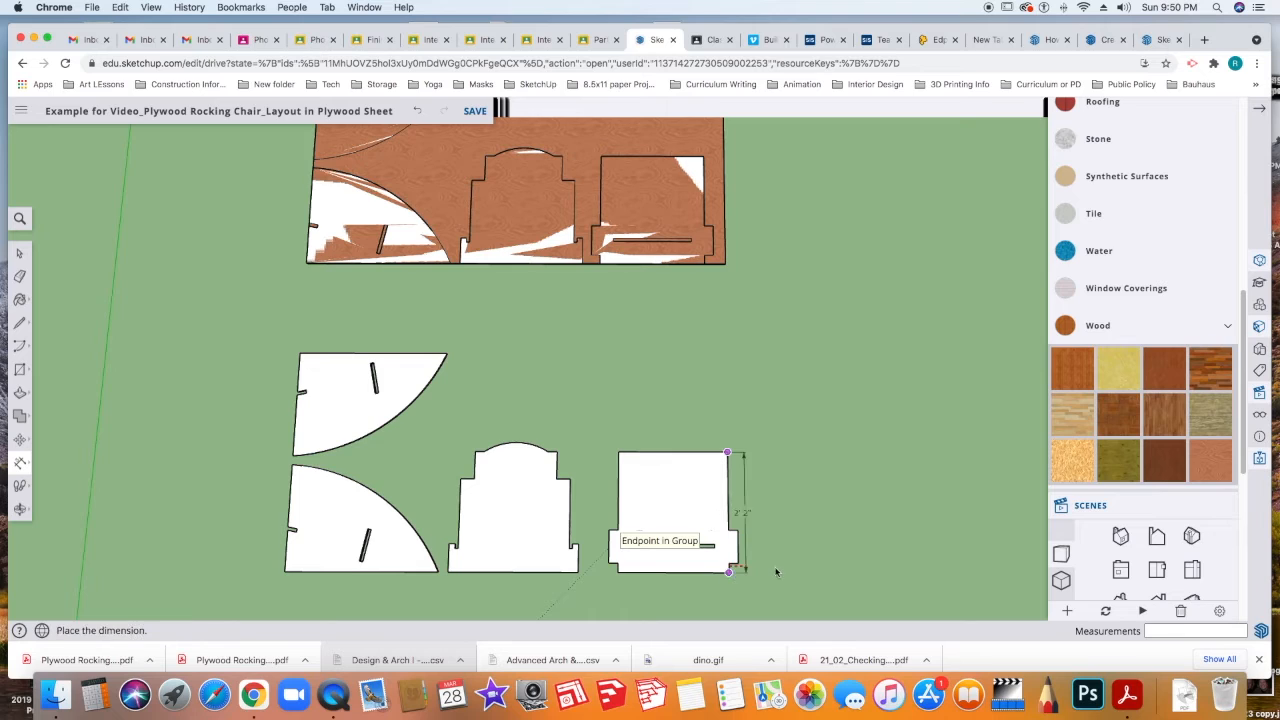
left_click(791, 571)
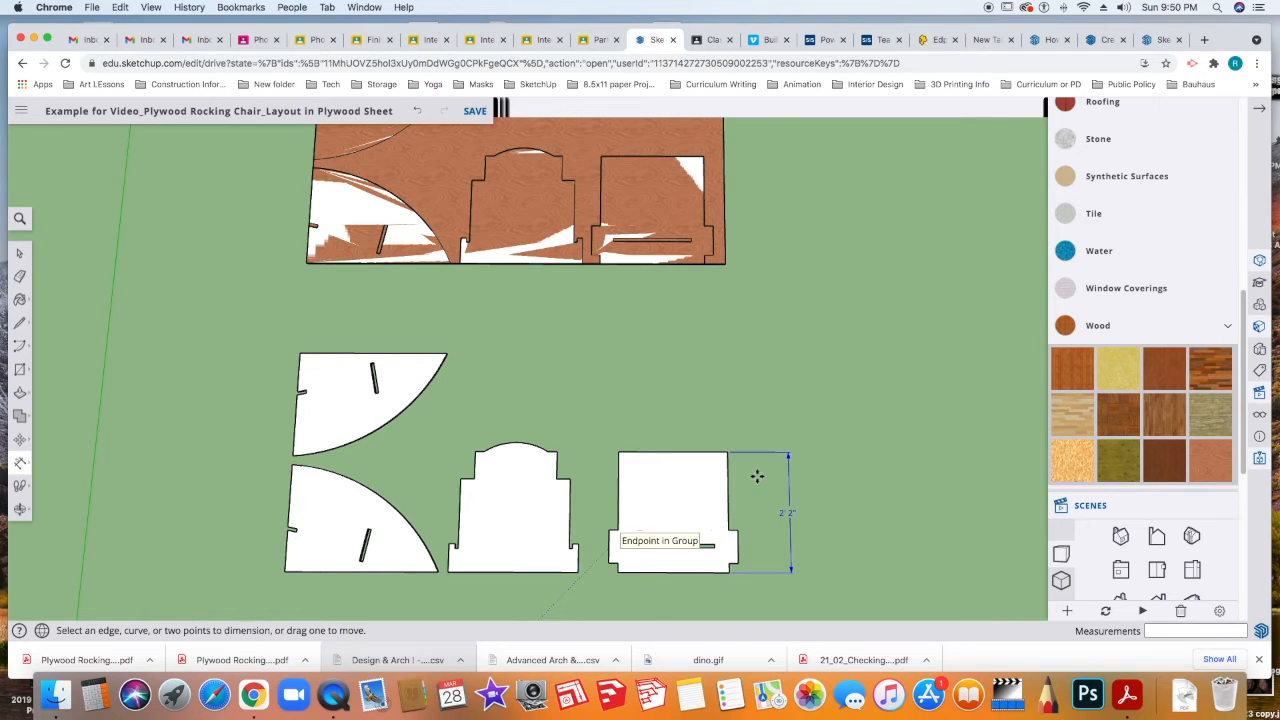
Dimension the slotted panel's upper edge and its full lower width across the two side projections.
left_click(641, 451)
left_click(727, 452)
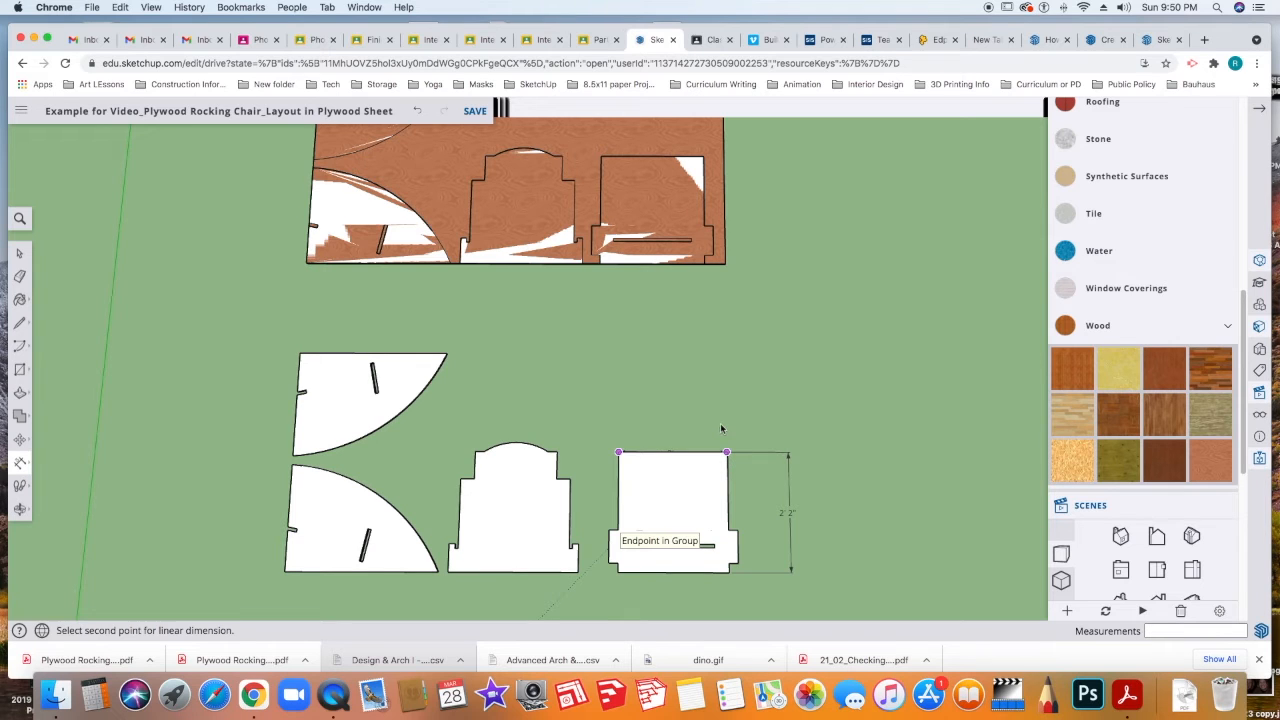
left_click(722, 426)
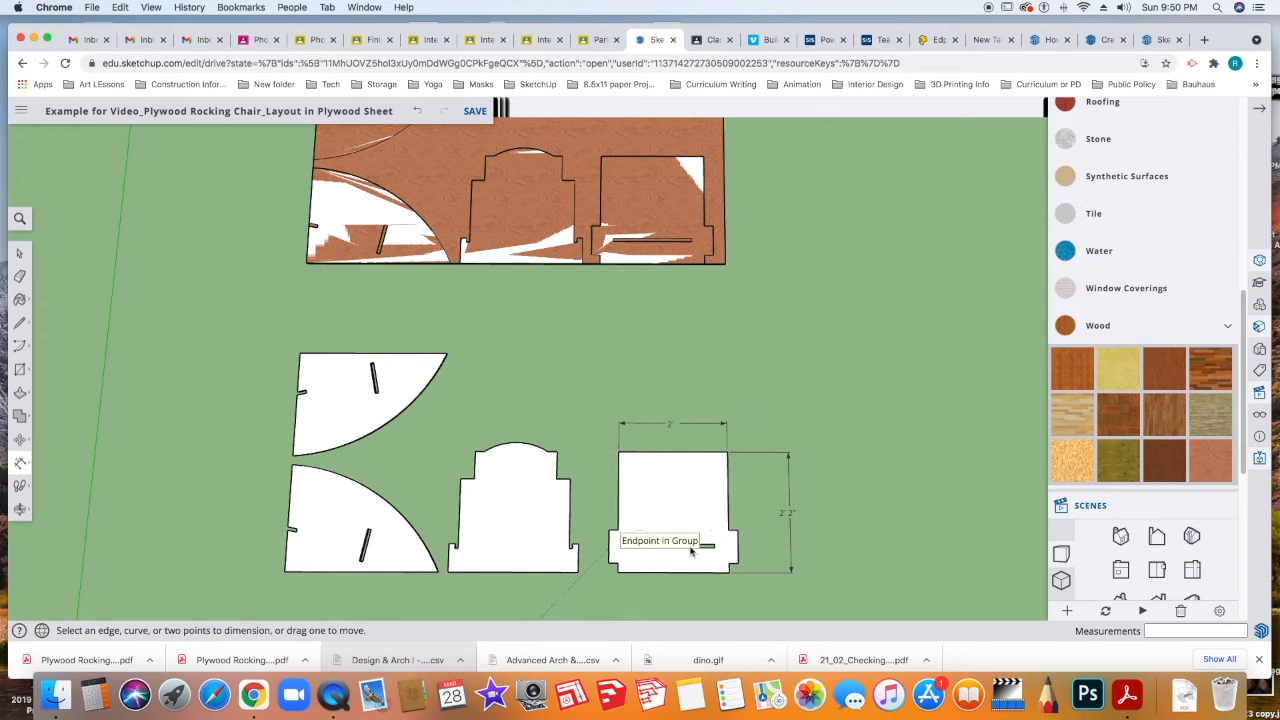
left_click(611, 566)
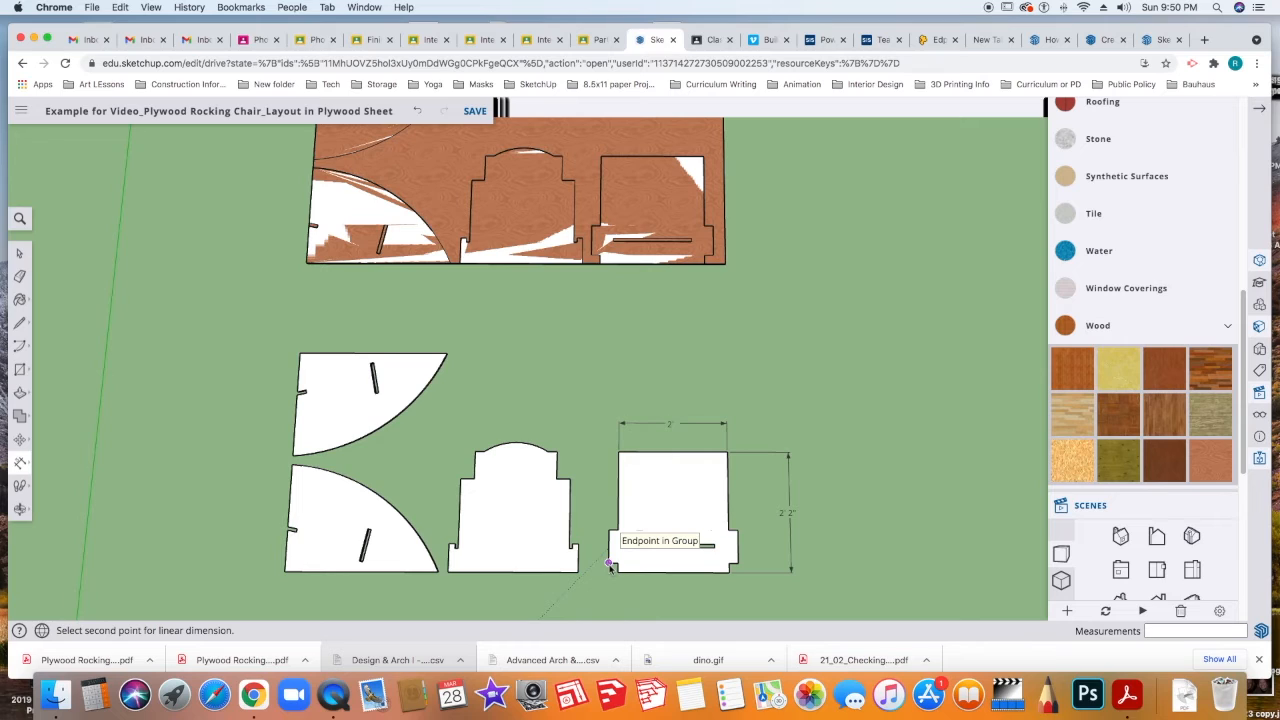
left_click(738, 565)
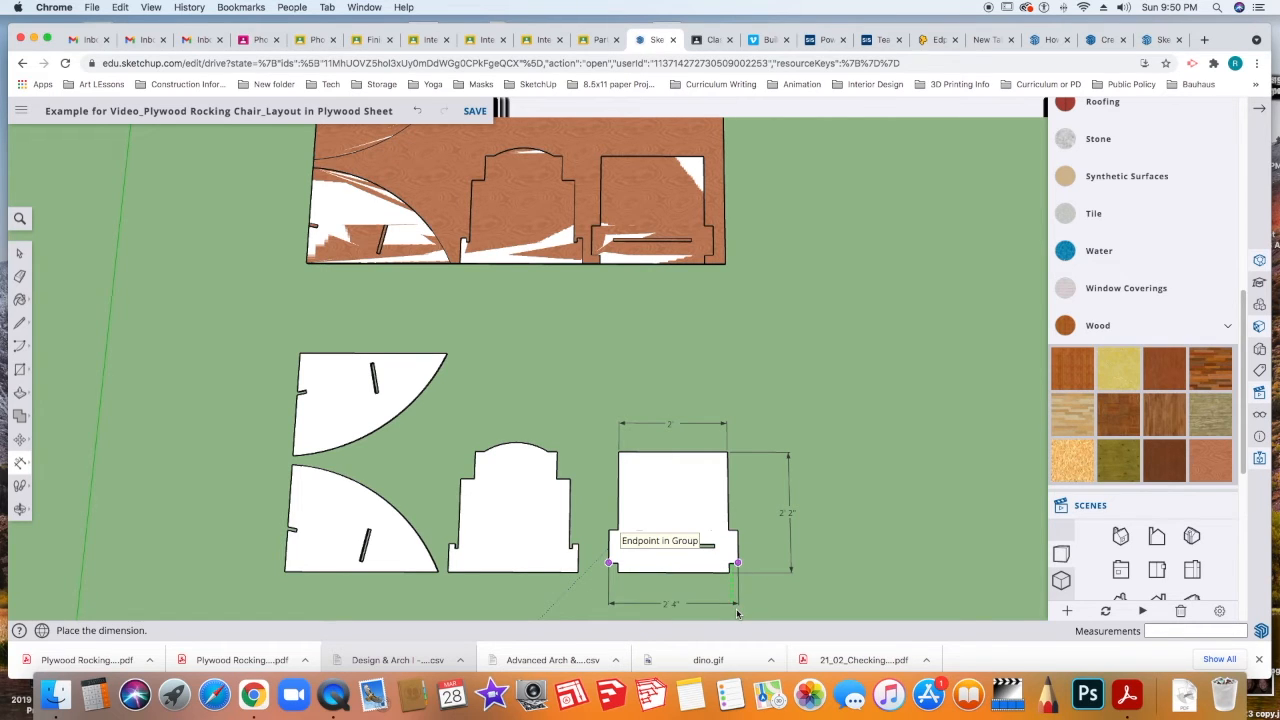
left_click(742, 602)
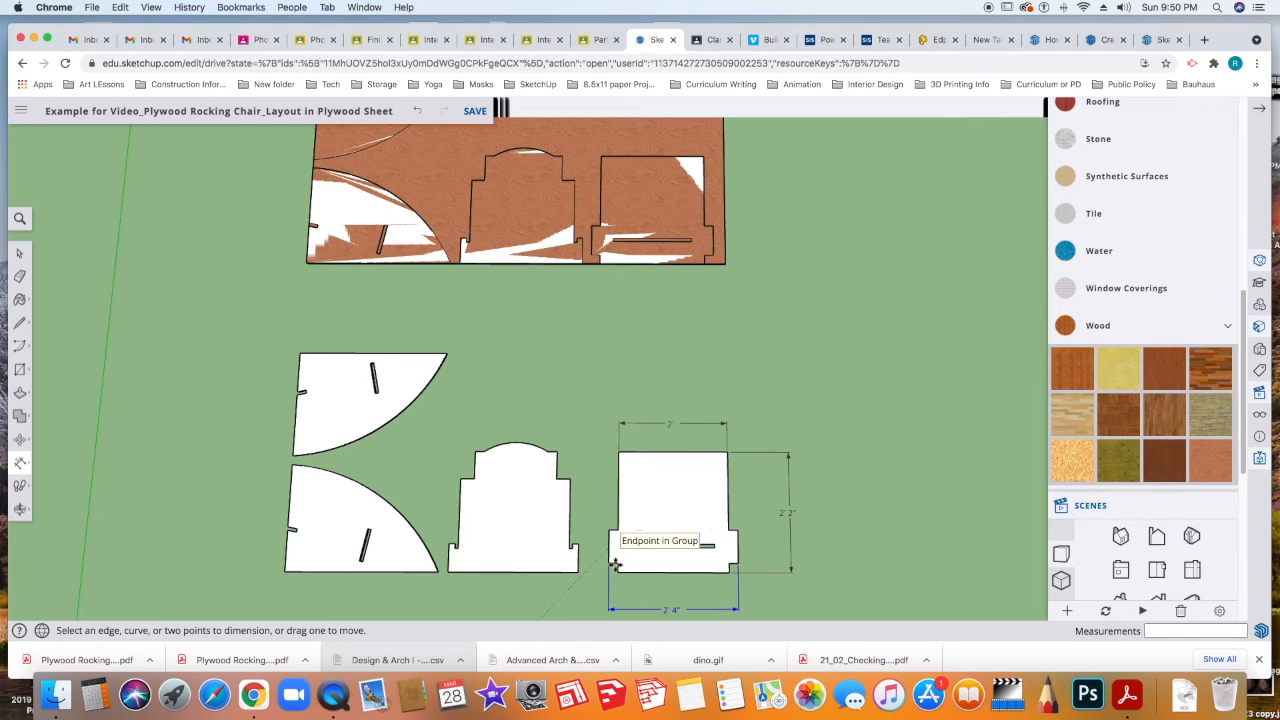
Dimension the width of the slotted panel's lower corner notch on the side facing the arched panel.
scroll(628, 568, "up", 3)
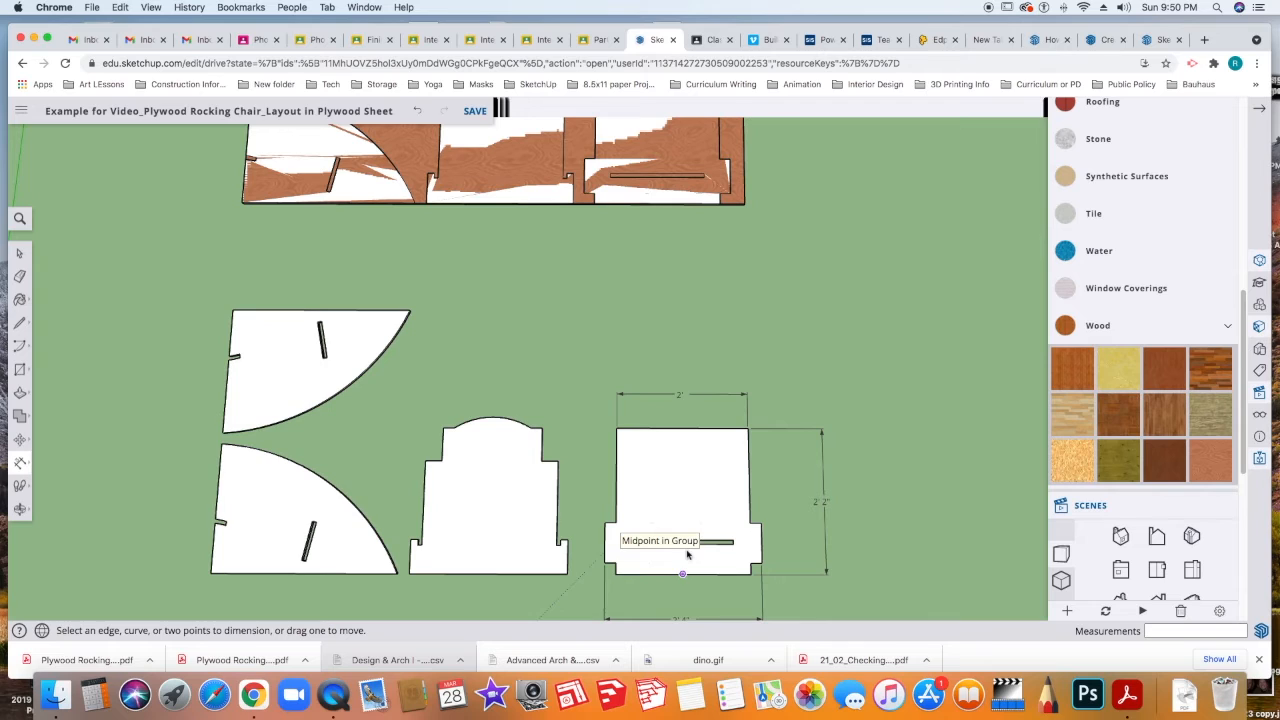
left_click(615, 573)
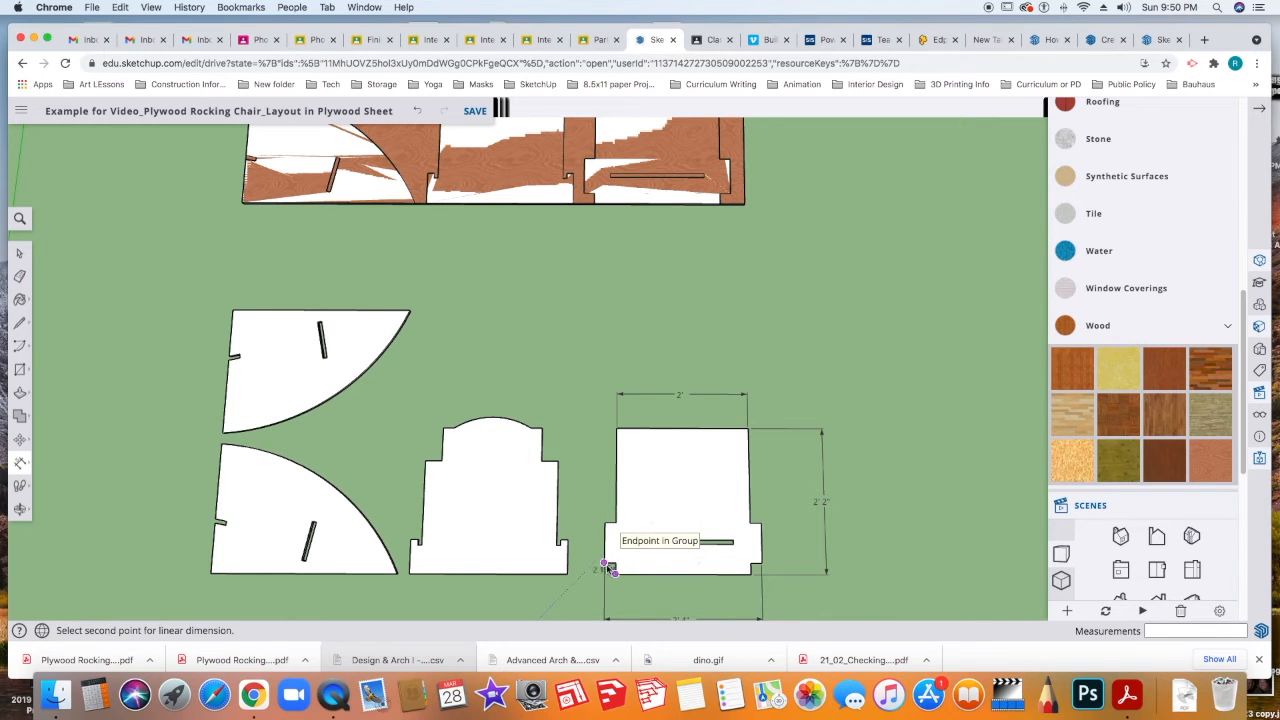
key("Escape")
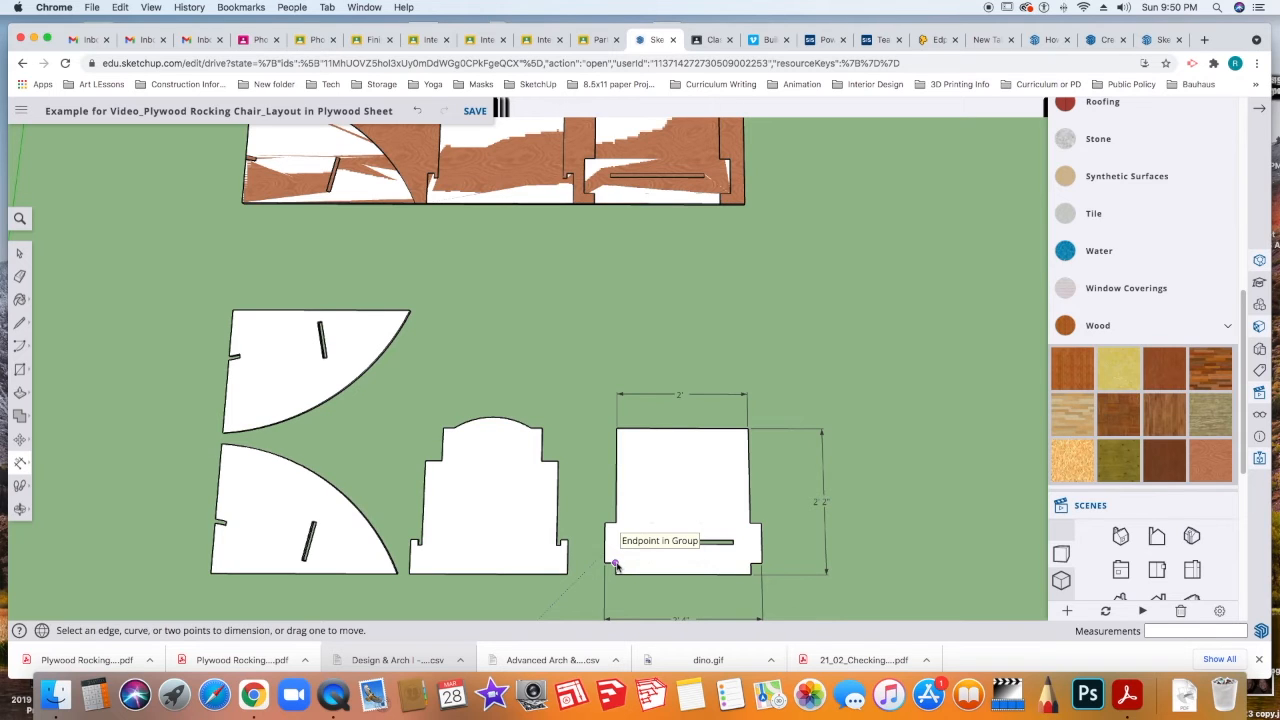
left_click(615, 563)
left_click(604, 563)
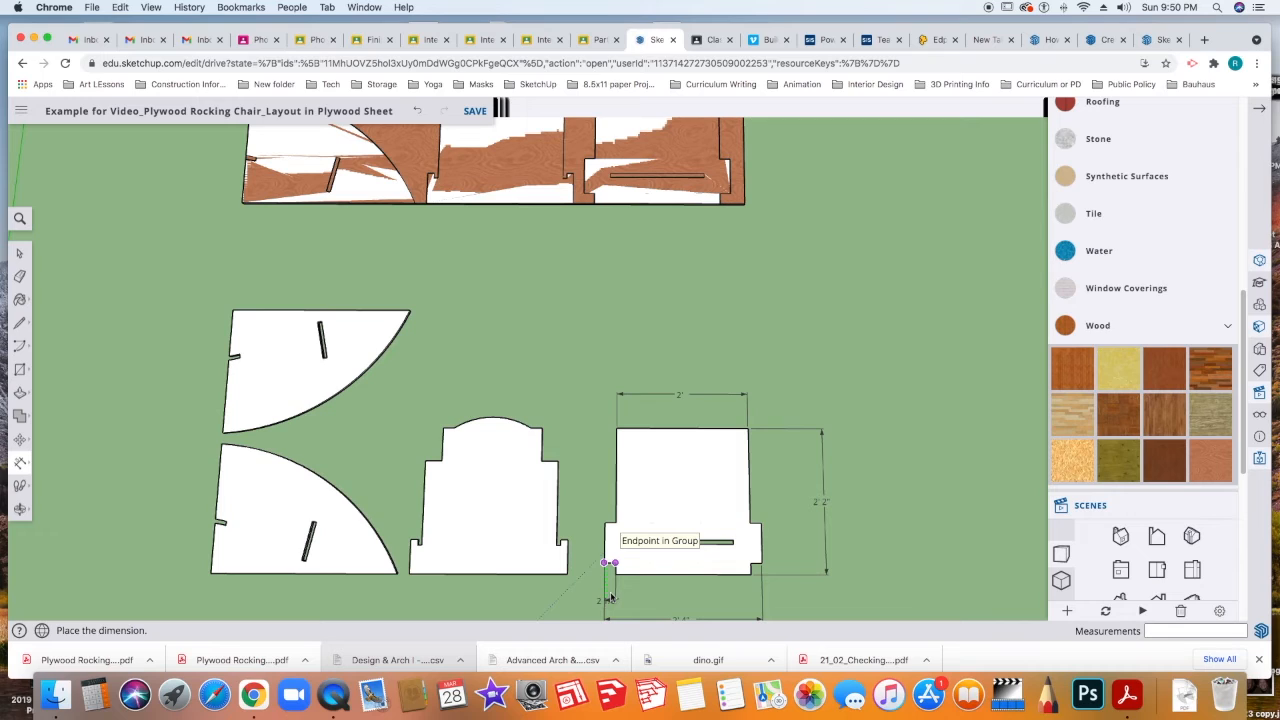
left_click(634, 584)
Dimension the slotted panel's lower edge between the notches, and the width of the notch on the outer side.
left_click(616, 574)
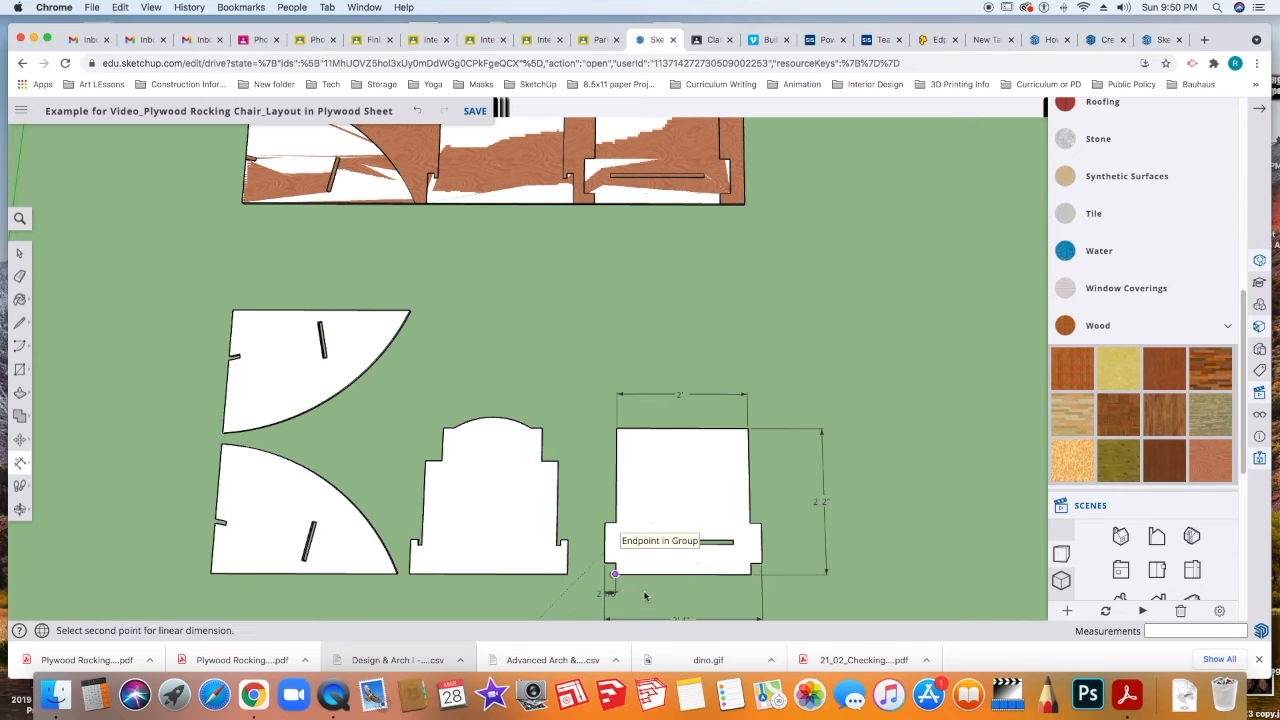
left_click(751, 576)
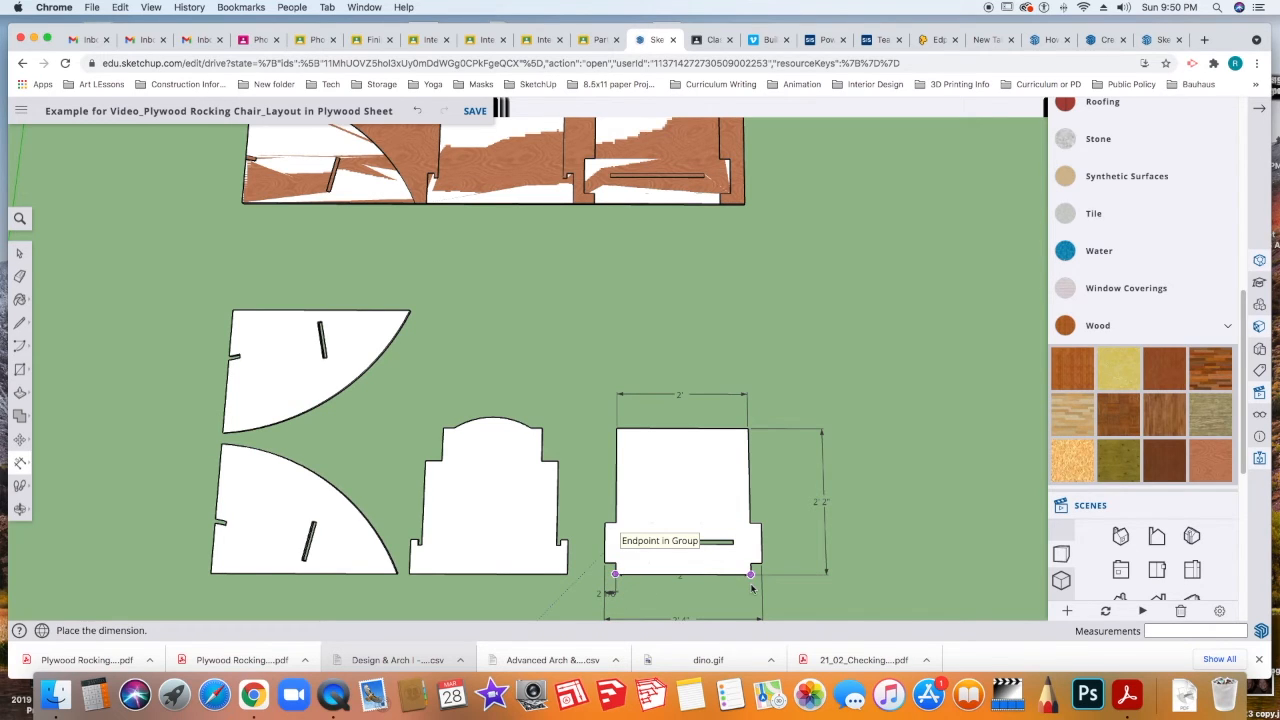
left_click(752, 600)
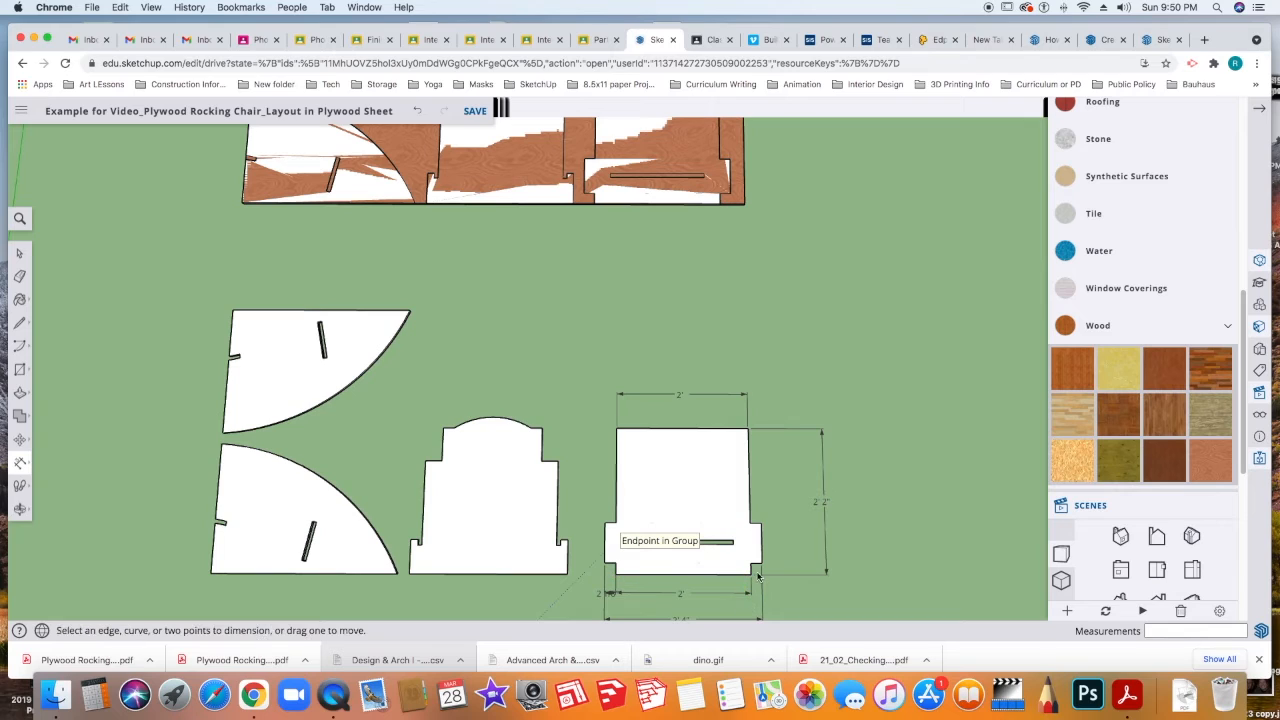
left_click(751, 564)
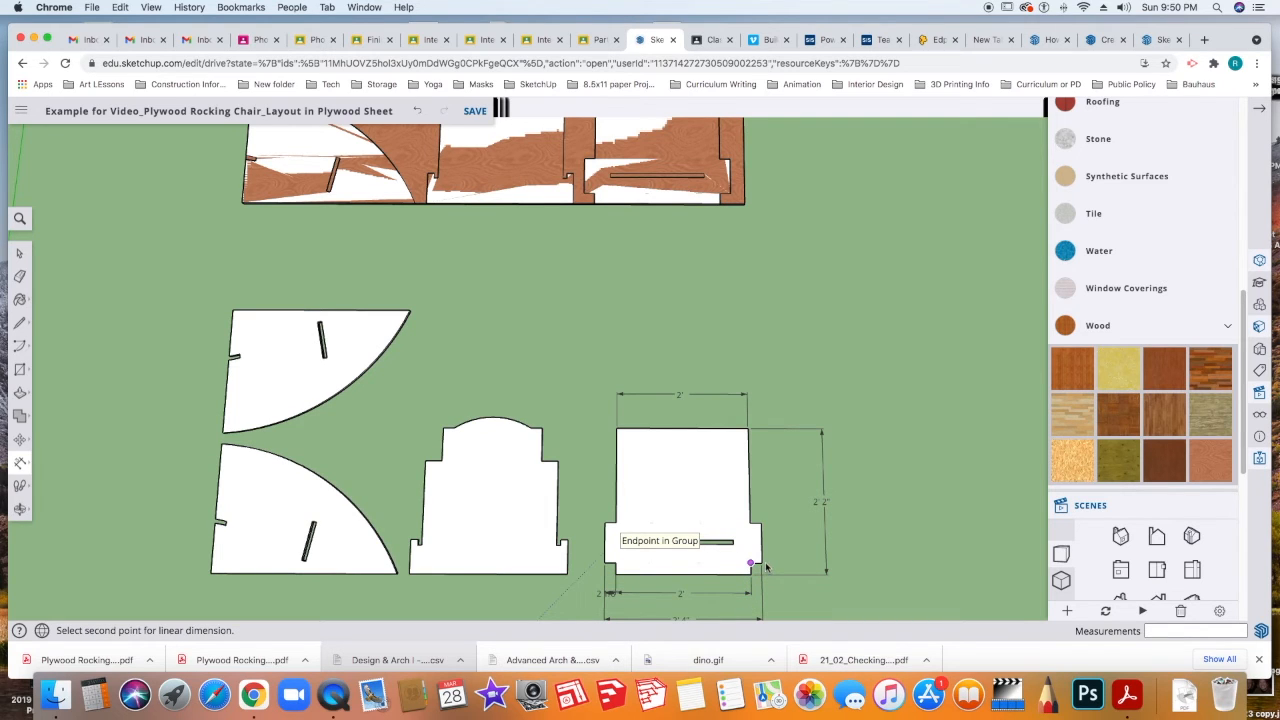
left_click(760, 575)
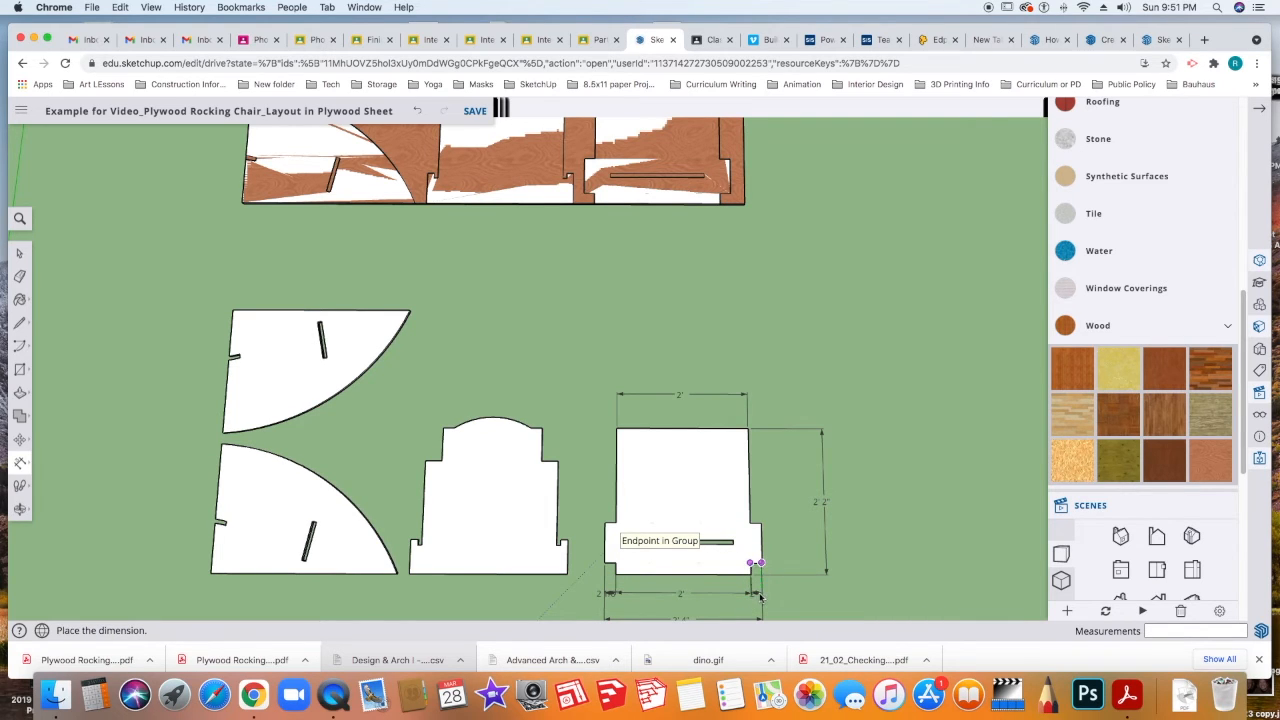
left_click(755, 598)
scroll(725, 597, "up", 3)
scroll(725, 600, "up", 4)
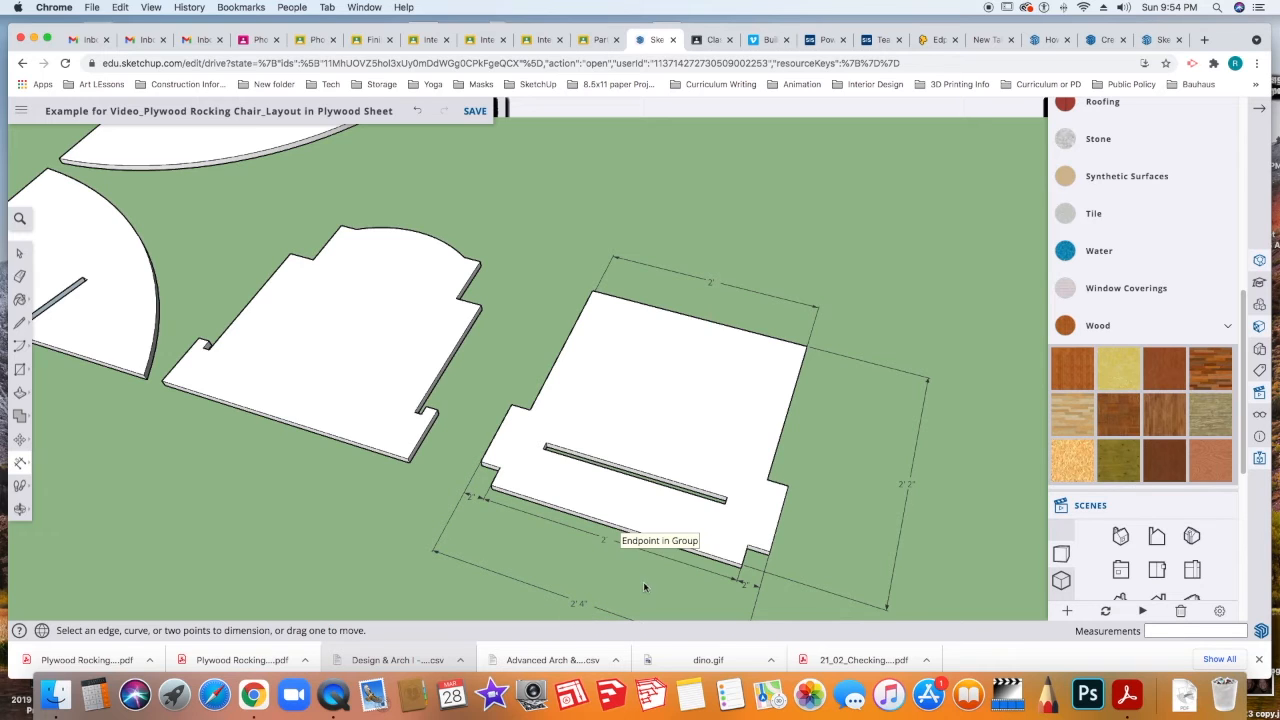
scroll(865, 335, "up", 3)
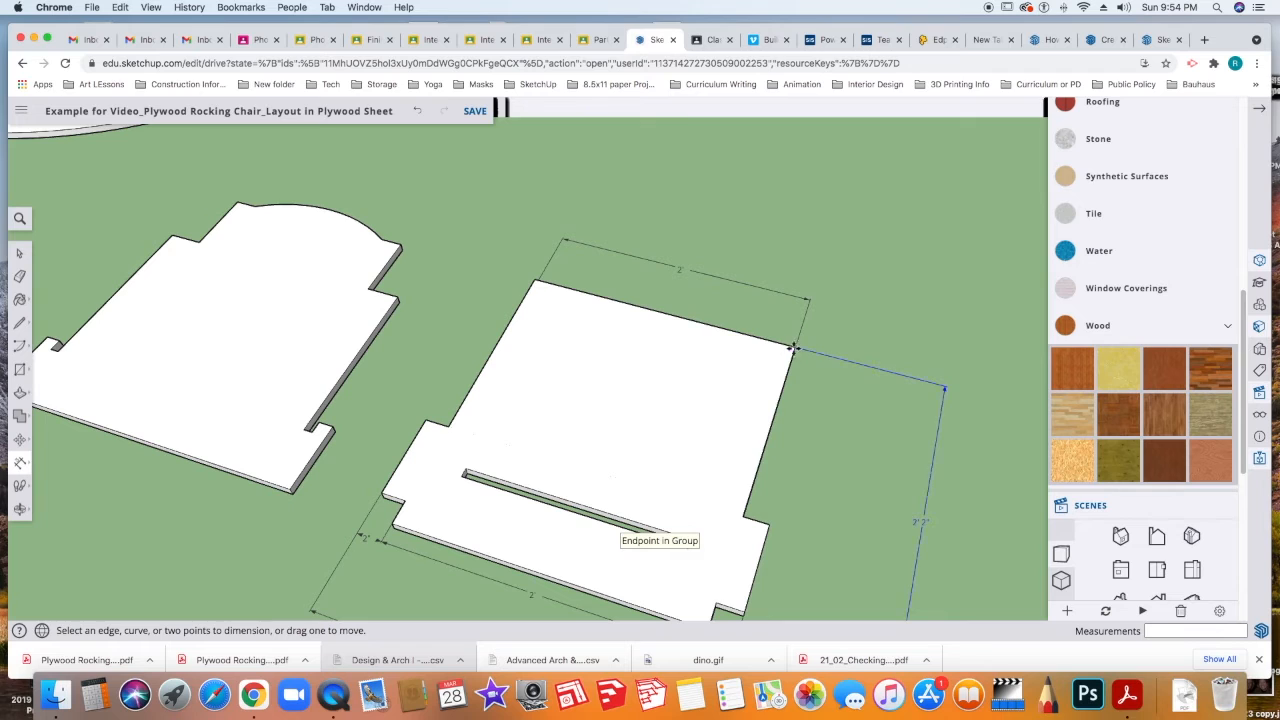
left_click_drag(794, 347, 794, 361)
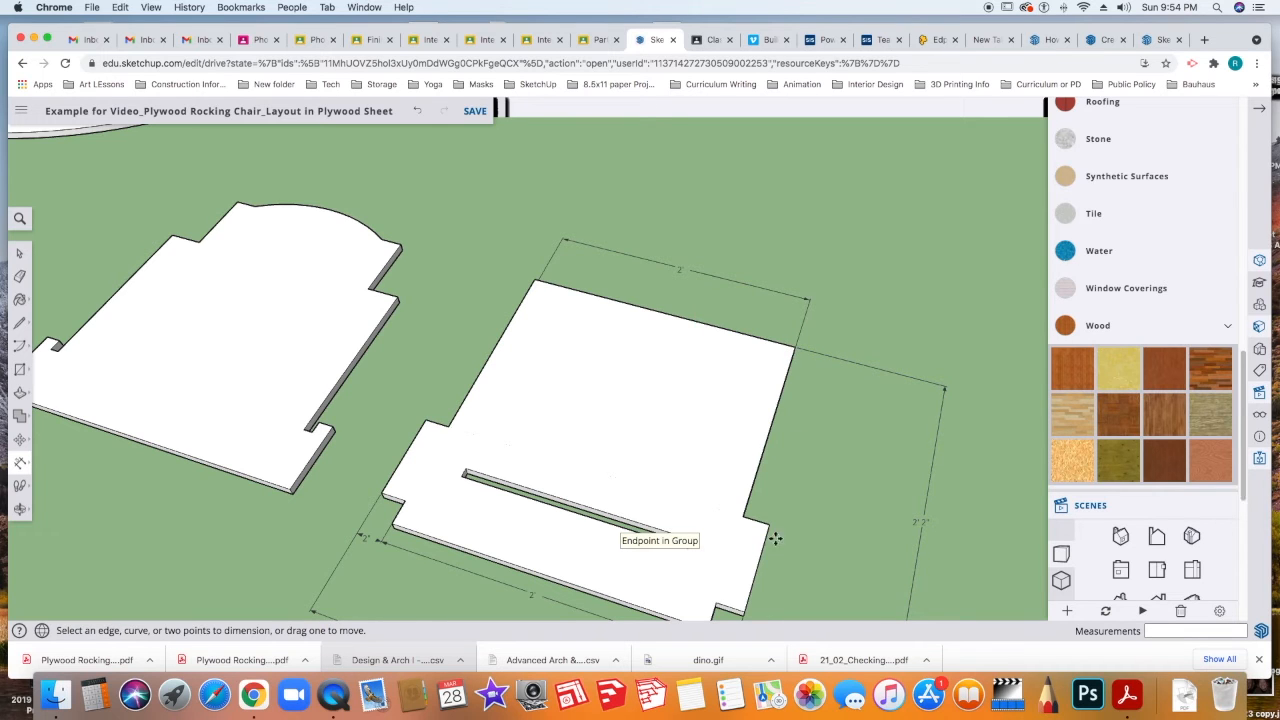
scroll(740, 520, "down", 1)
left_click(721, 591)
left_click(721, 607)
scroll(775, 572, "down", 3)
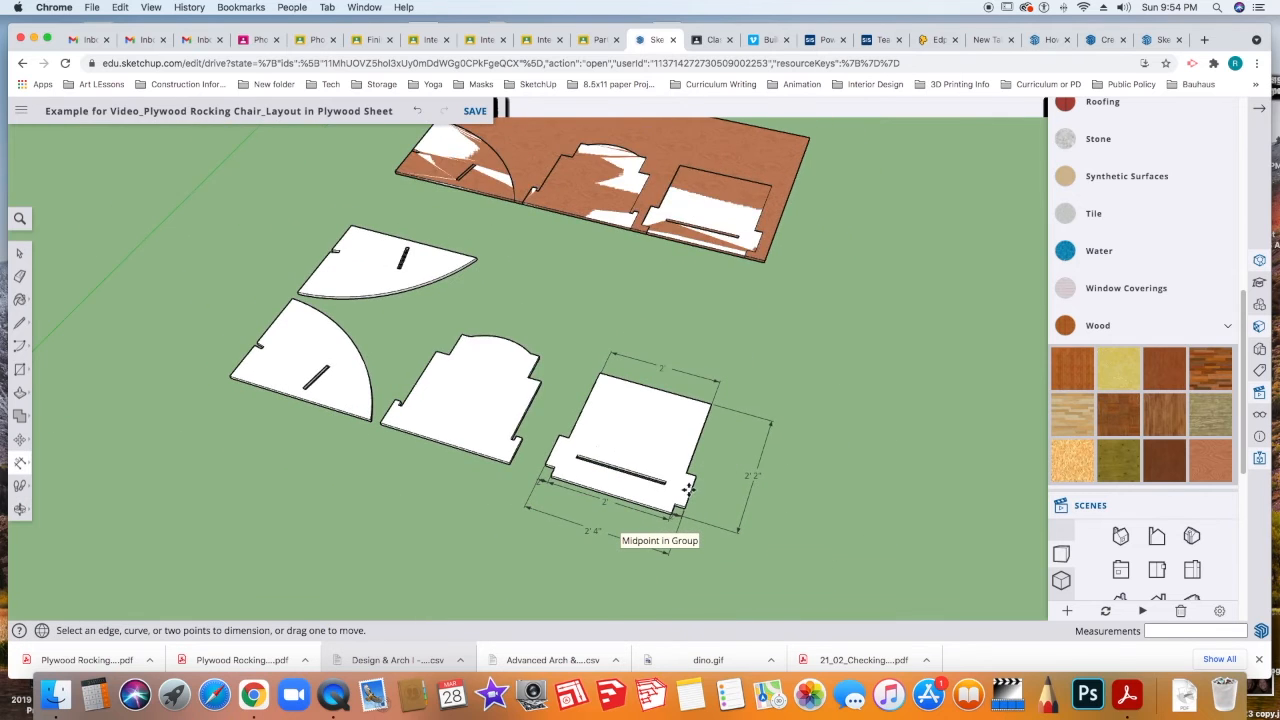
Dimension the depth of the slotted panel's outer corner notch and the height of the side projection above it.
scroll(650, 550, "up", 6)
scroll(639, 552, "down", 3)
left_click(602, 597)
left_click(614, 566)
left_click(681, 612)
left_click(686, 472)
left_click(649, 576)
left_click(722, 512)
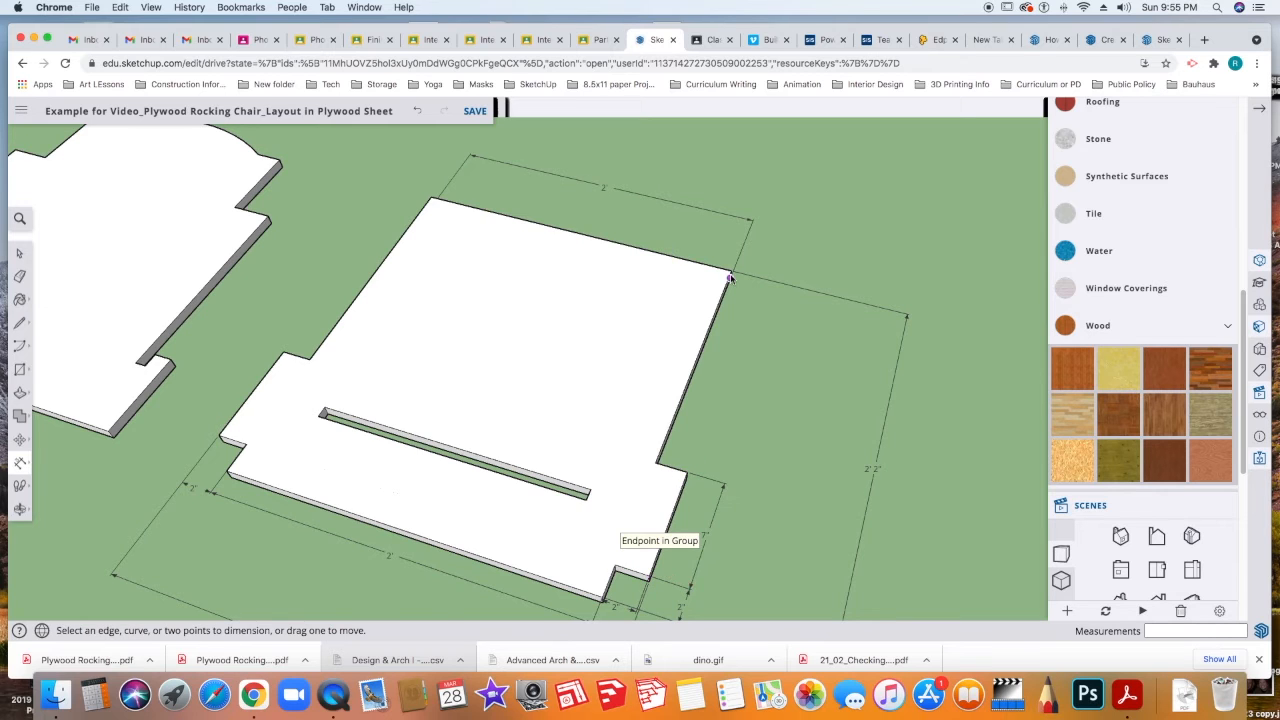
Dimension the slotted panel's outer side edge from the upper corner down to the side projection.
scroll(728, 270, "up", 1)
left_click(727, 269)
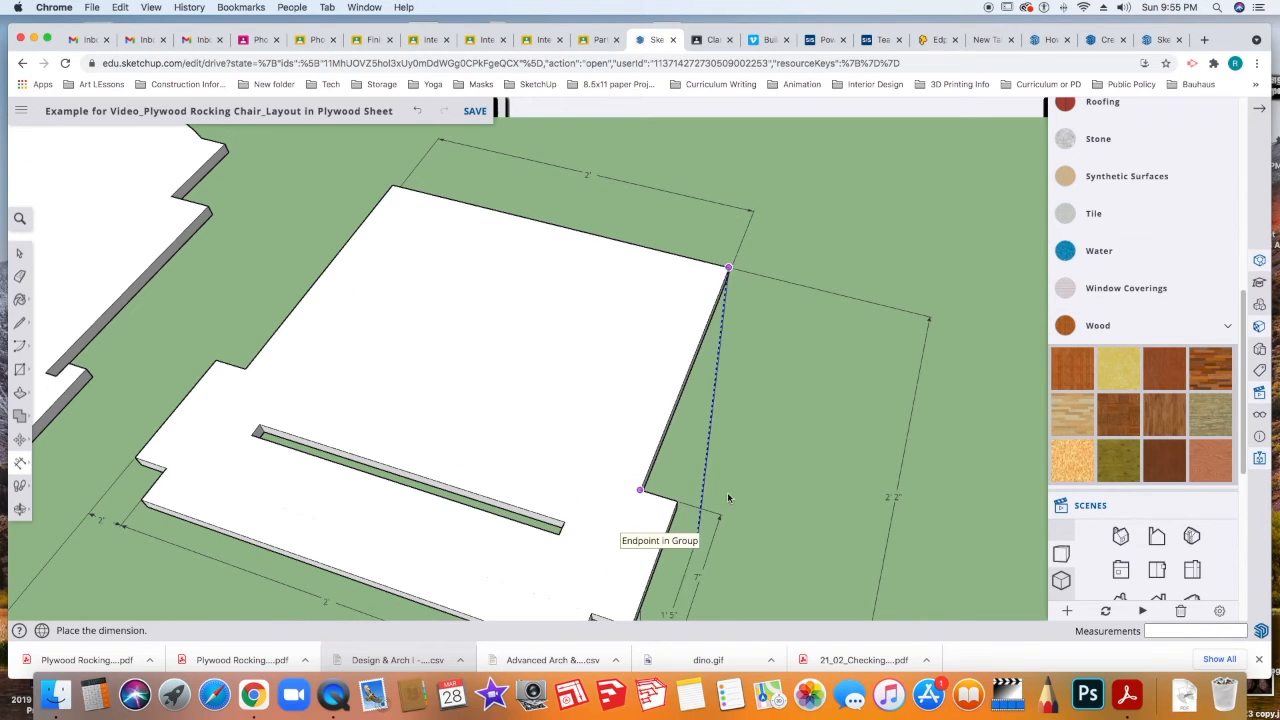
left_click(790, 311)
scroll(790, 404, "down", 3)
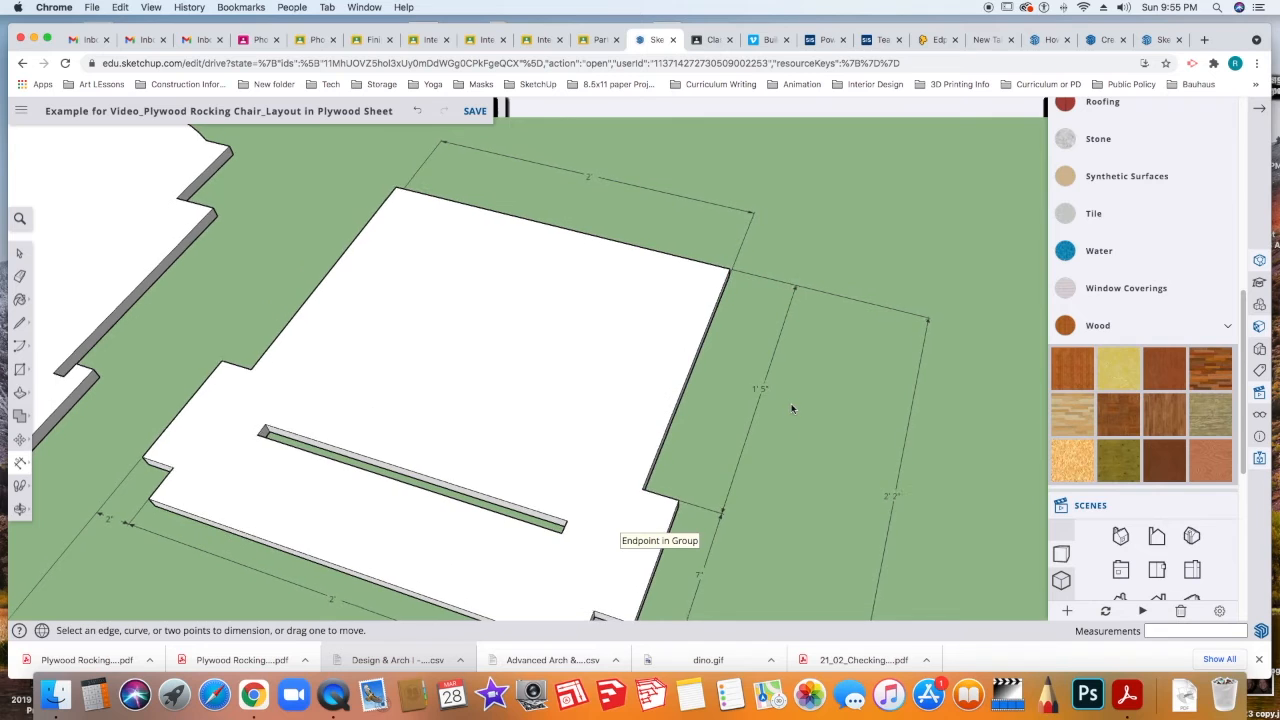
Create a guide line with the Tape Measure 1' in from the slotted panel's side edge, along its centre.
scroll(797, 417, "down", 2)
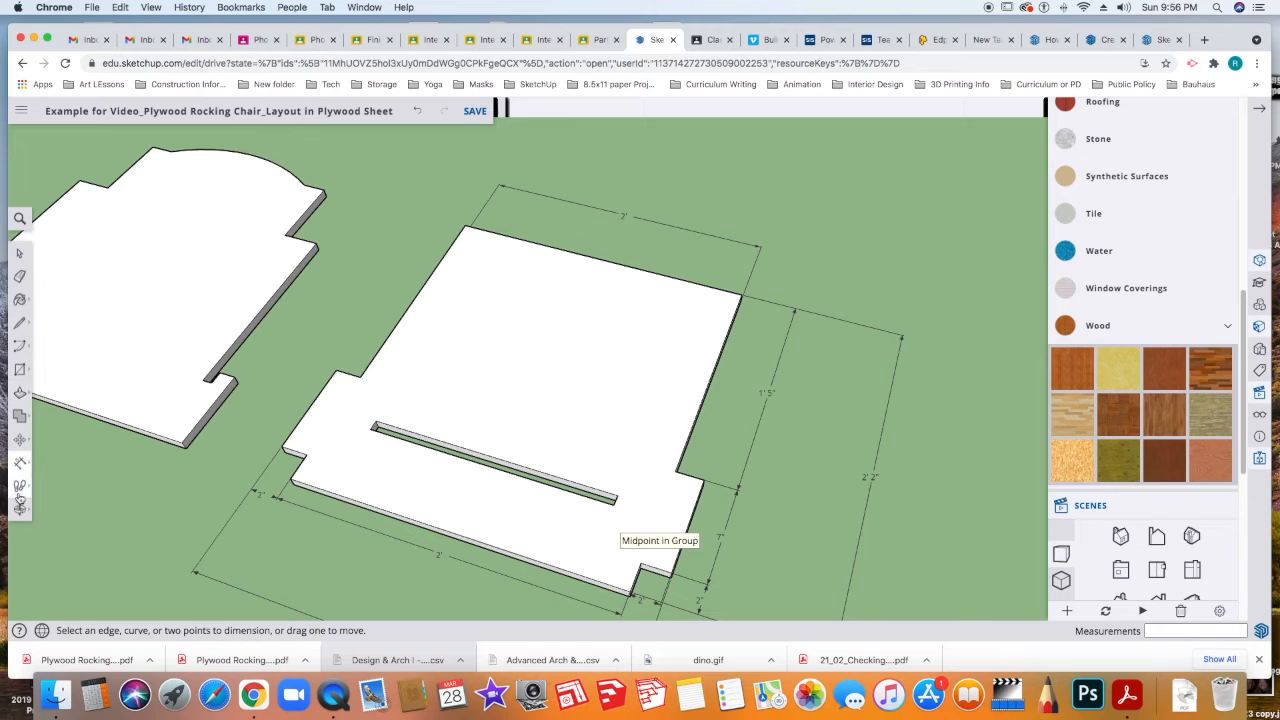
left_click(20, 462)
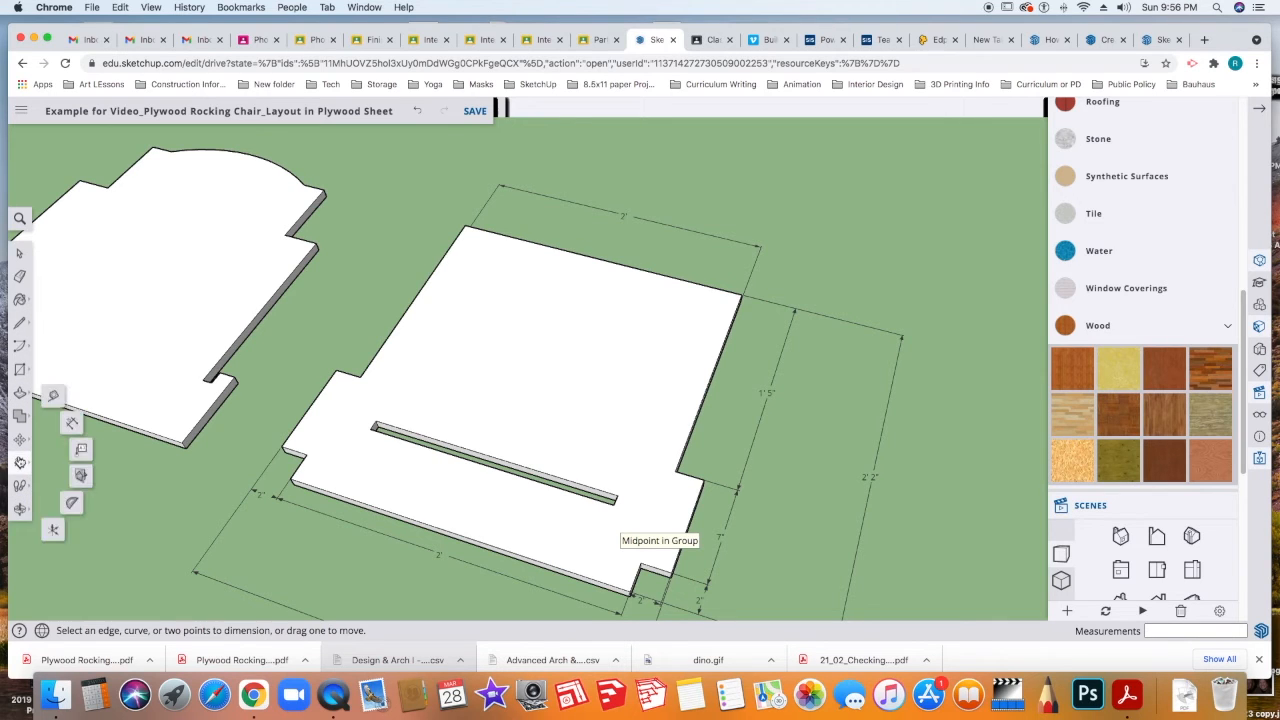
left_click(55, 397)
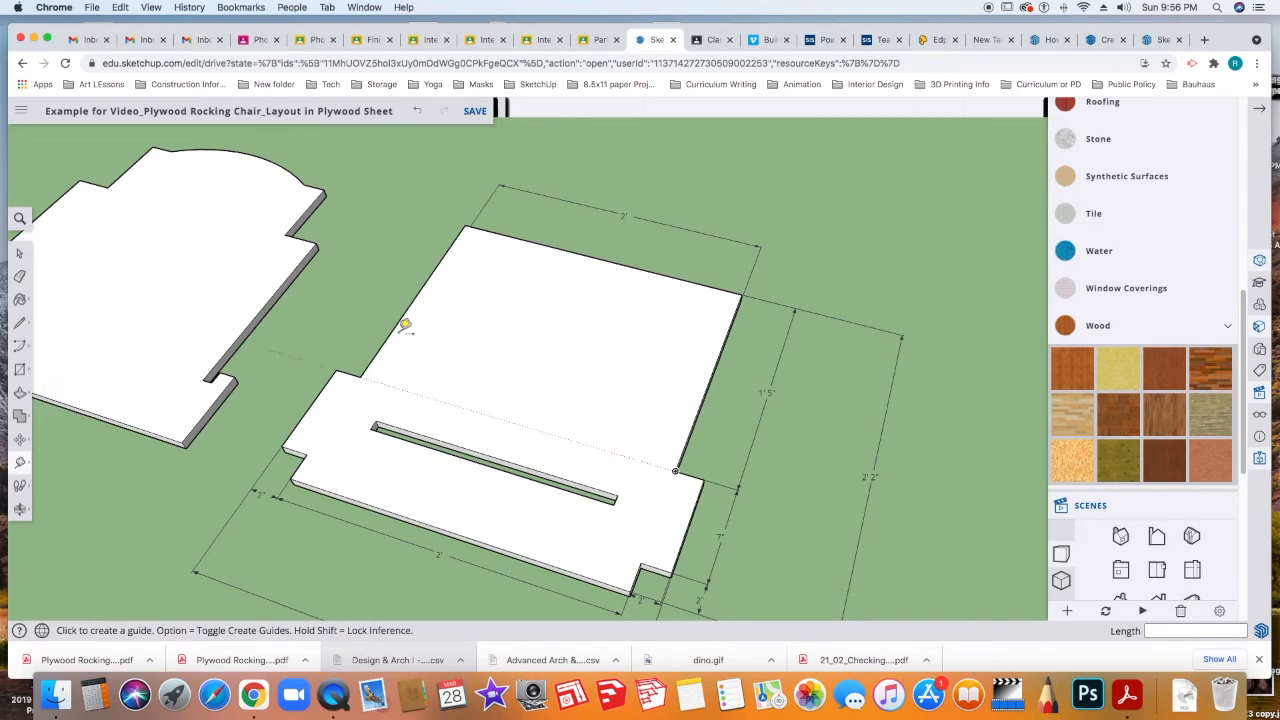
left_click(416, 295)
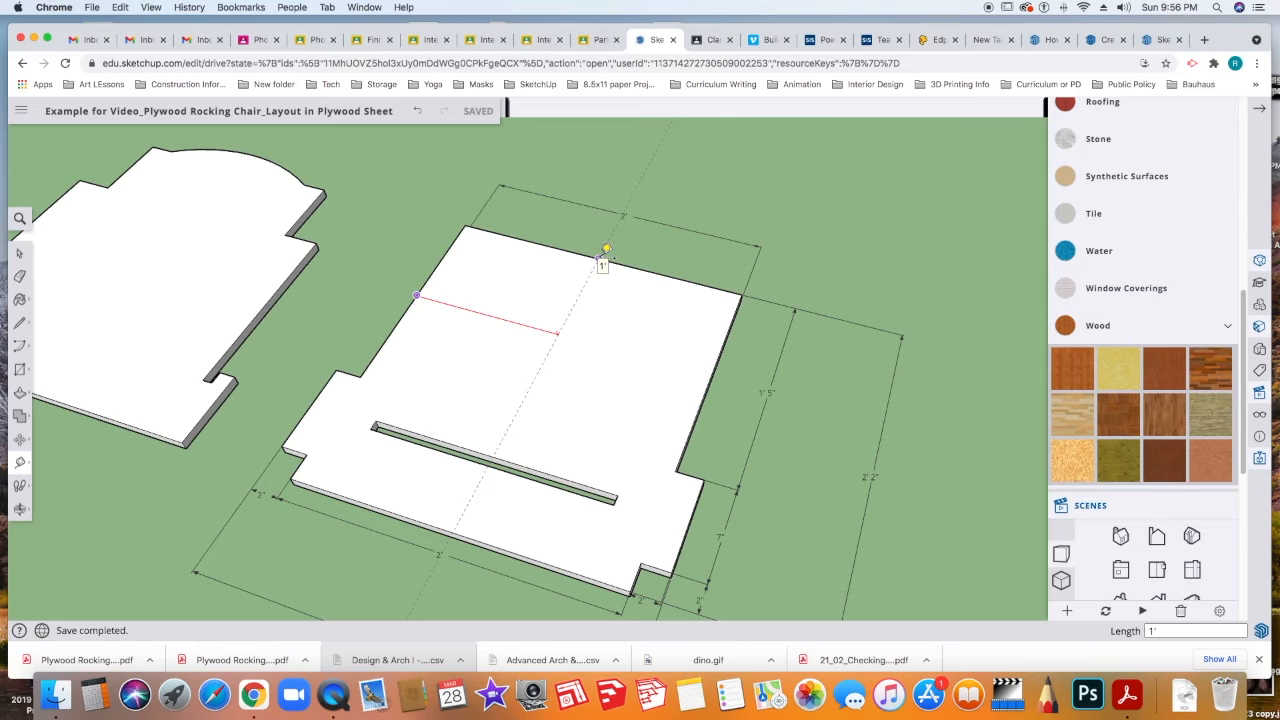
left_click(599, 257)
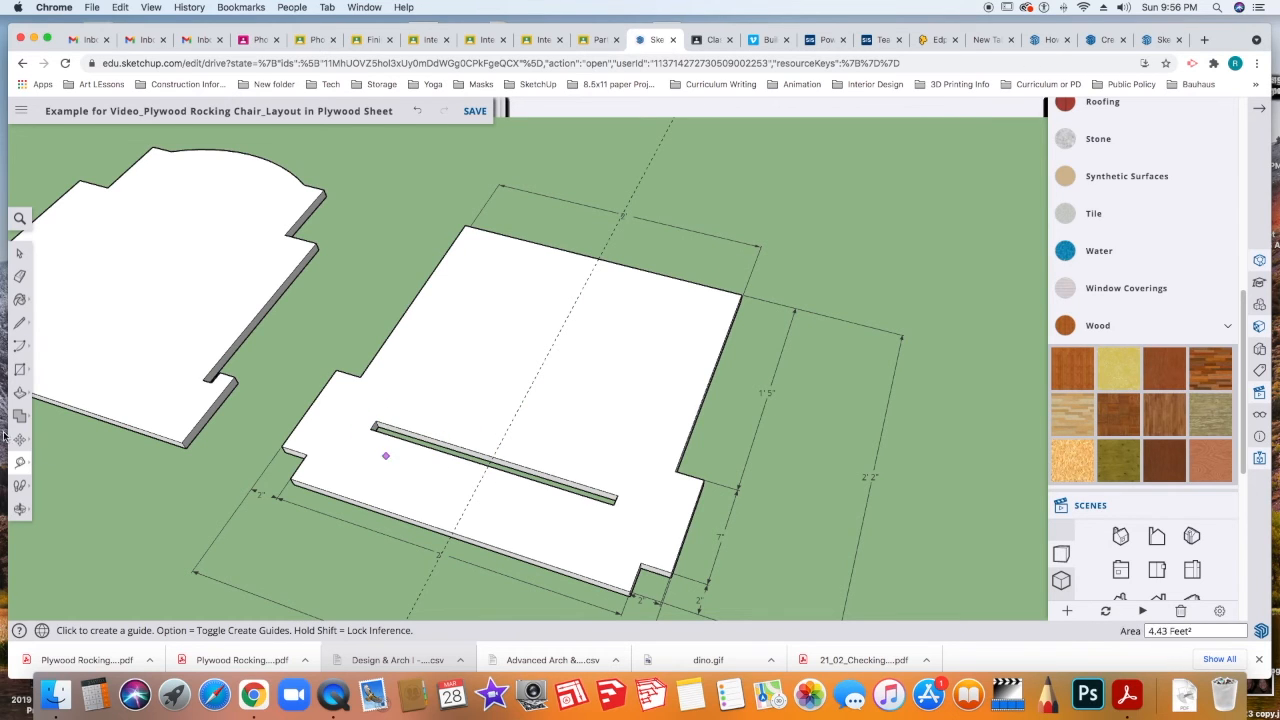
Dimension the length and the width of the slot in the slotted panel.
left_click(20, 465)
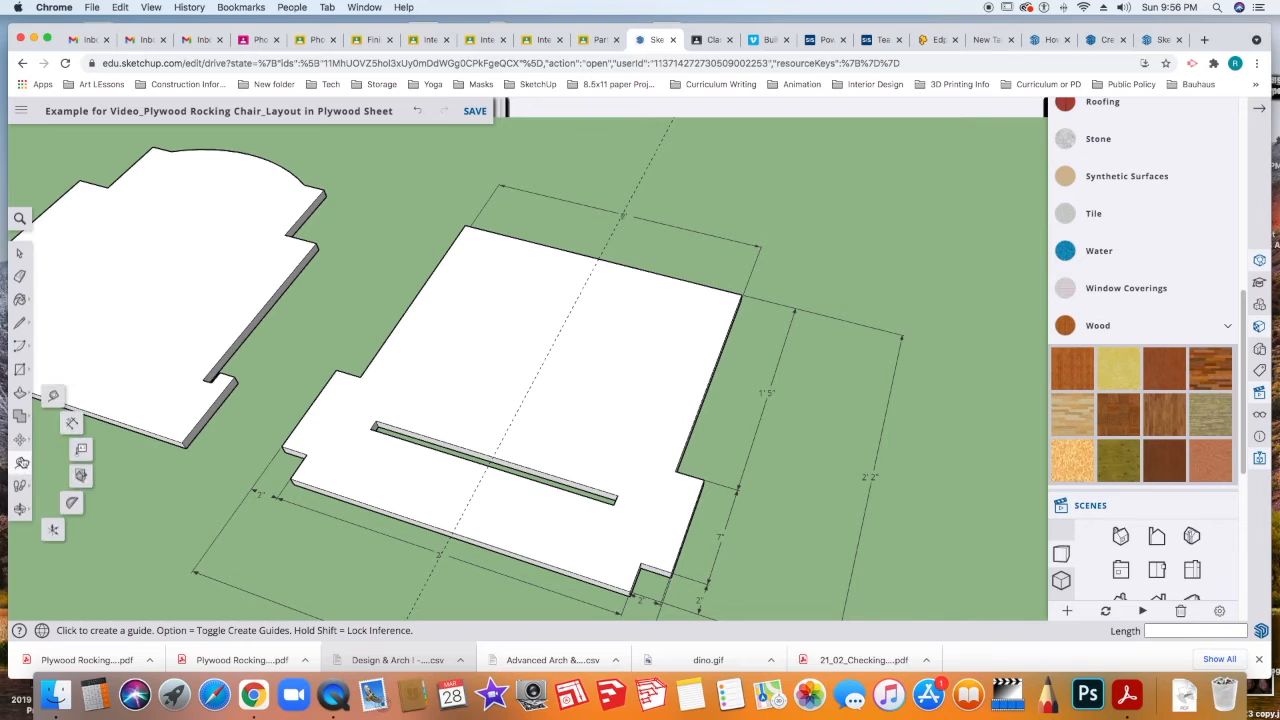
left_click(73, 424)
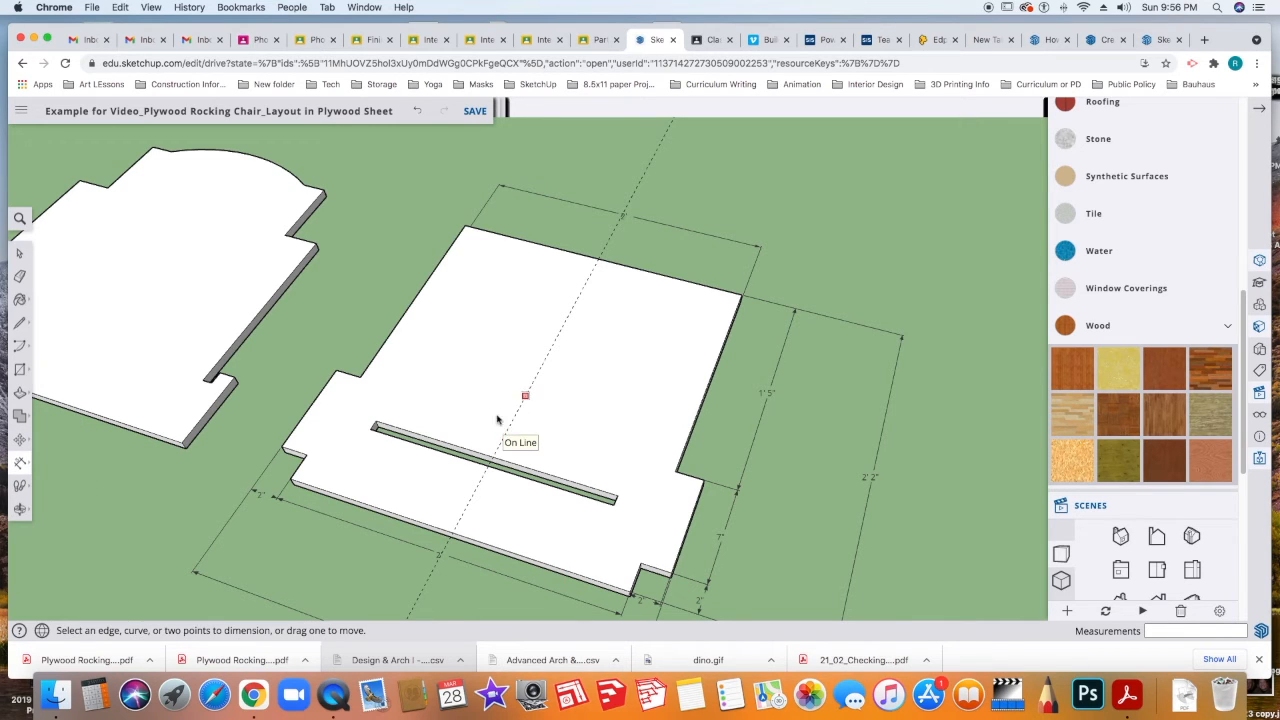
left_click(371, 429)
left_click(613, 505)
left_click(590, 532)
left_click(617, 497)
left_click(613, 505)
left_click(638, 508)
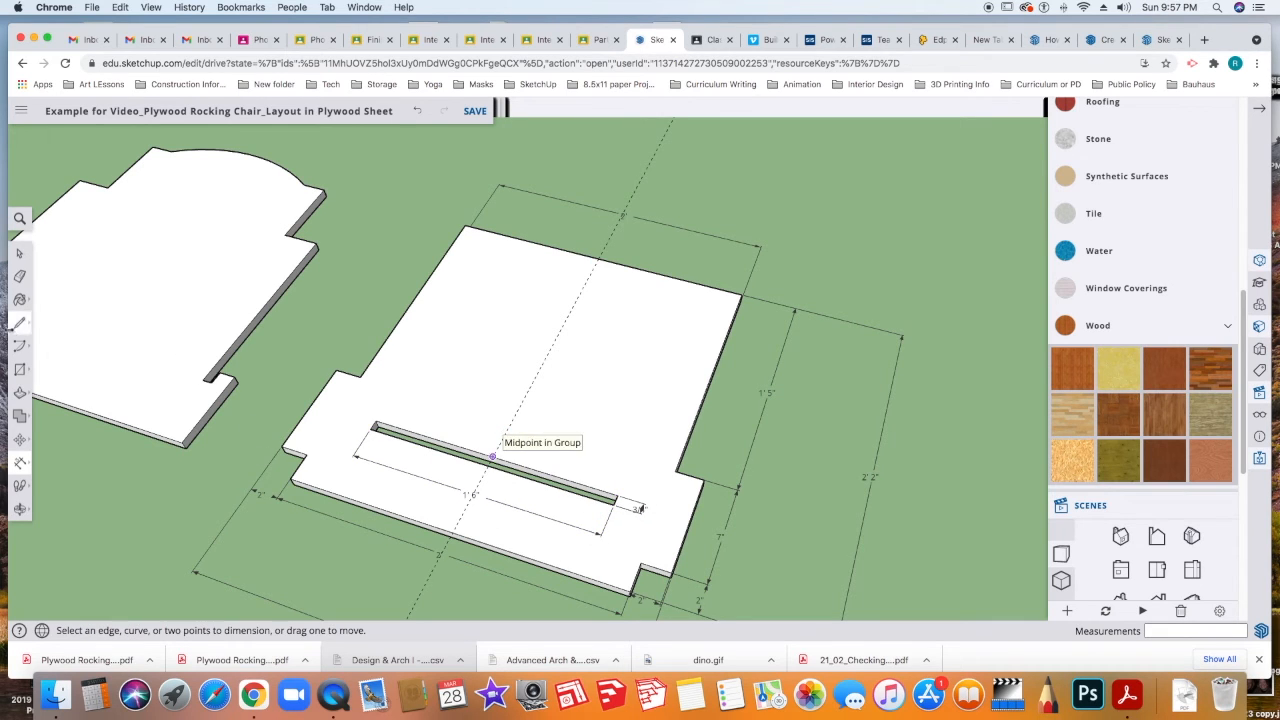
Dimension the distance from the end of the slotted panel's slot to the slot's midpoint on the centre guide.
left_click(617, 497)
left_click(494, 461)
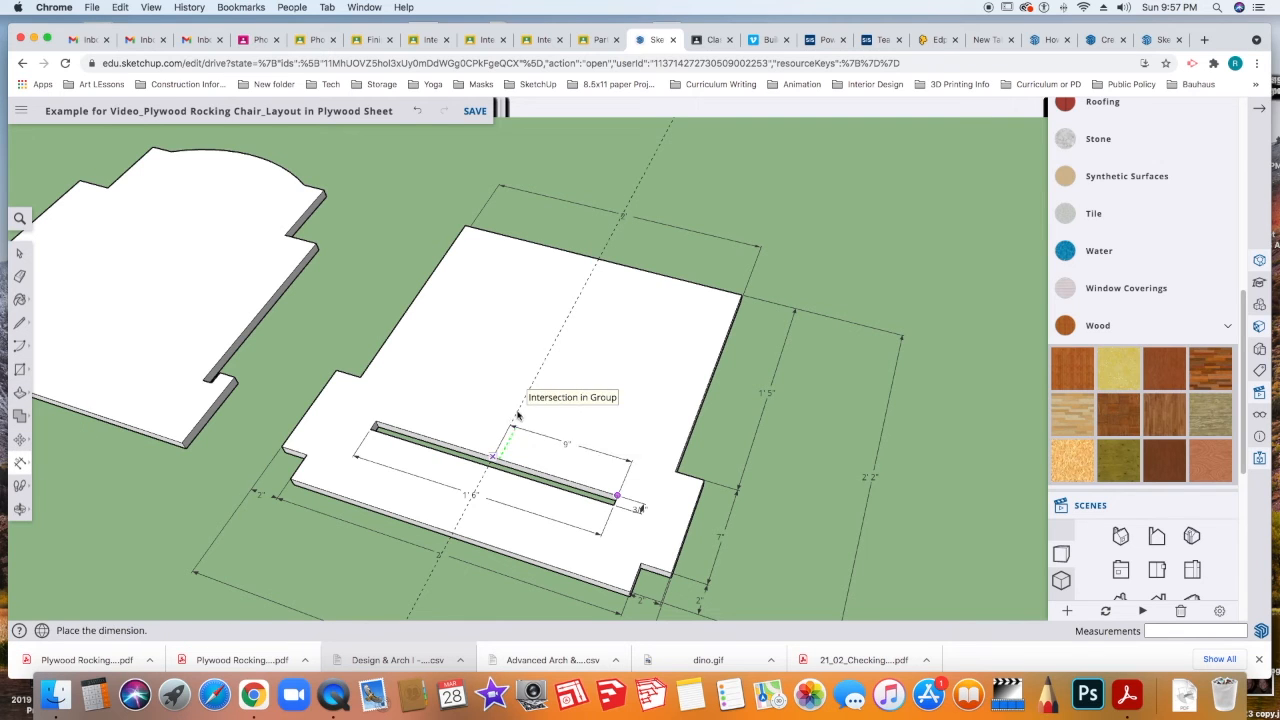
left_click(640, 464)
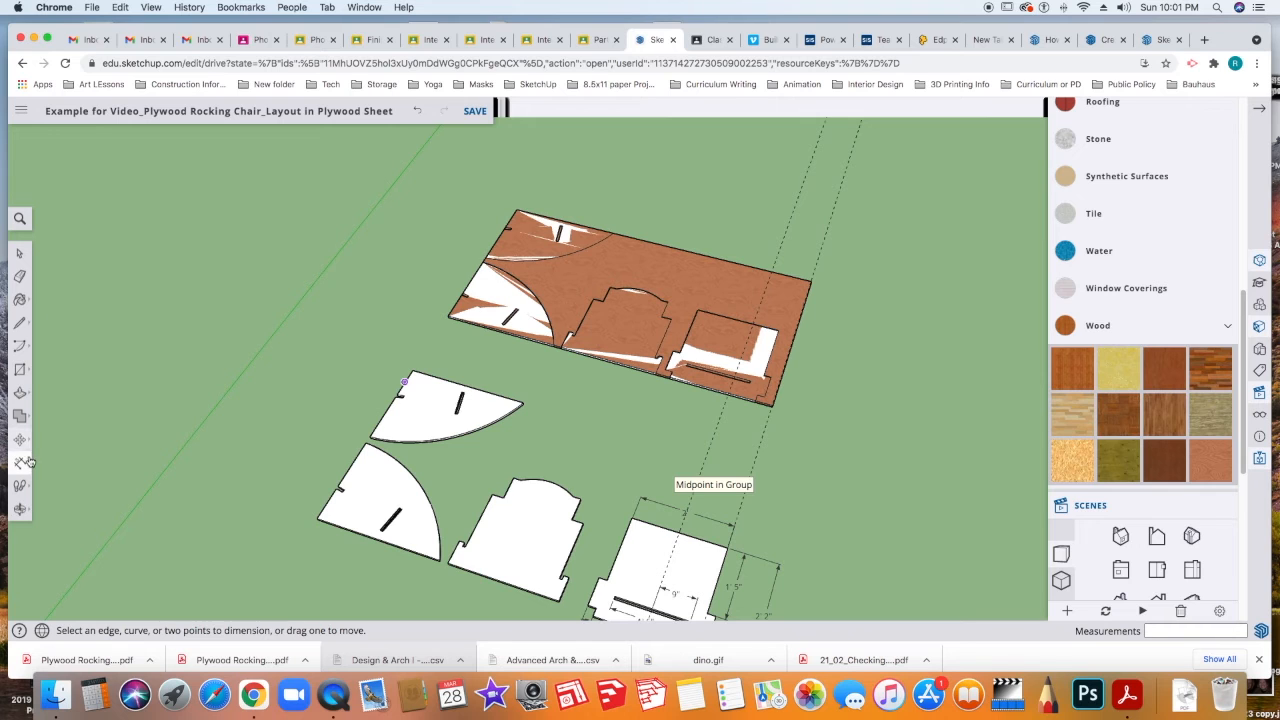
Dimension the upper curved side piece's two straight outer edges.
left_click(412, 370)
left_click(523, 402)
left_click(526, 393)
left_click(370, 436)
left_click(412, 370)
left_click(356, 404)
Dimension the width of the outer upper corner notch on the curved-top panel, opposite the already dimensioned notch.
scroll(473, 542, "up", 4)
left_click(688, 456)
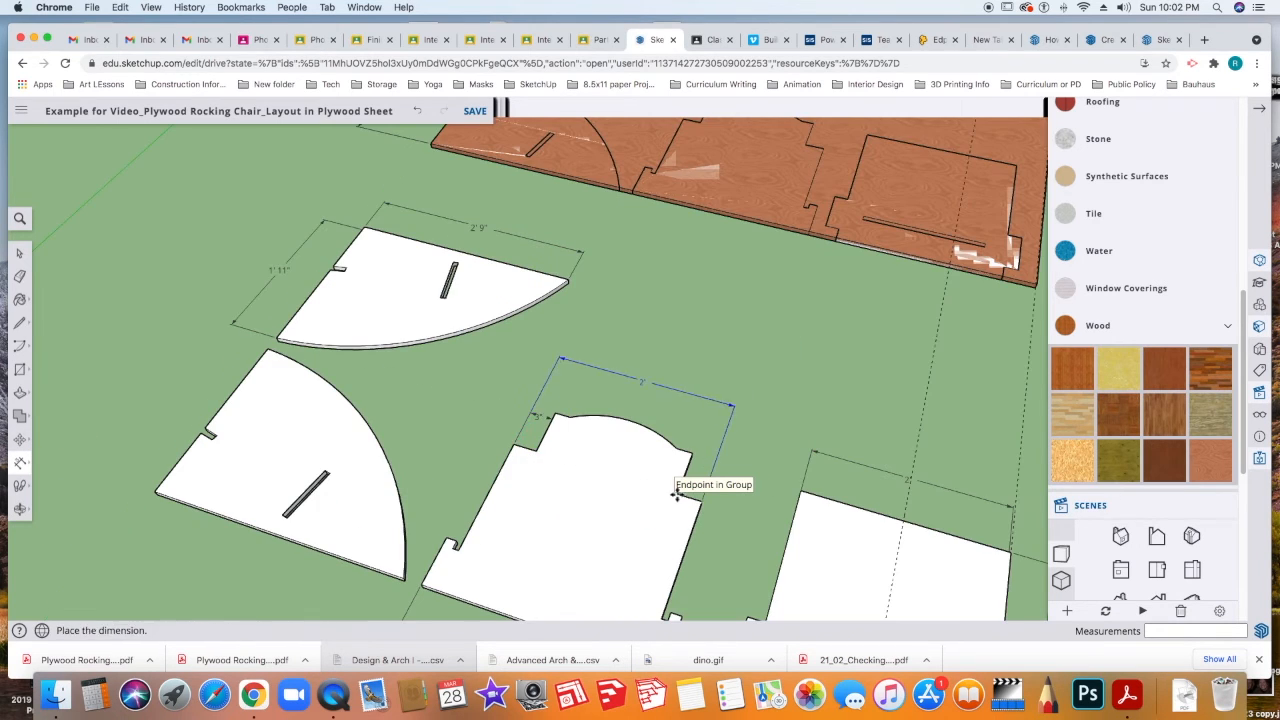
left_click(700, 462)
Dimension the short flat edges on both sides of the curved-top panel's arc and the arc's end-to-end width.
left_click(562, 414)
left_click(592, 383)
left_click(684, 450)
left_click(700, 416)
left_click(676, 448)
left_click(570, 417)
left_click(633, 399)
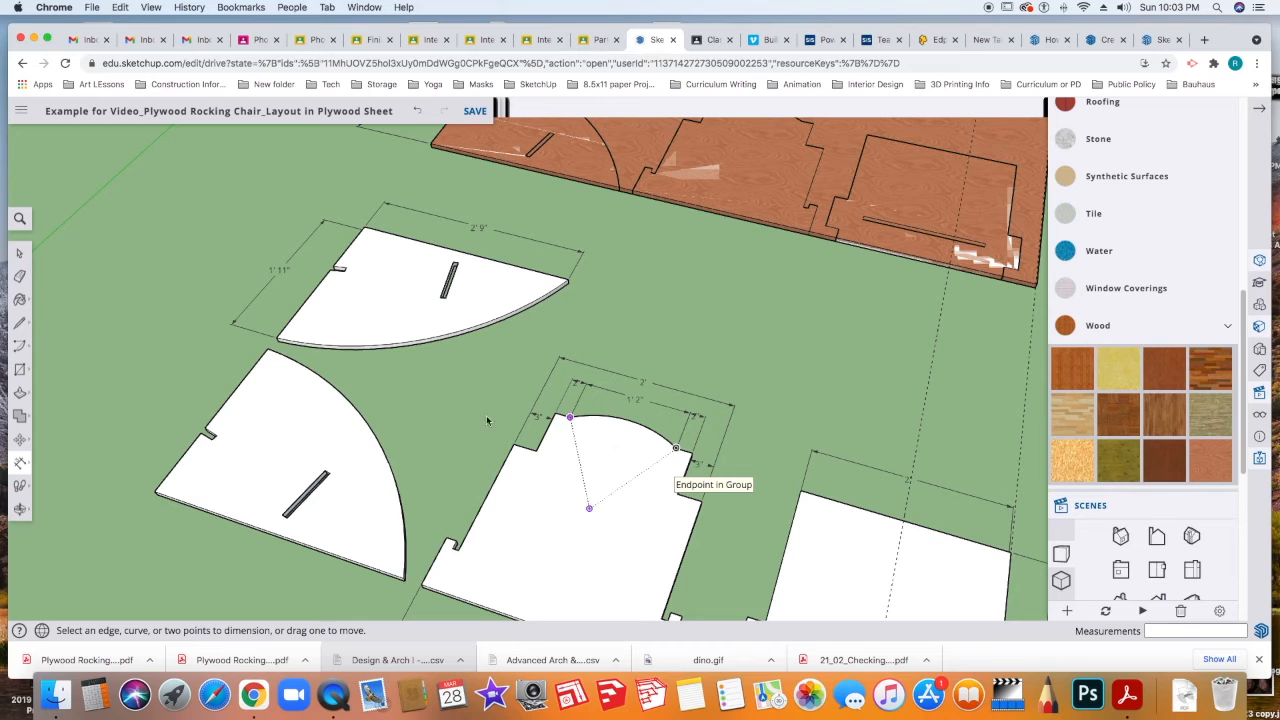
Open the curved-top panel's group and inspect its top arc's radius in Entity Info.
key("space")
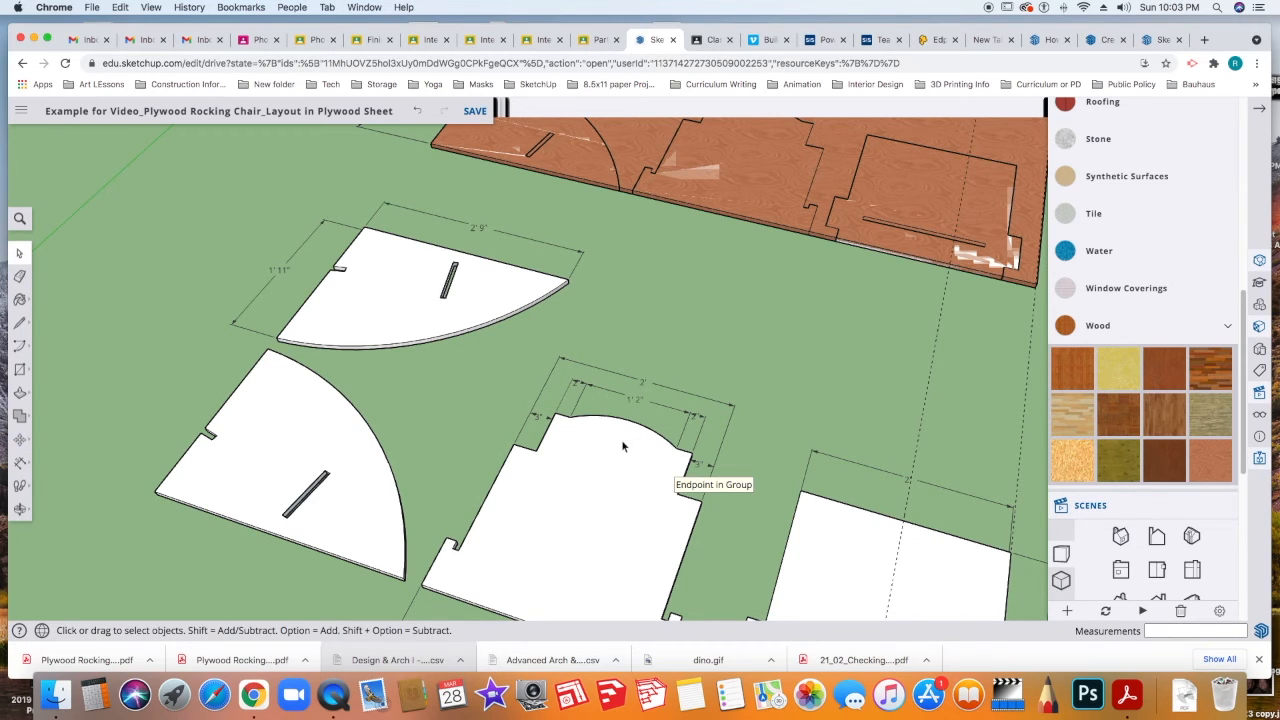
double_click(622, 437)
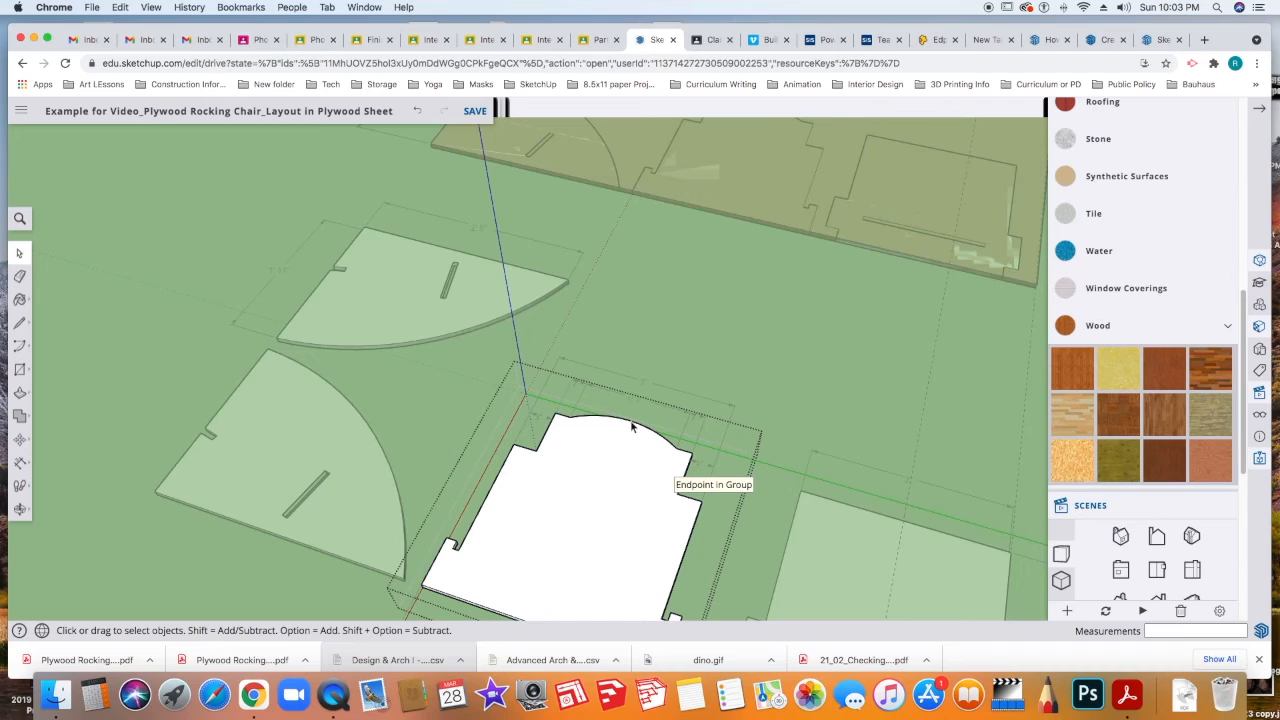
left_click(631, 427)
left_click(1261, 261)
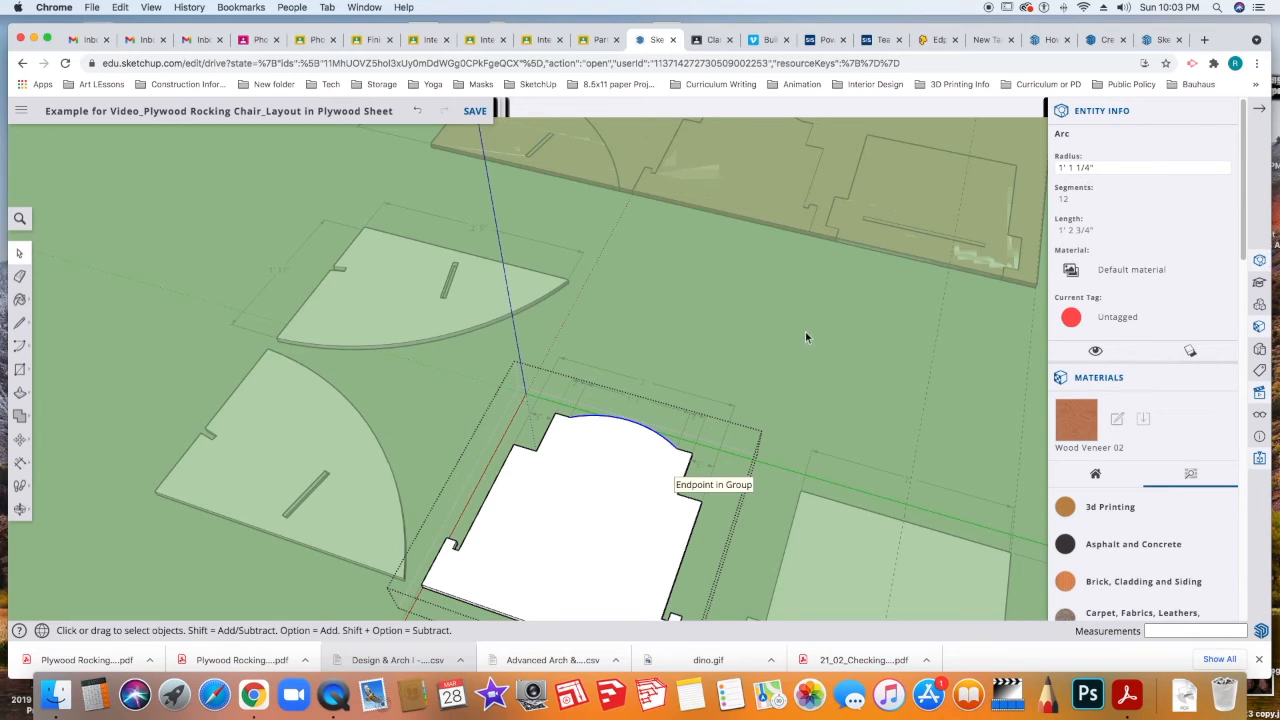
left_click(757, 334)
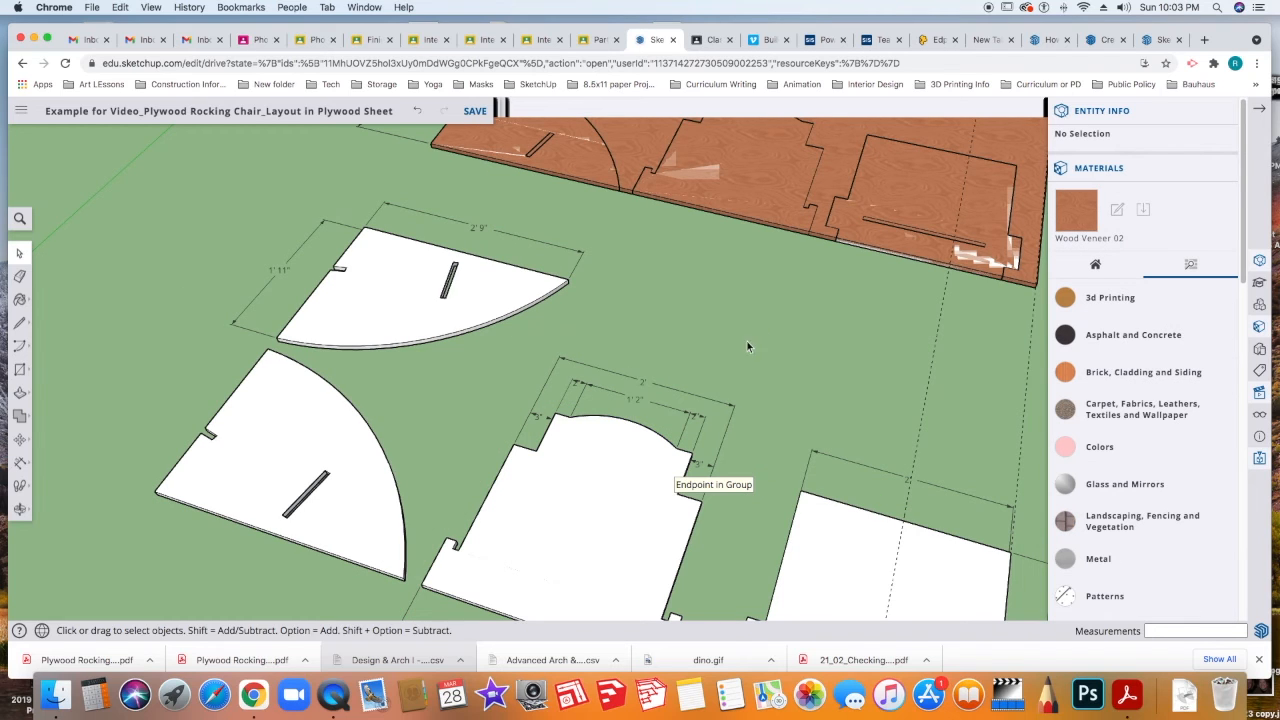
Add a leader text reading R 1' 1 1/4" to the top arc of the curved-top panel.
left_click(20, 466)
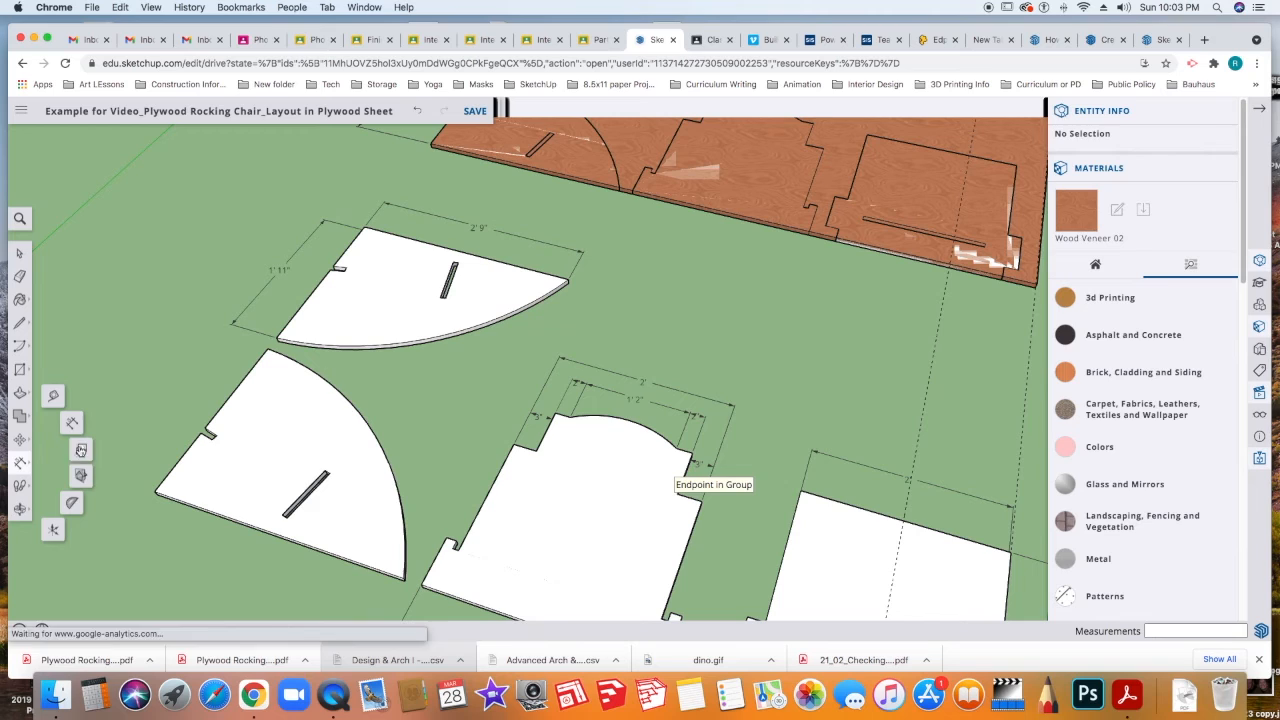
left_click(81, 452)
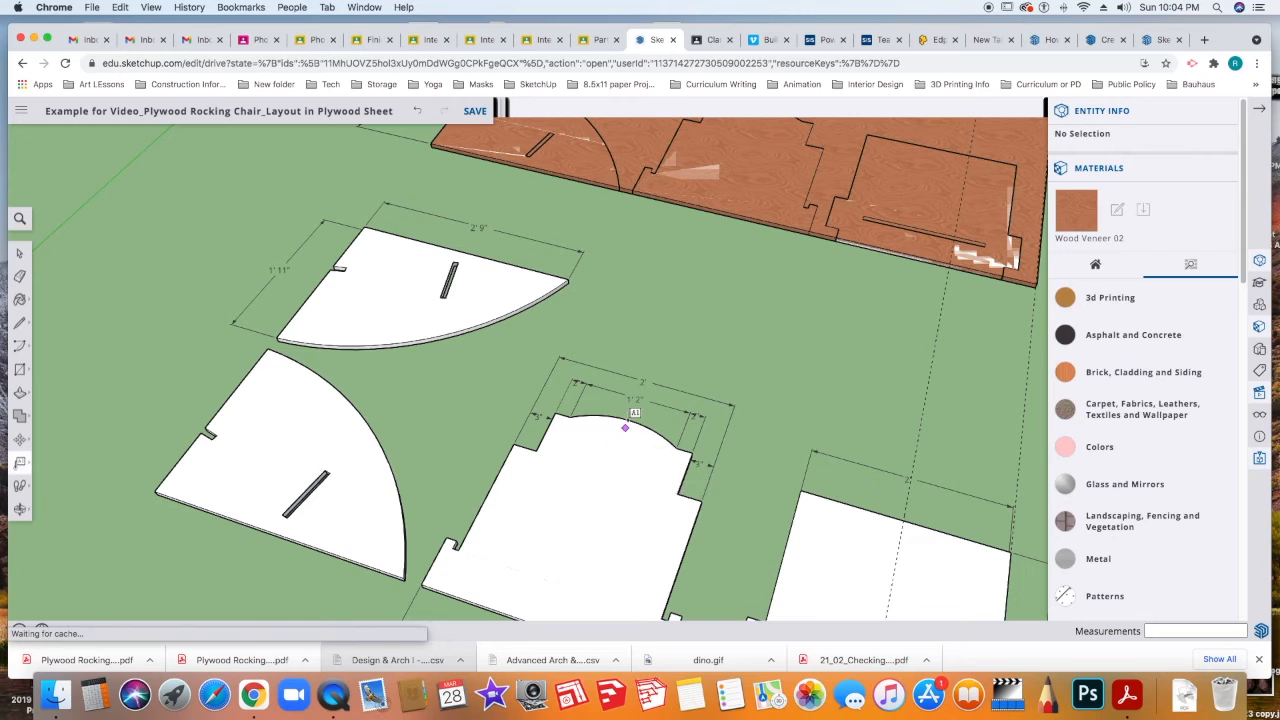
left_click(627, 421)
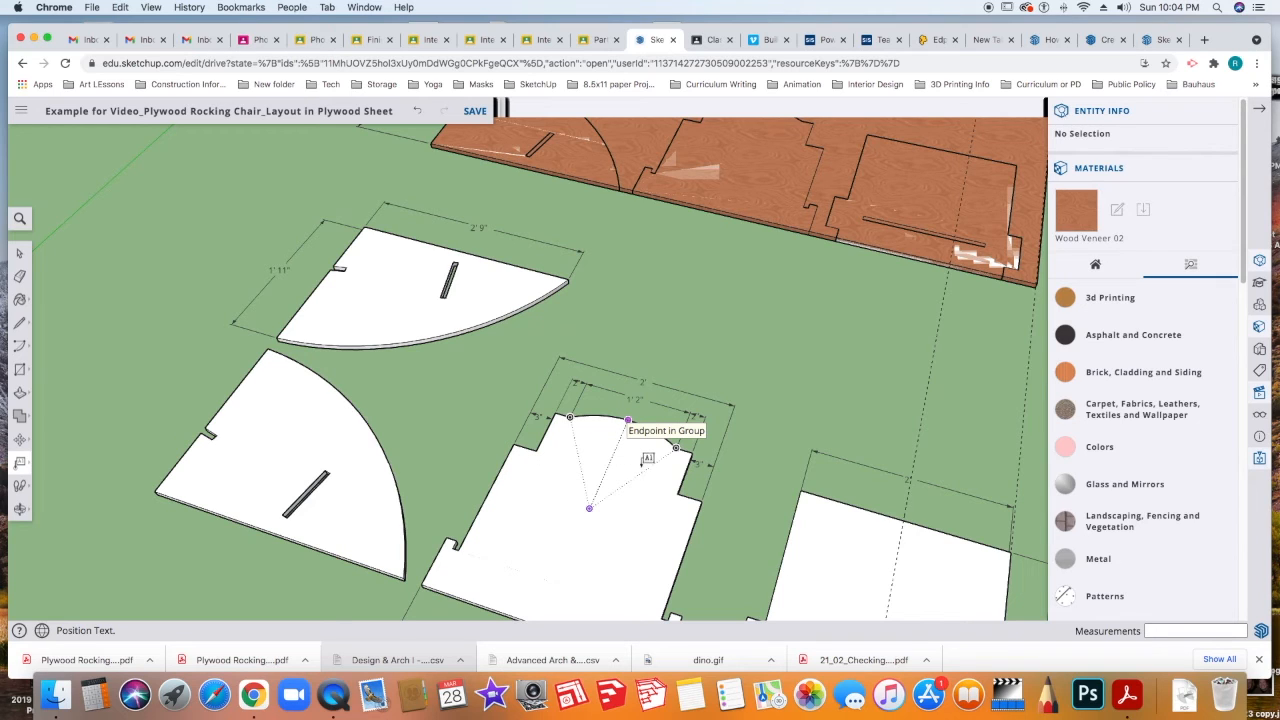
left_click(617, 421)
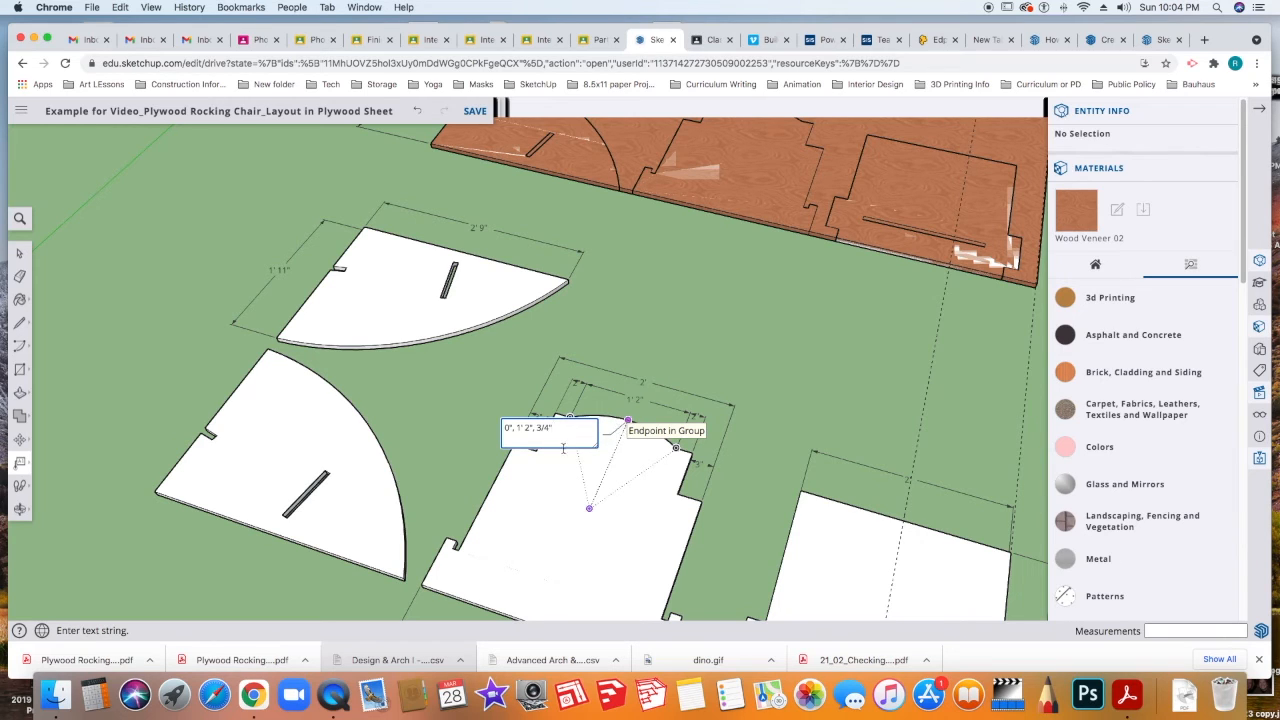
left_click_drag(559, 432, 494, 409)
type("1")
key("Return")
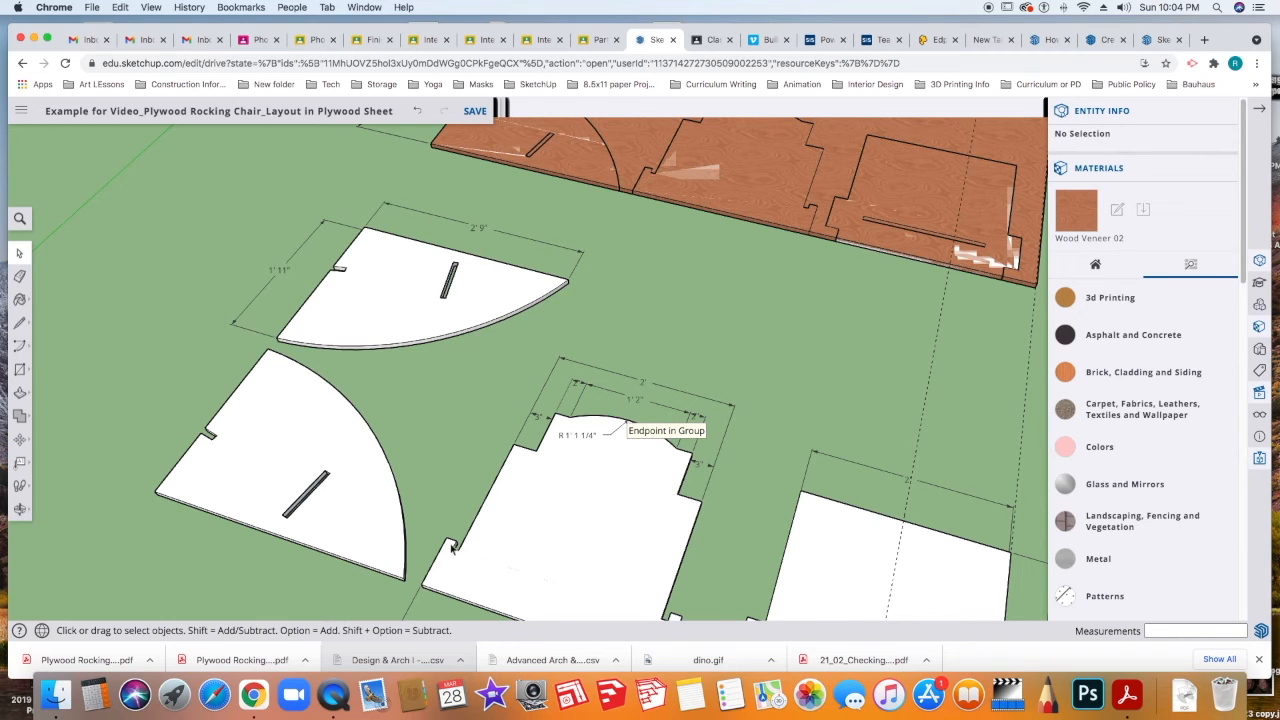
Dimension the widths of the small side notch and of the tab beside it at the curved-top panel's lower corner.
scroll(461, 560, "up", 2)
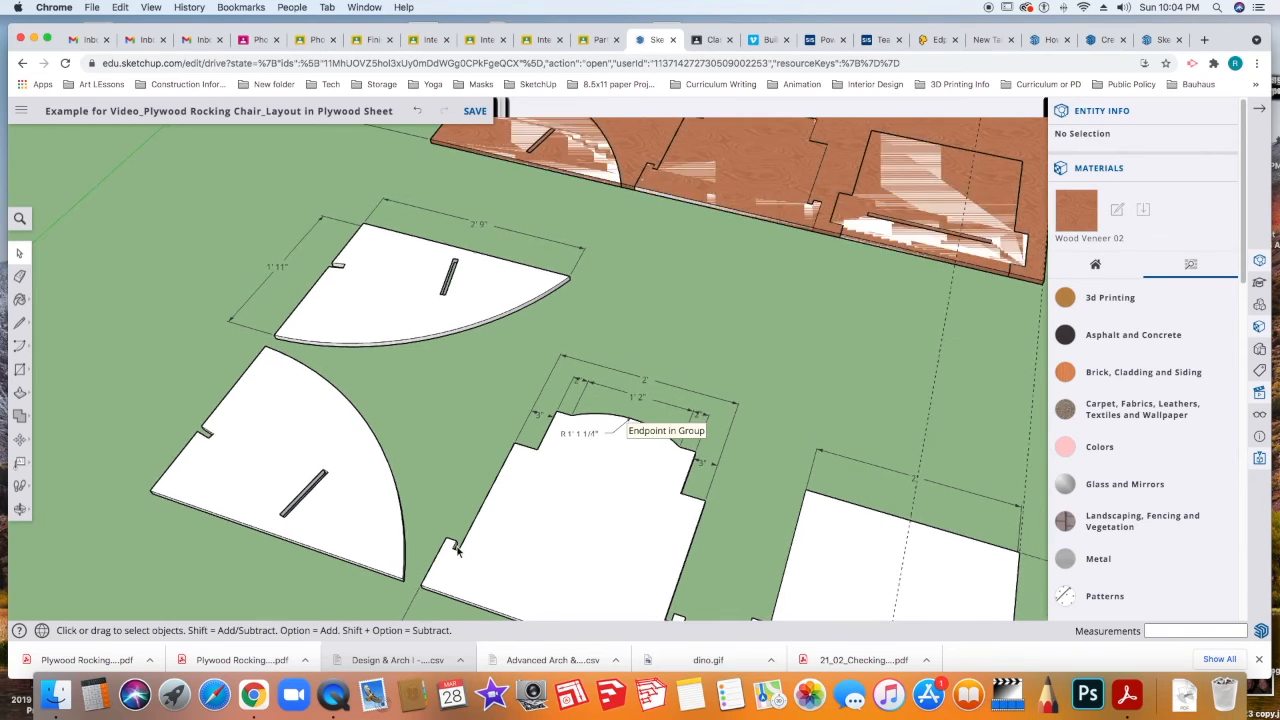
scroll(456, 552, "down", 4)
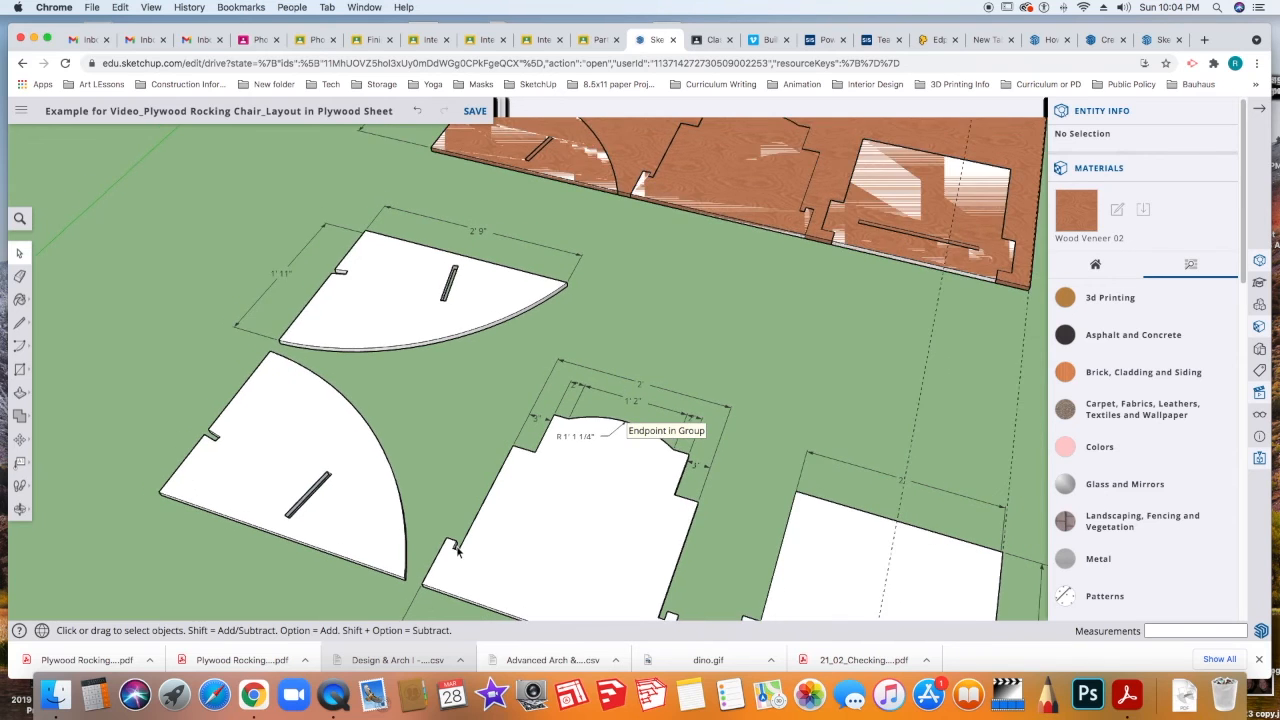
scroll(455, 560, "up", 4)
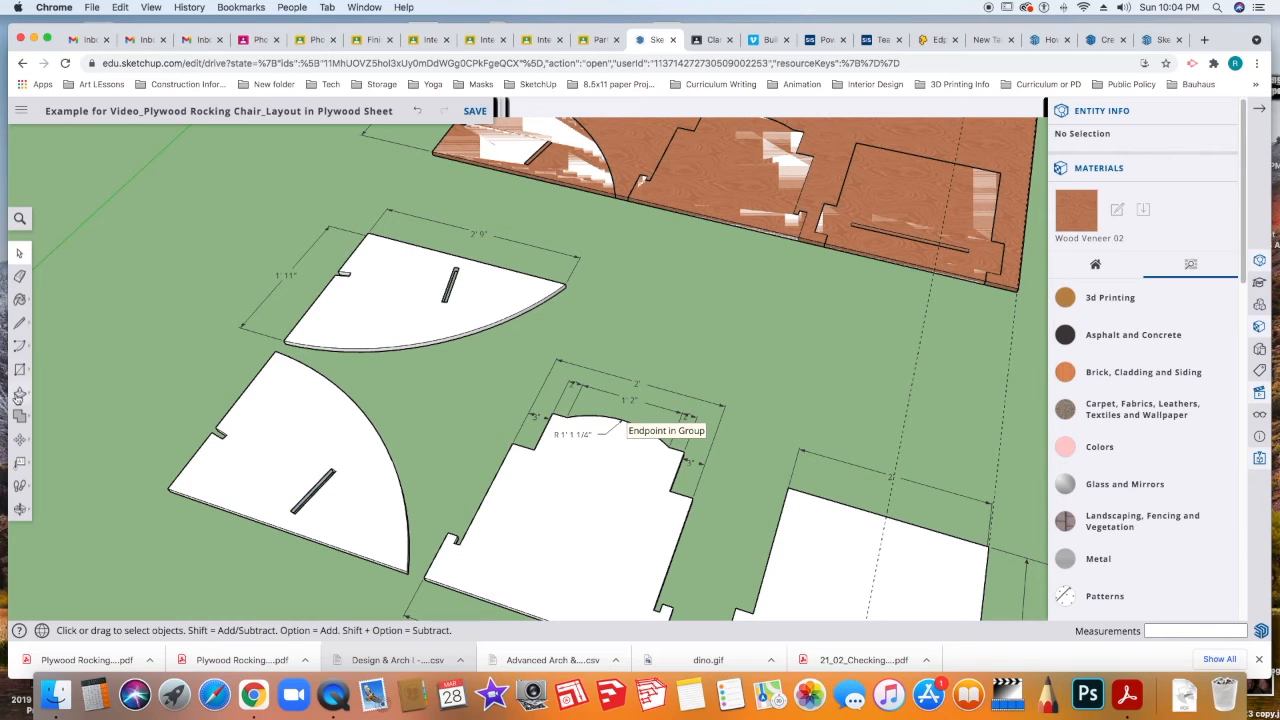
left_click(20, 462)
scroll(462, 543, "up", 4)
left_click(456, 548)
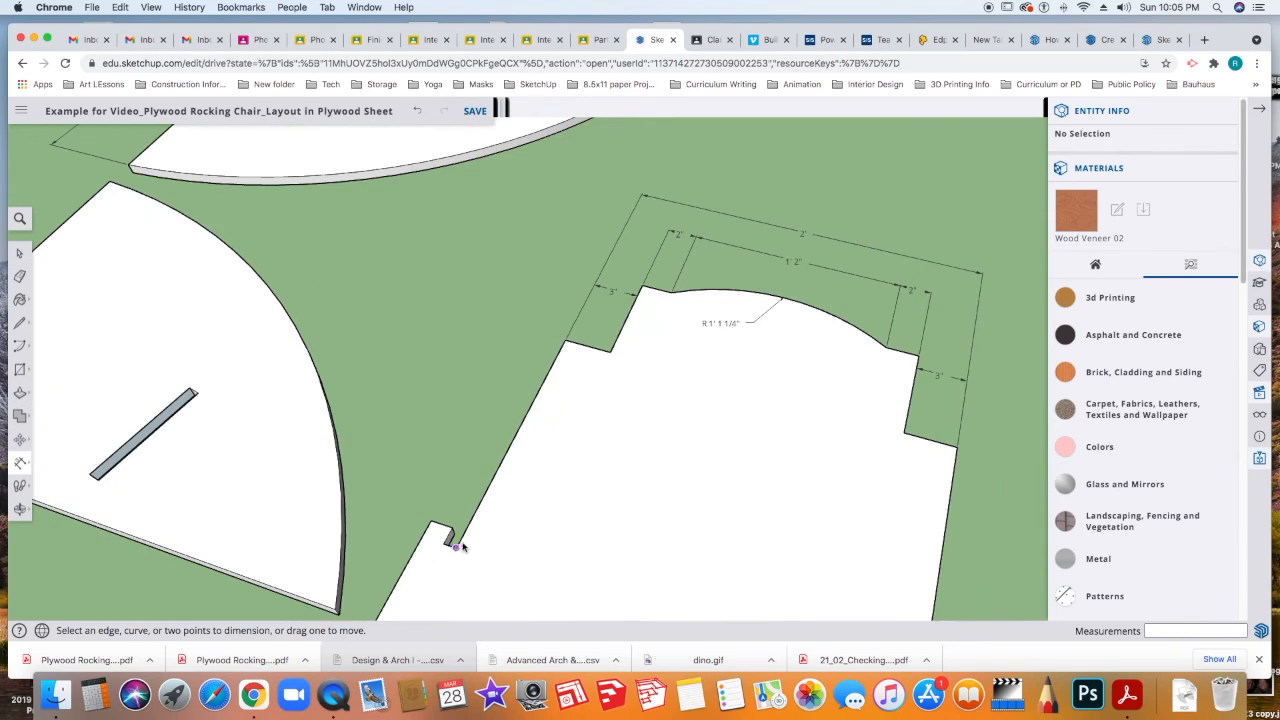
left_click(443, 543)
left_click(407, 577)
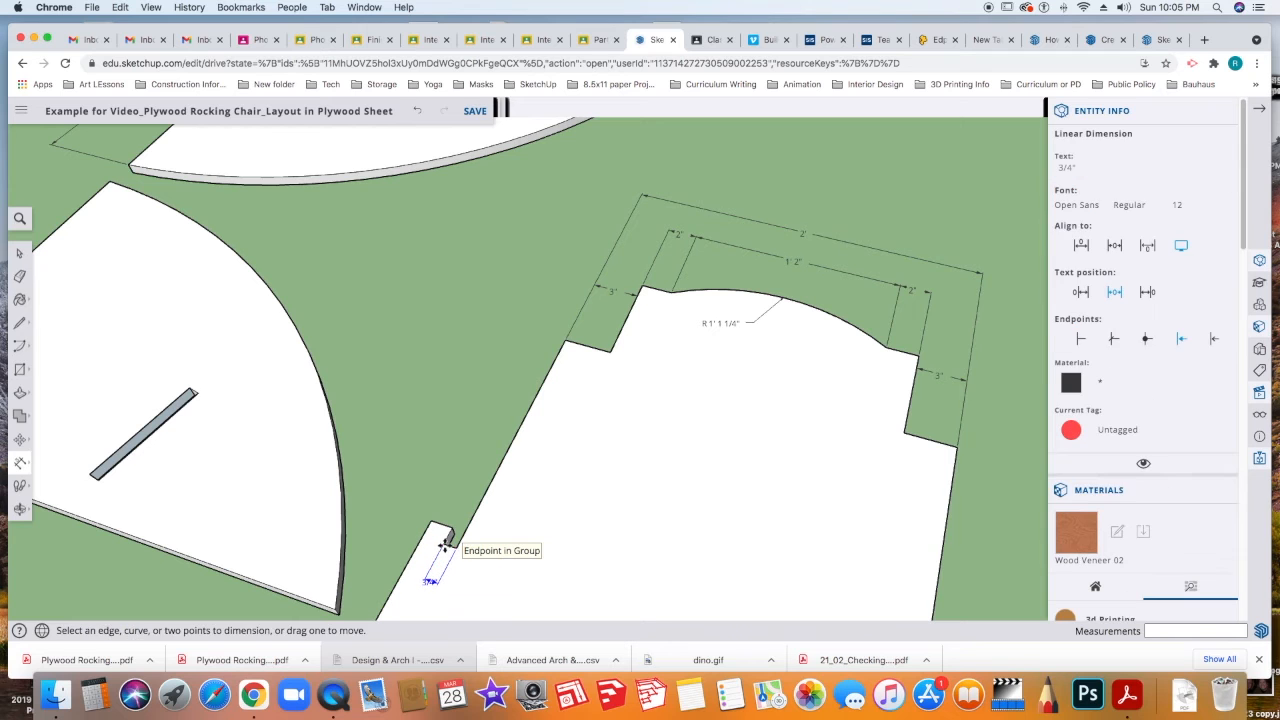
left_click(432, 521)
left_click(451, 527)
left_click(528, 520)
Delete the guide lines running through the centre and along the side of the slotted panel.
scroll(540, 505, "down", 6)
scroll(560, 489, "down", 2)
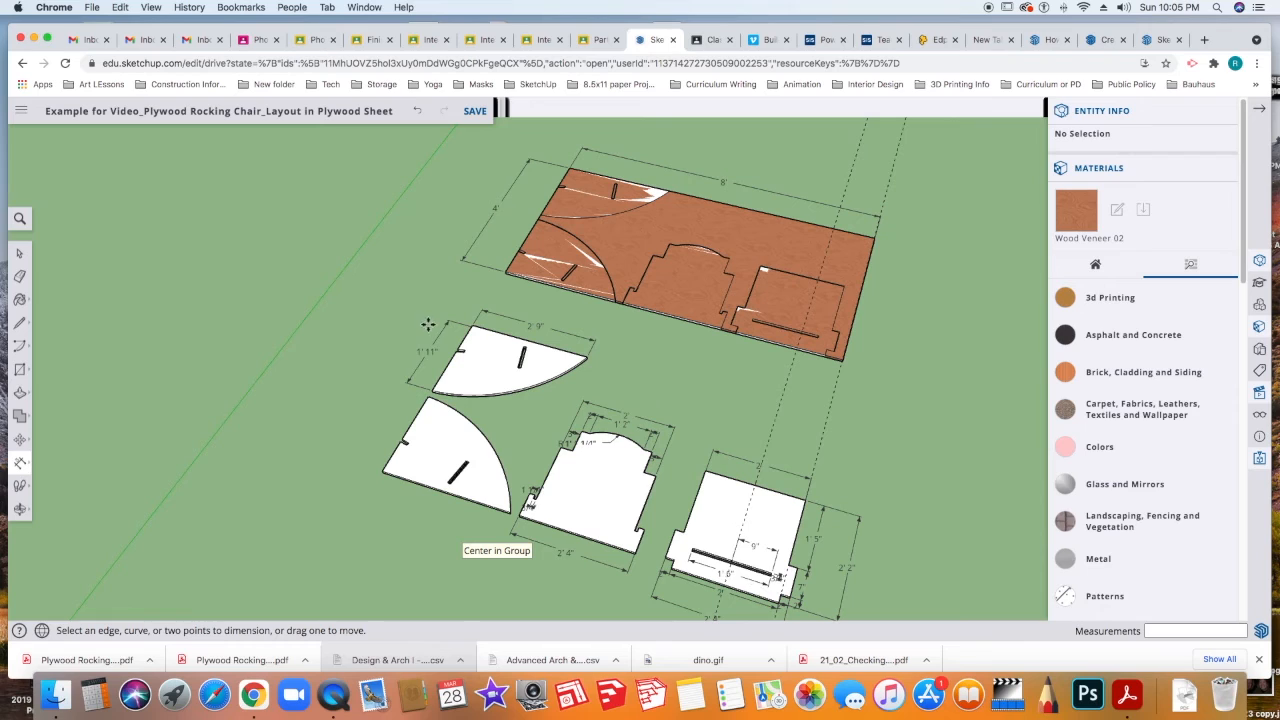
left_click(774, 423)
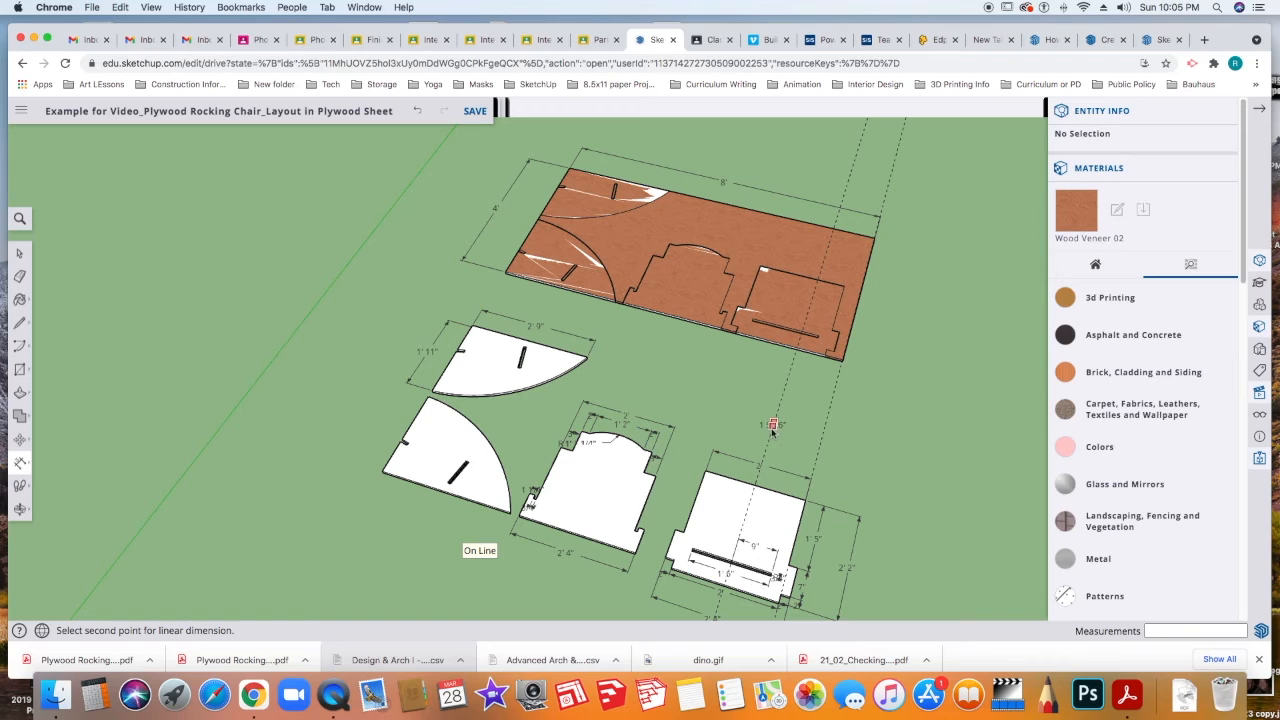
key("Escape")
left_click(19, 253)
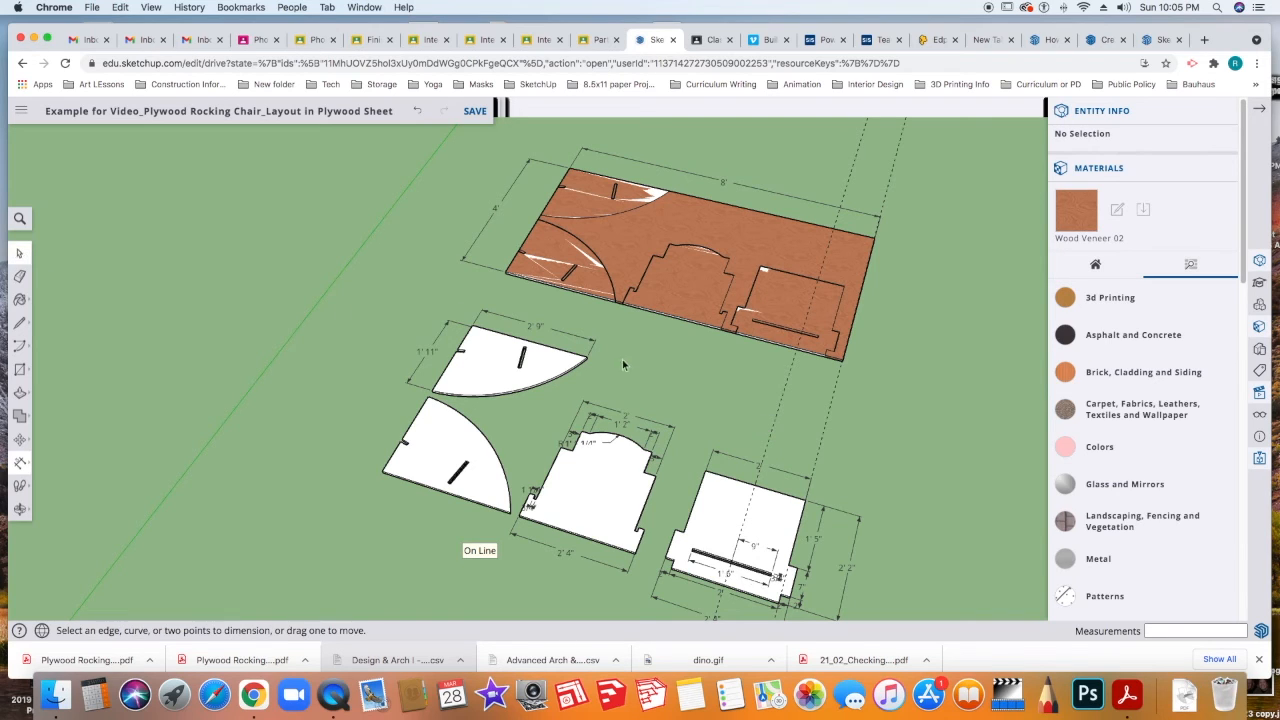
left_click(774, 420)
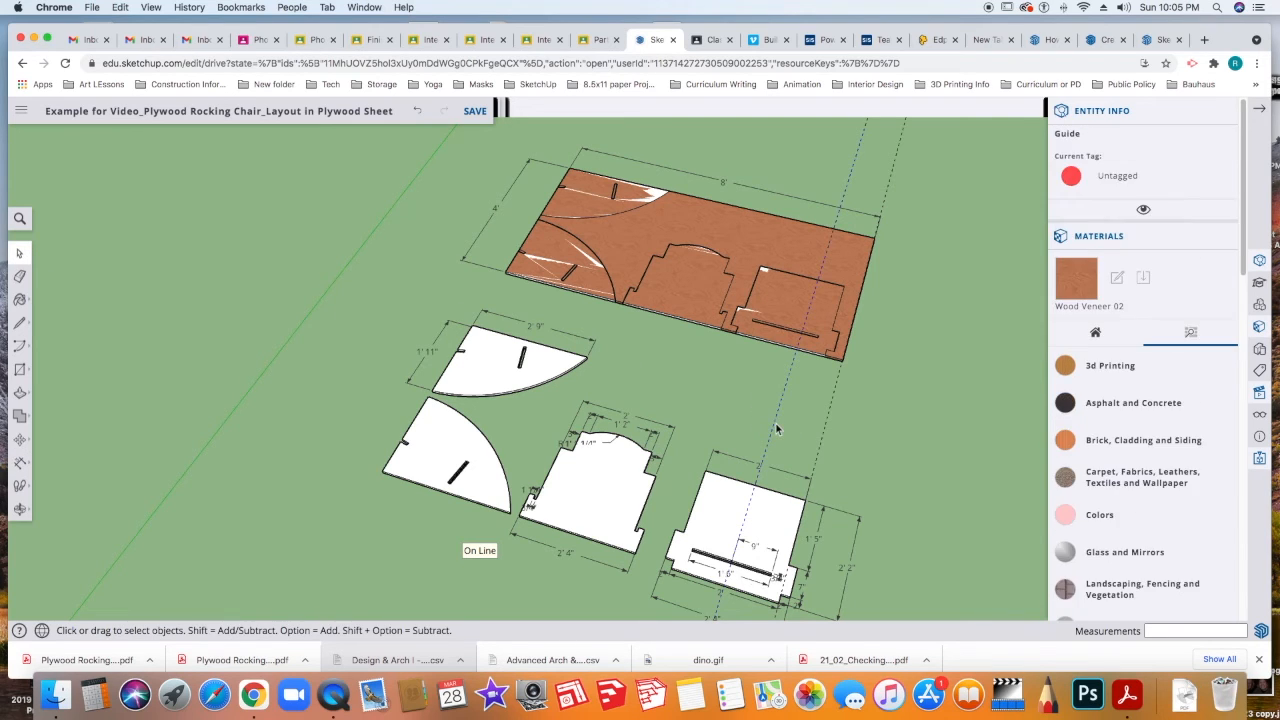
left_click(821, 442)
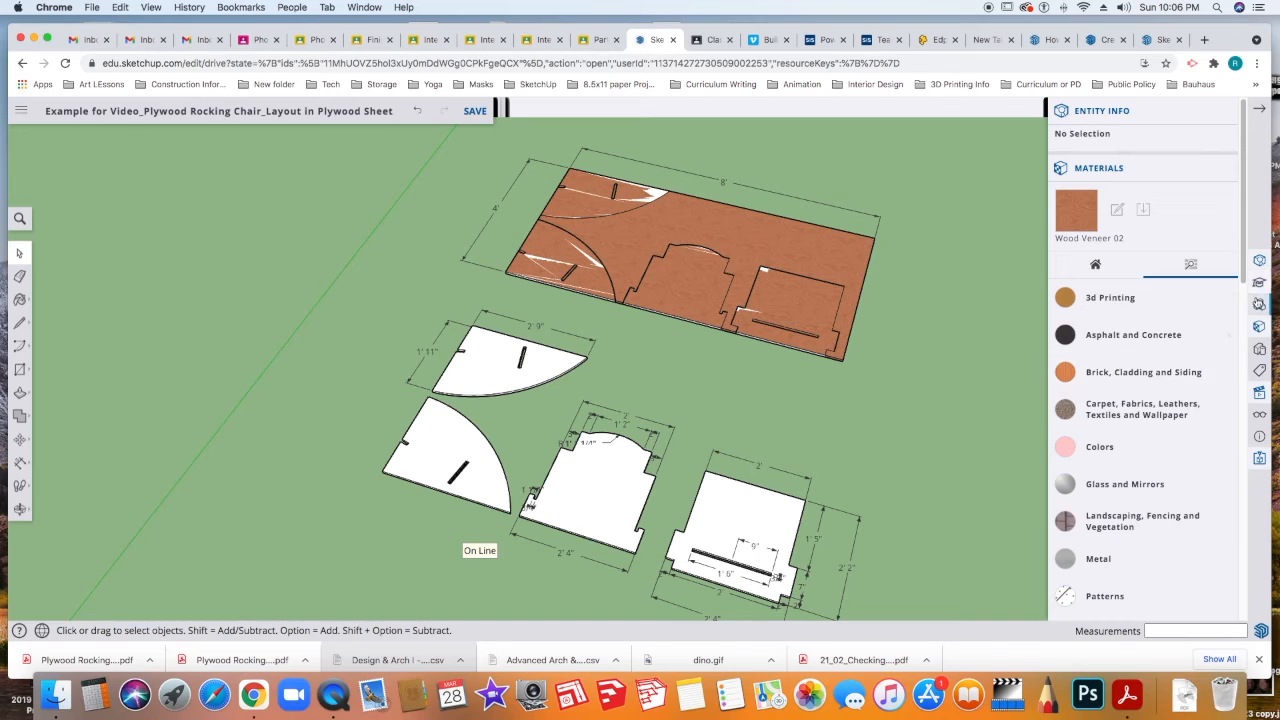
Show the model in the standard top view with parallel projection.
left_click(1260, 396)
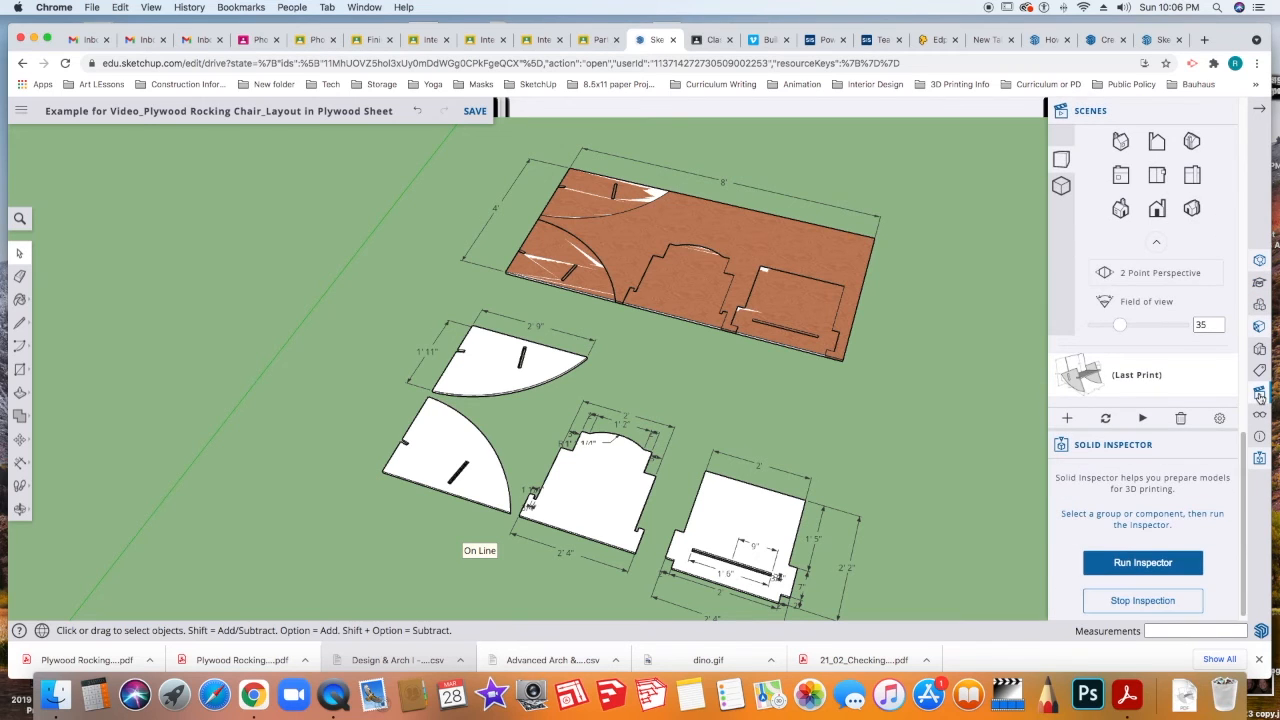
left_click(1157, 176)
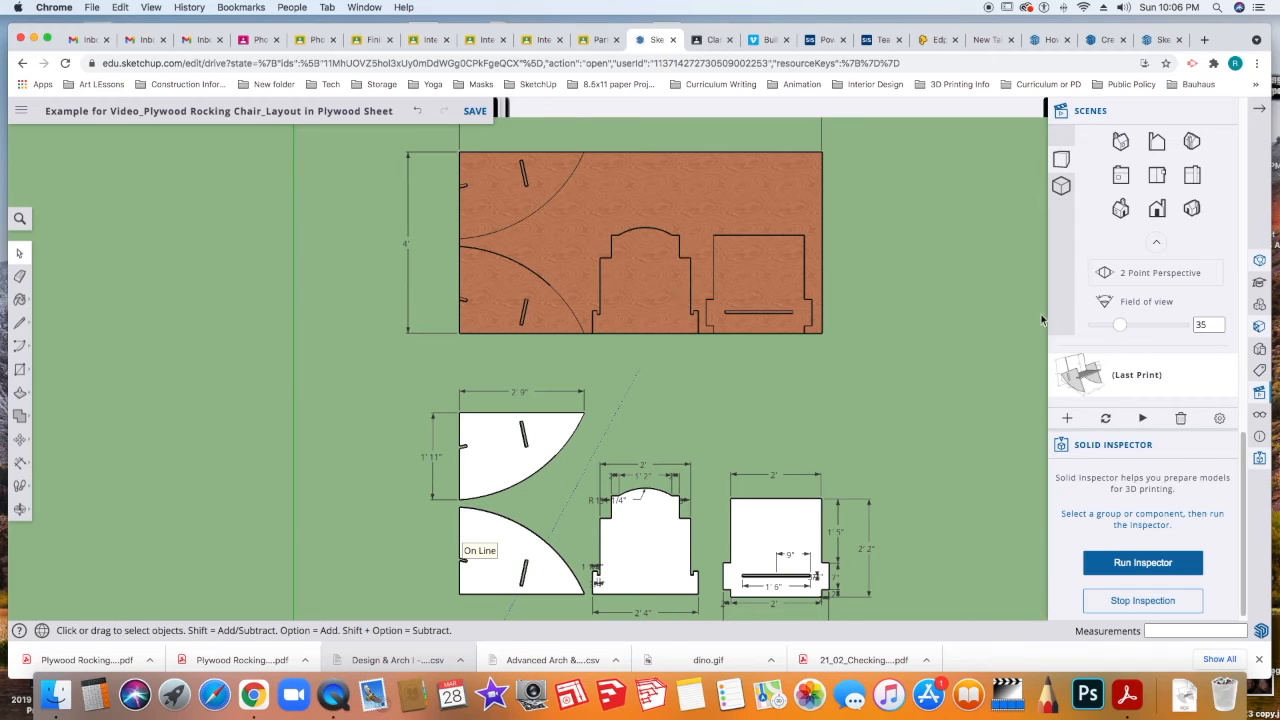
left_click(1061, 187)
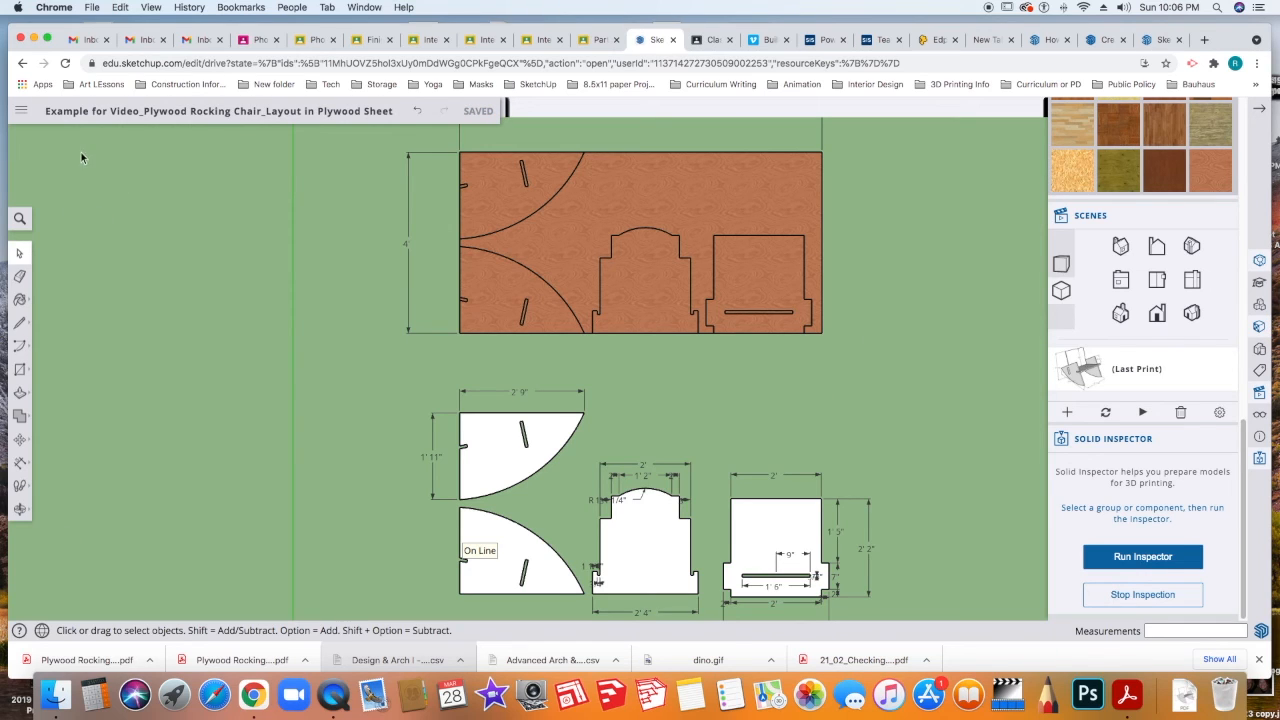
Open the print preview and position the drawing on the portrait Letter page, comparing it with and without the white background.
left_click(20, 111)
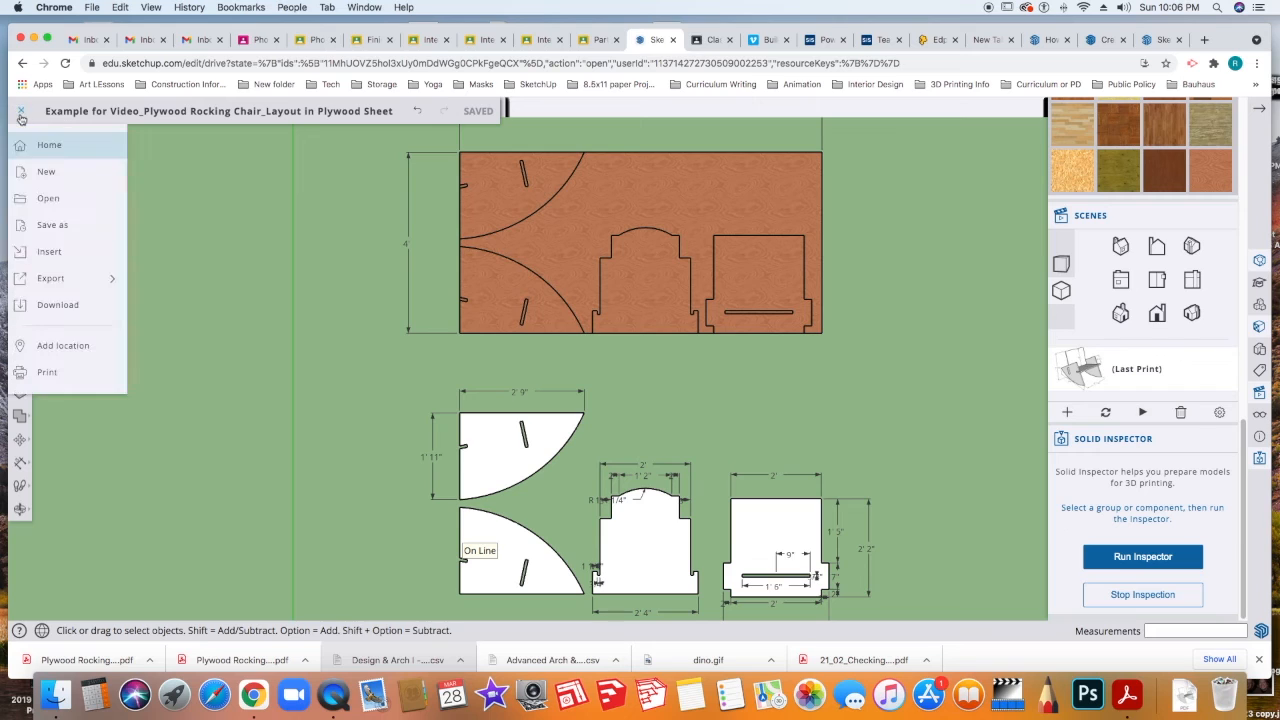
left_click(44, 372)
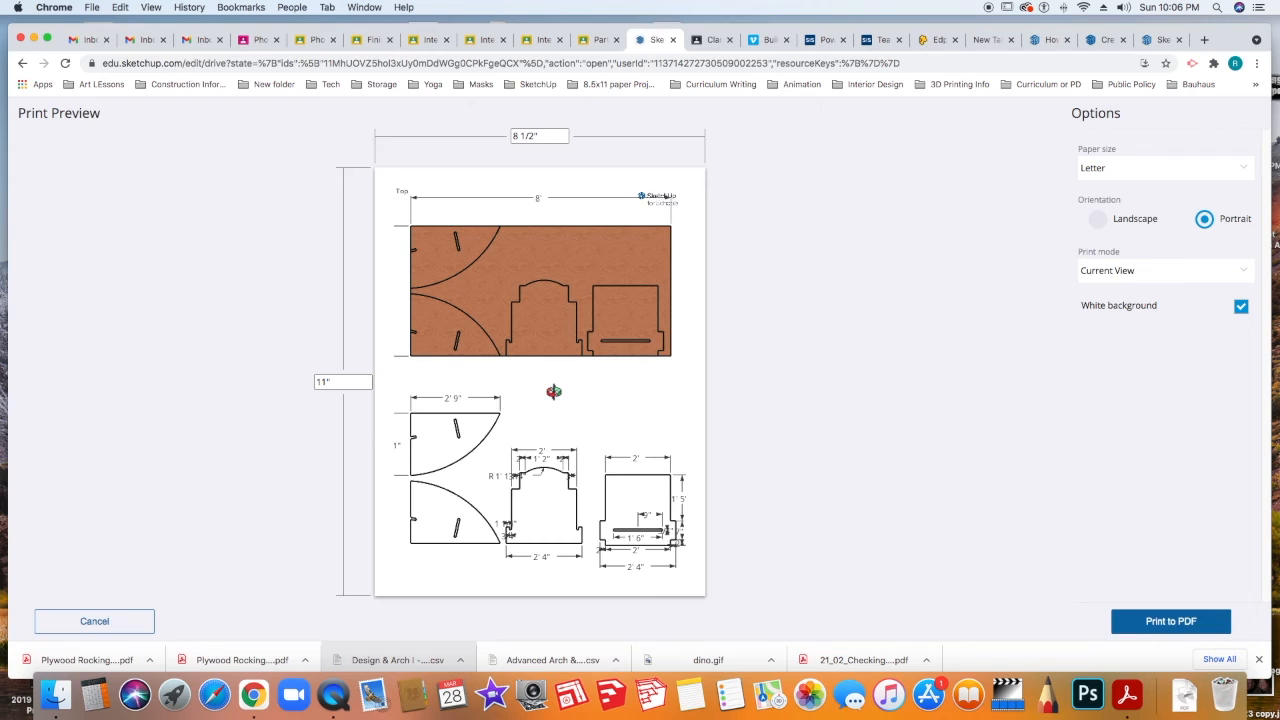
left_click_drag(553, 391, 550, 400)
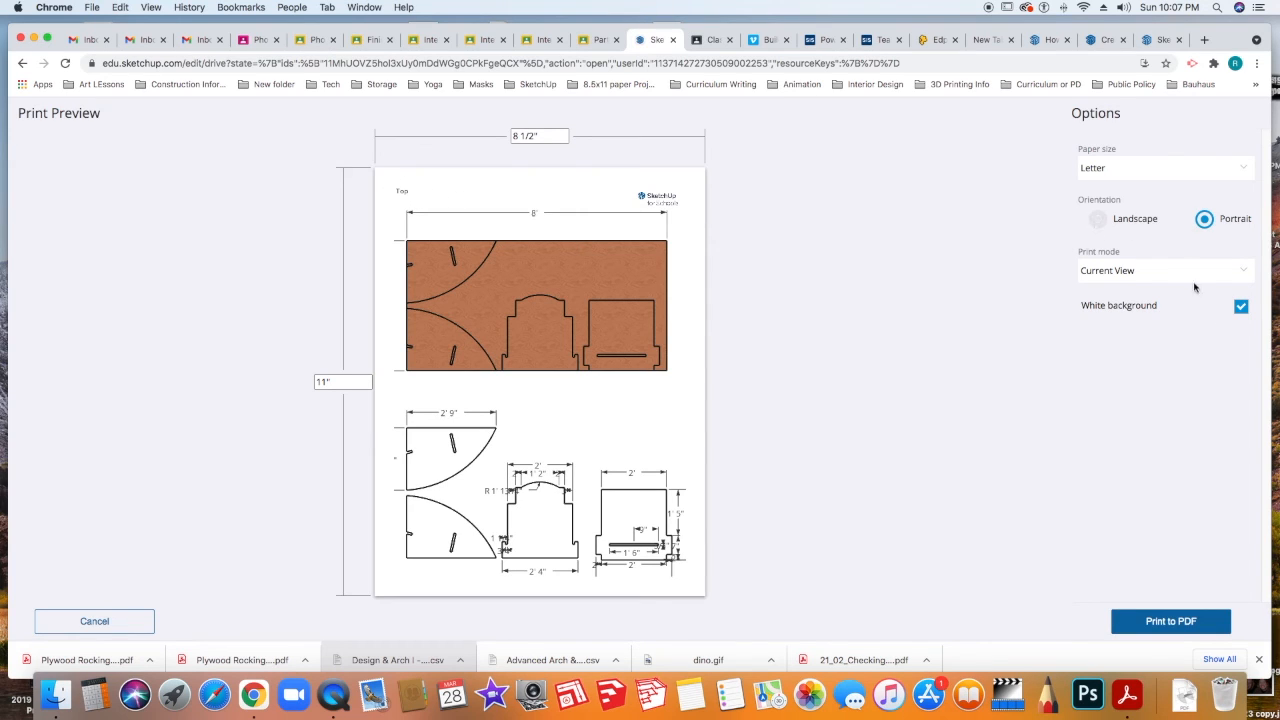
left_click(1241, 309)
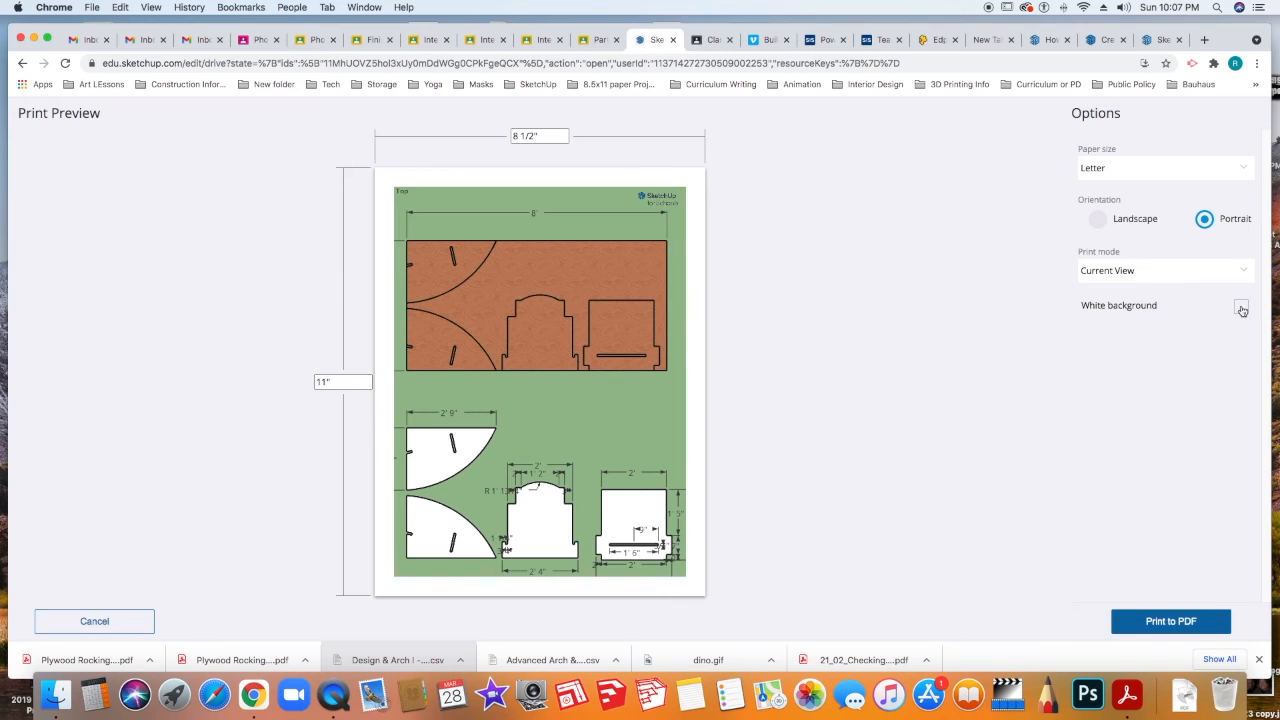
left_click(1241, 309)
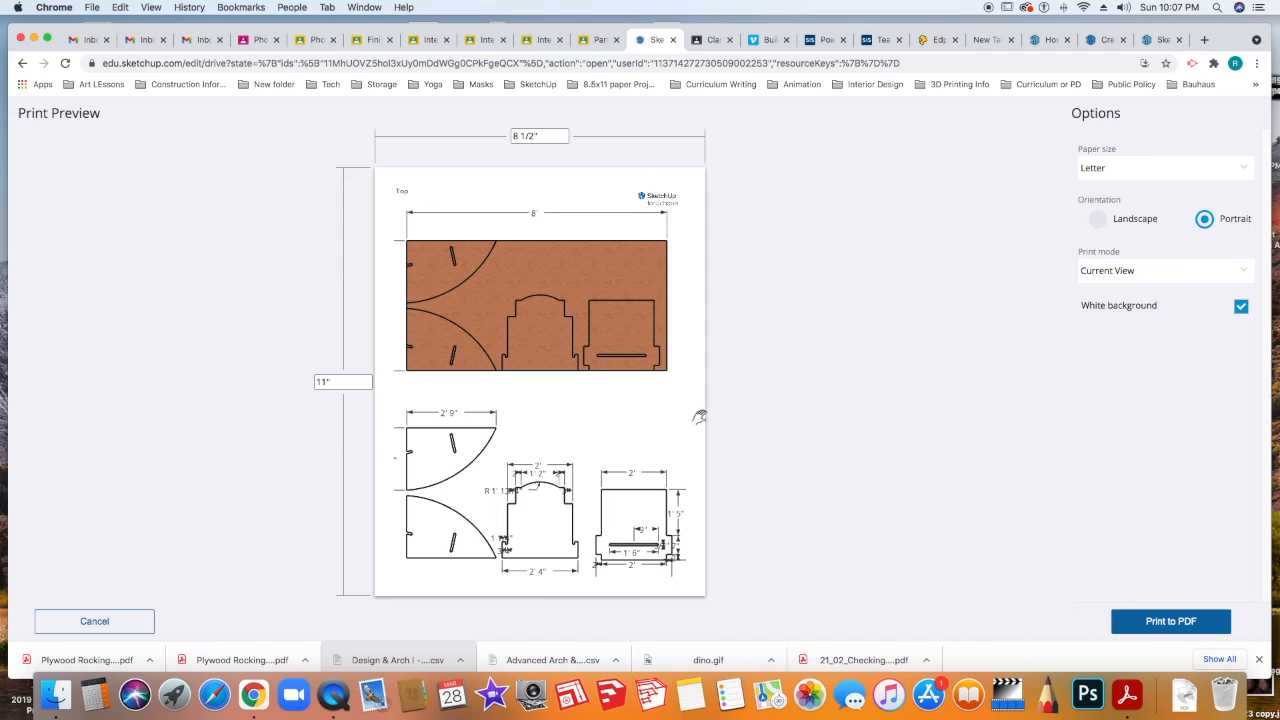
left_click(603, 411)
left_click_drag(604, 411, 601, 397)
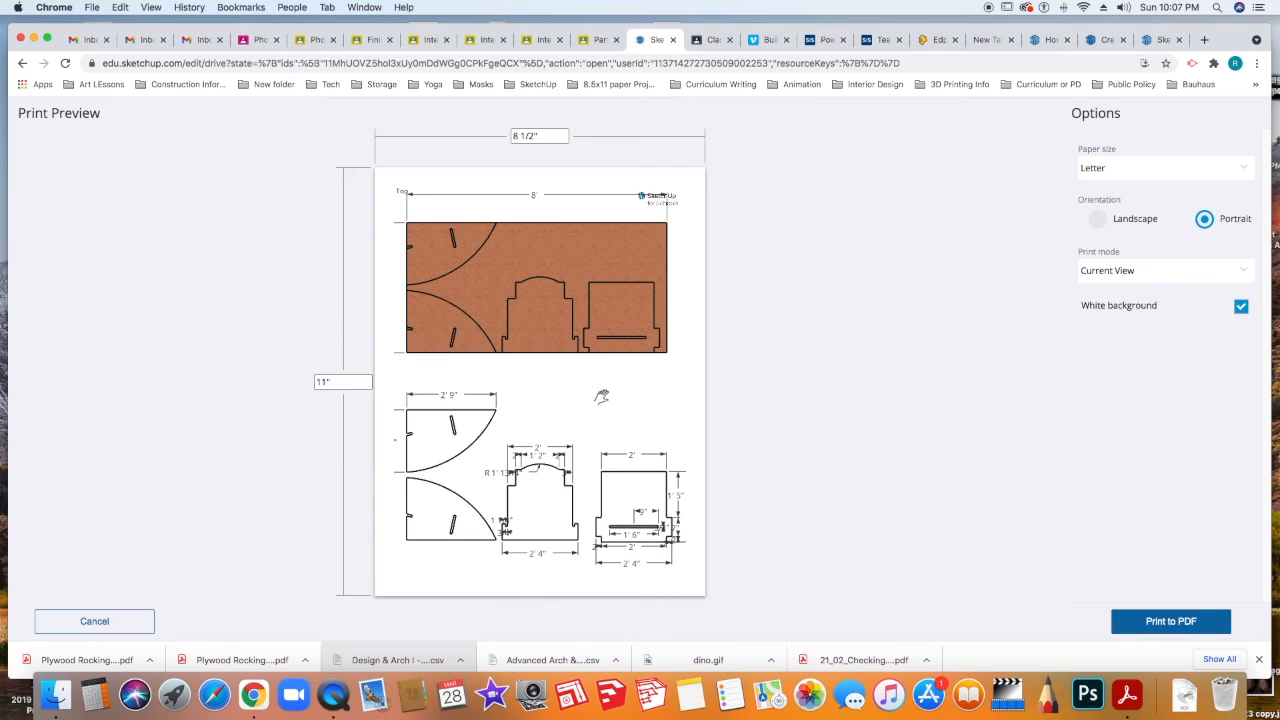
Switch the print page to landscape, shift the drawing towards the page centre and enlarge it slightly.
left_click(1099, 220)
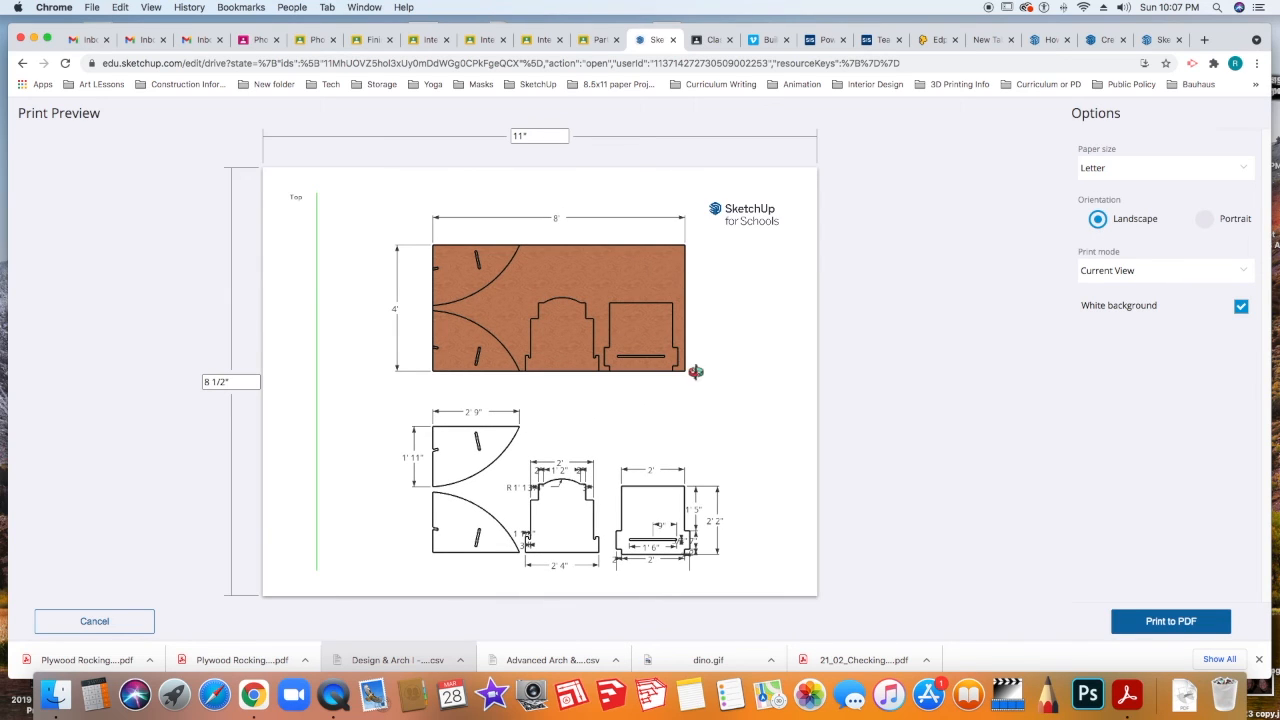
mouse_move(753, 395)
left_mouse_down()
mouse_move(777, 386)
mouse_move(726, 403)
mouse_move(714, 386)
left_mouse_up()
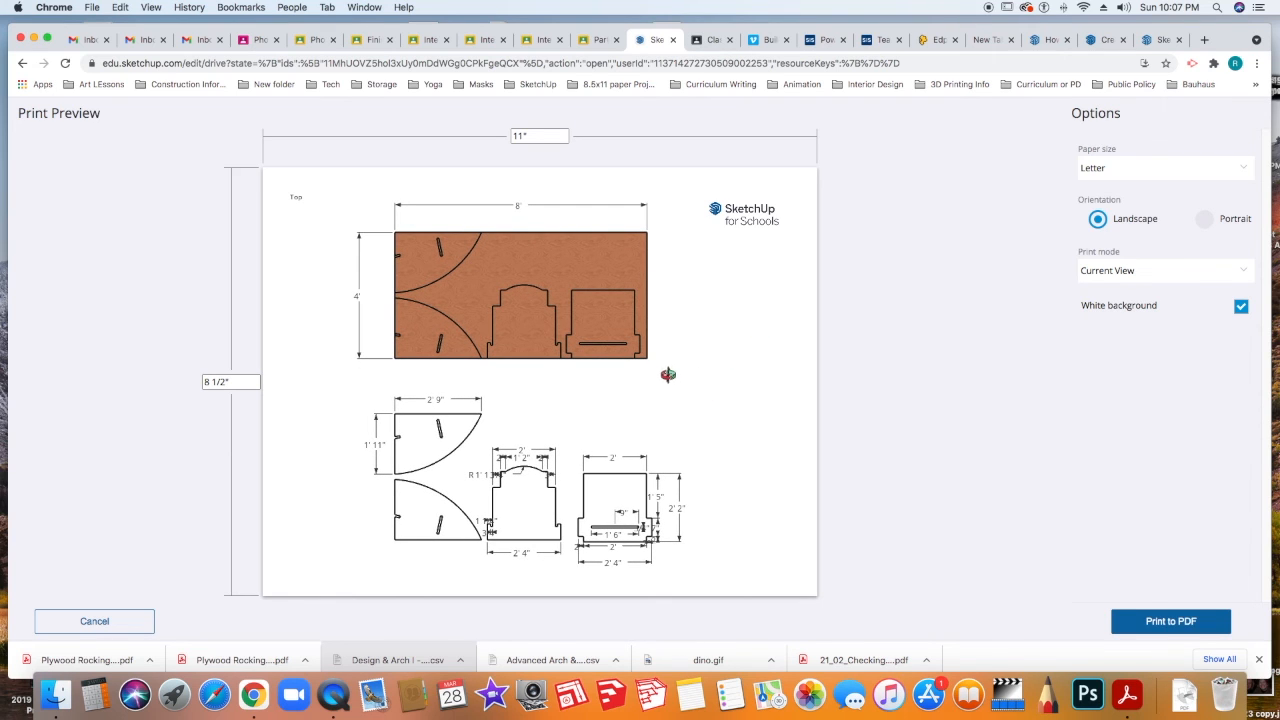
scroll(669, 373, "up", 3)
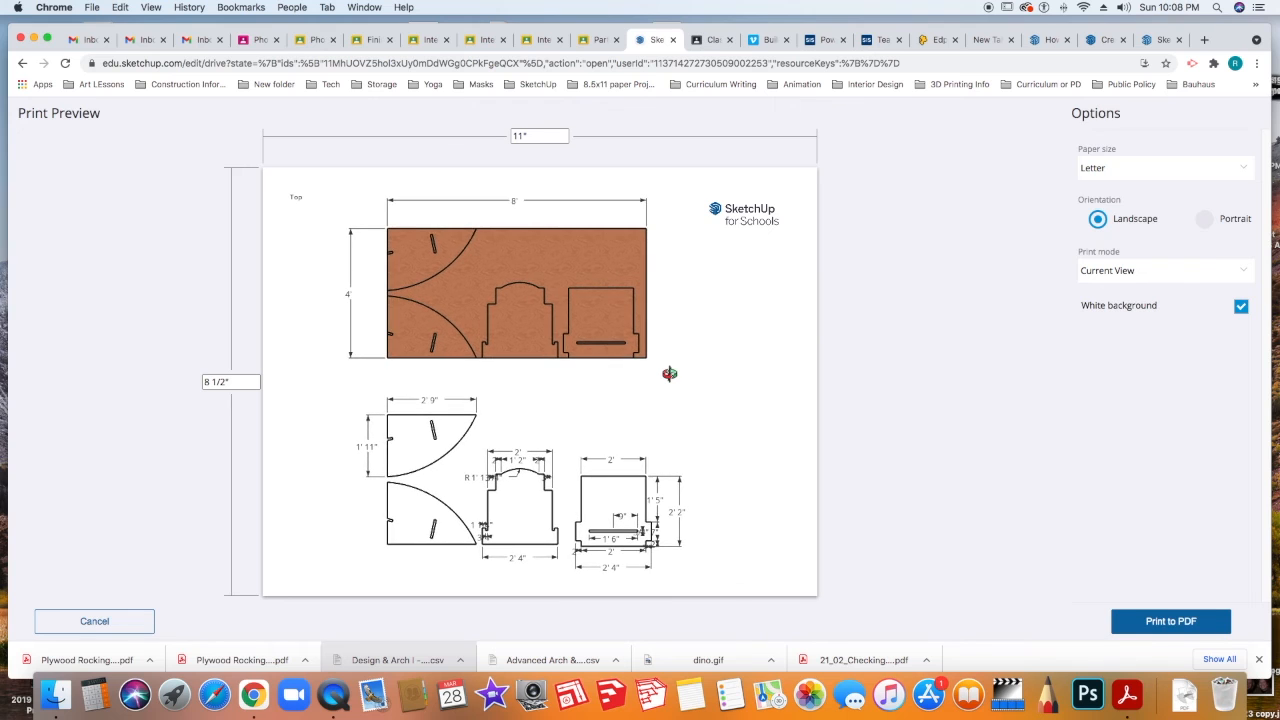
Fine-tune the scale of the plywood layout on the landscape Letter page and export it to PDF.
scroll(669, 373, "up", 2)
scroll(669, 373, "down", 1)
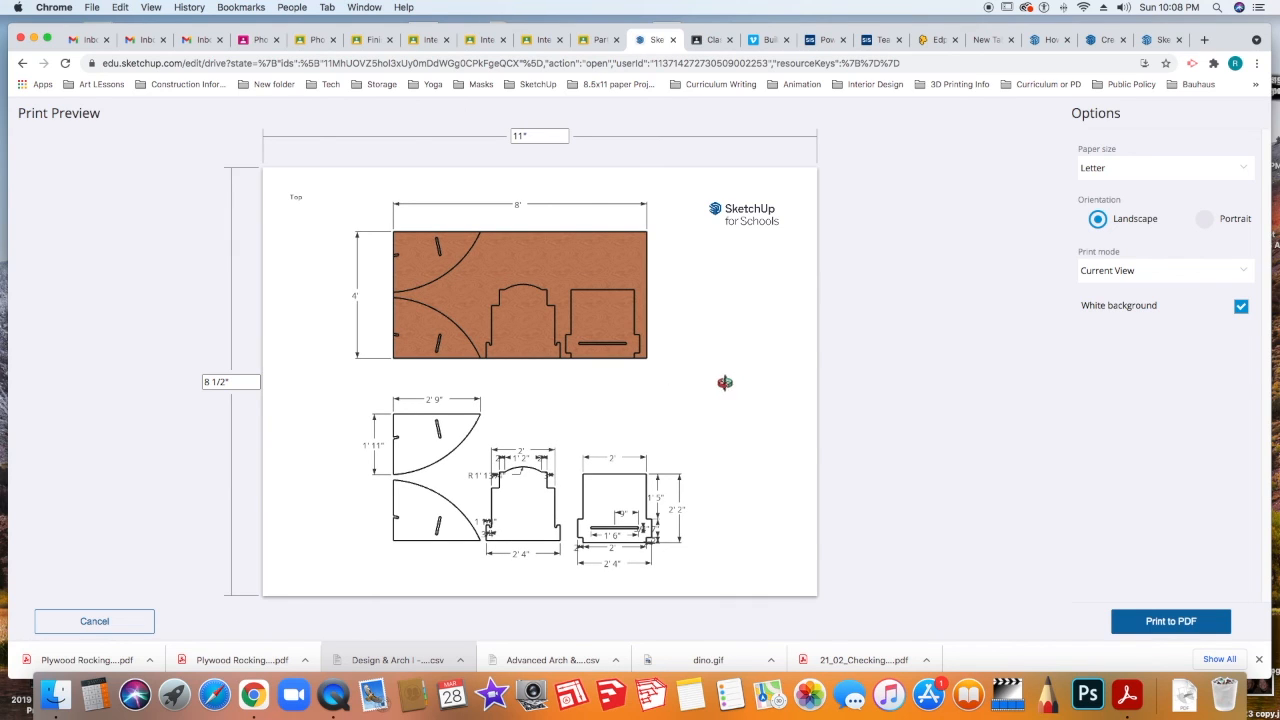
left_click(1169, 622)
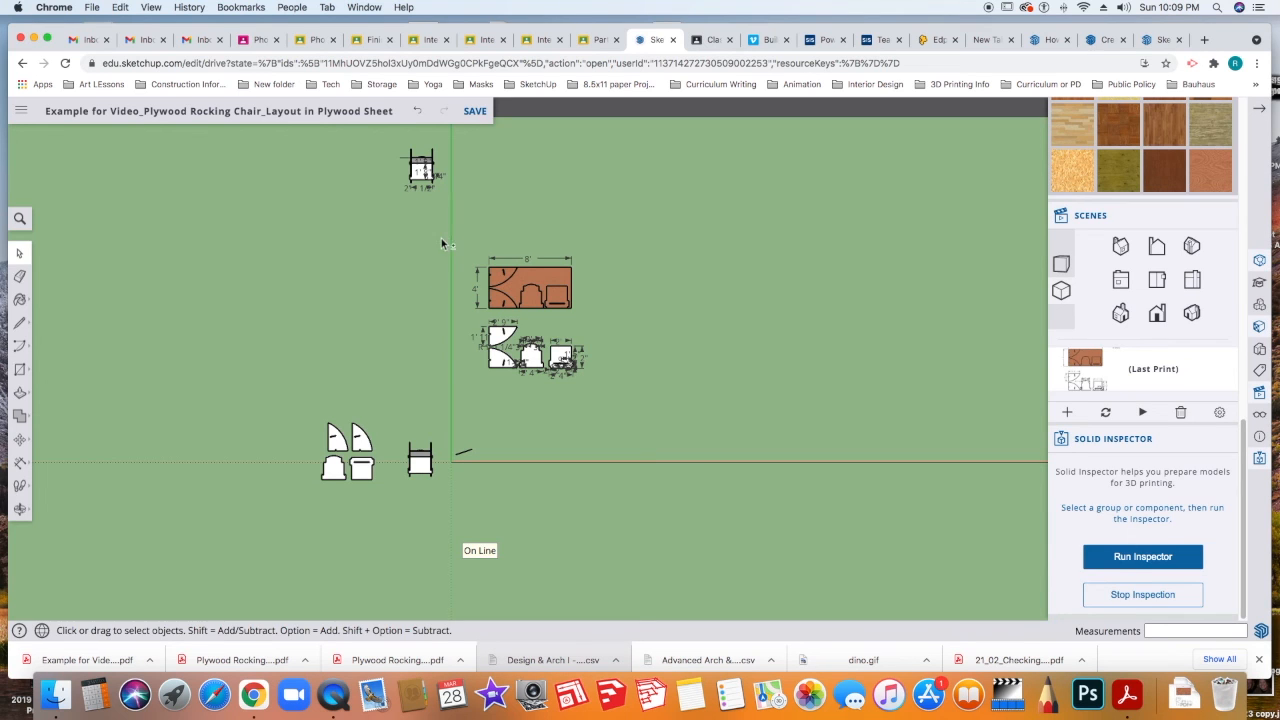
Switch the camera to perspective and frame the assembled, dimensioned rocking chair in an angled 3D view showing its side and seat.
middle_click_drag(457, 214, 469, 251)
left_click(1061, 264)
left_click(1061, 264)
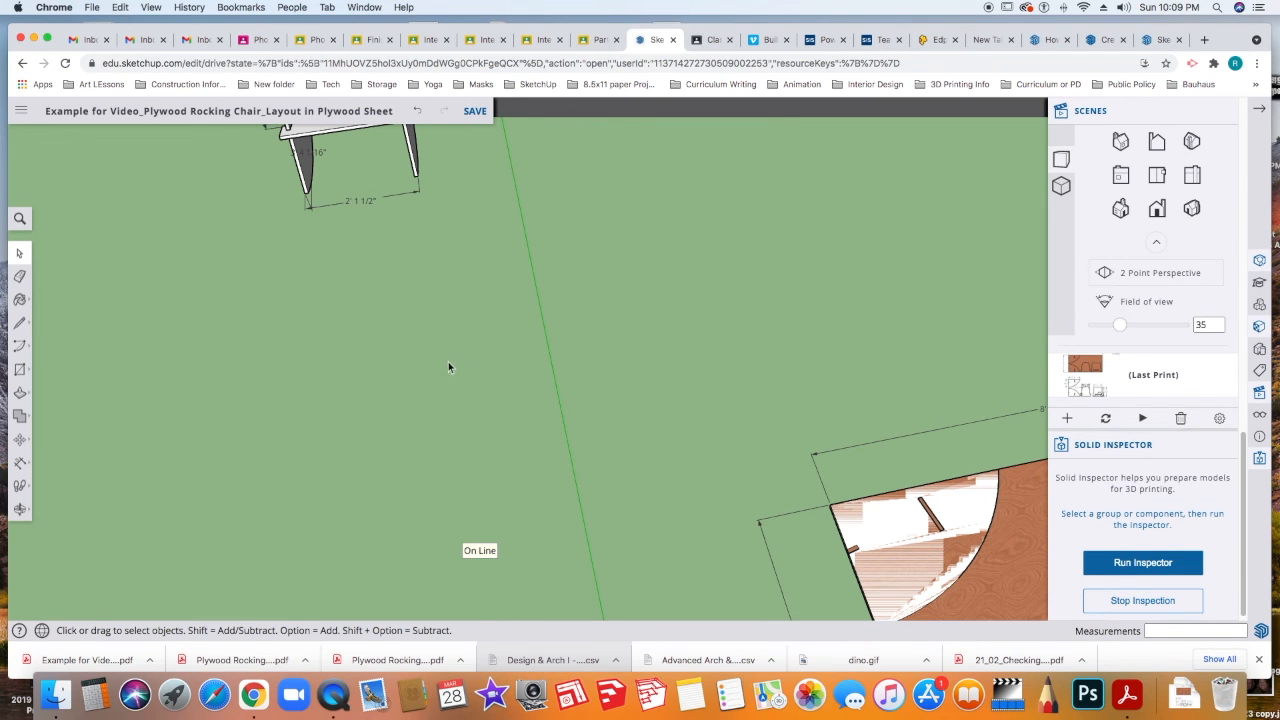
middle_click_drag(445, 360, 451, 480)
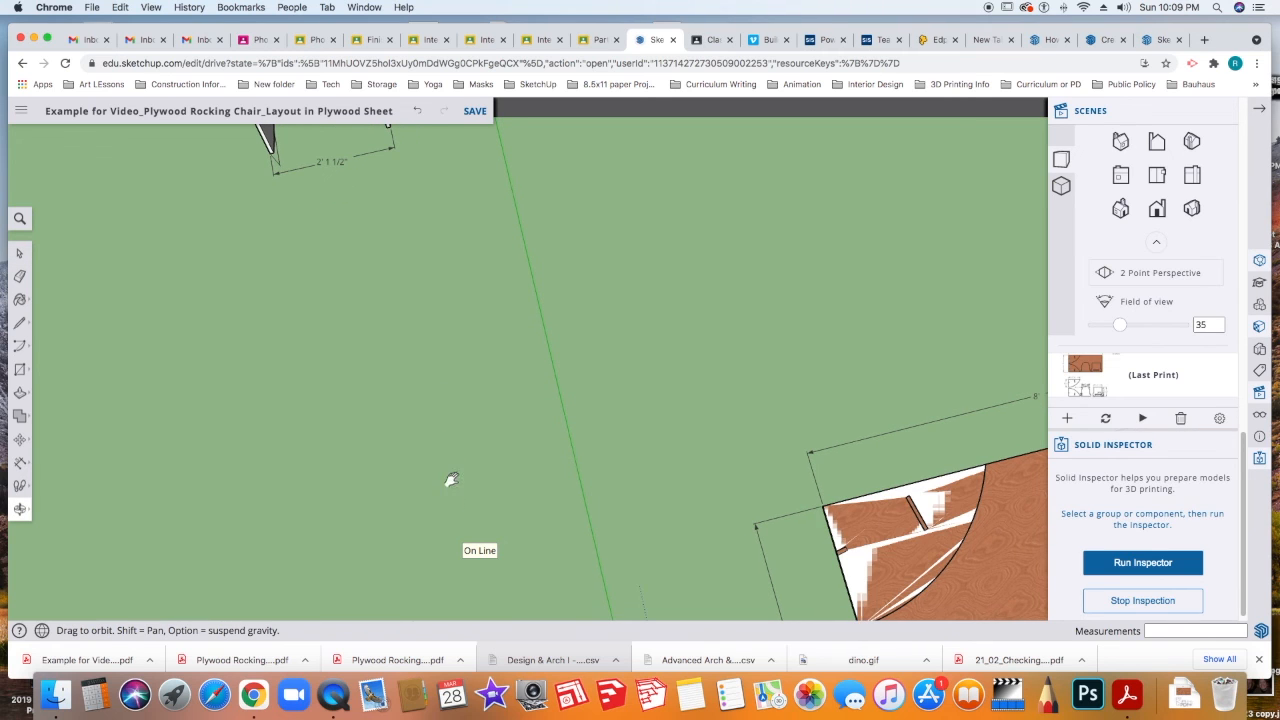
middle_click_drag(474, 570, 557, 574)
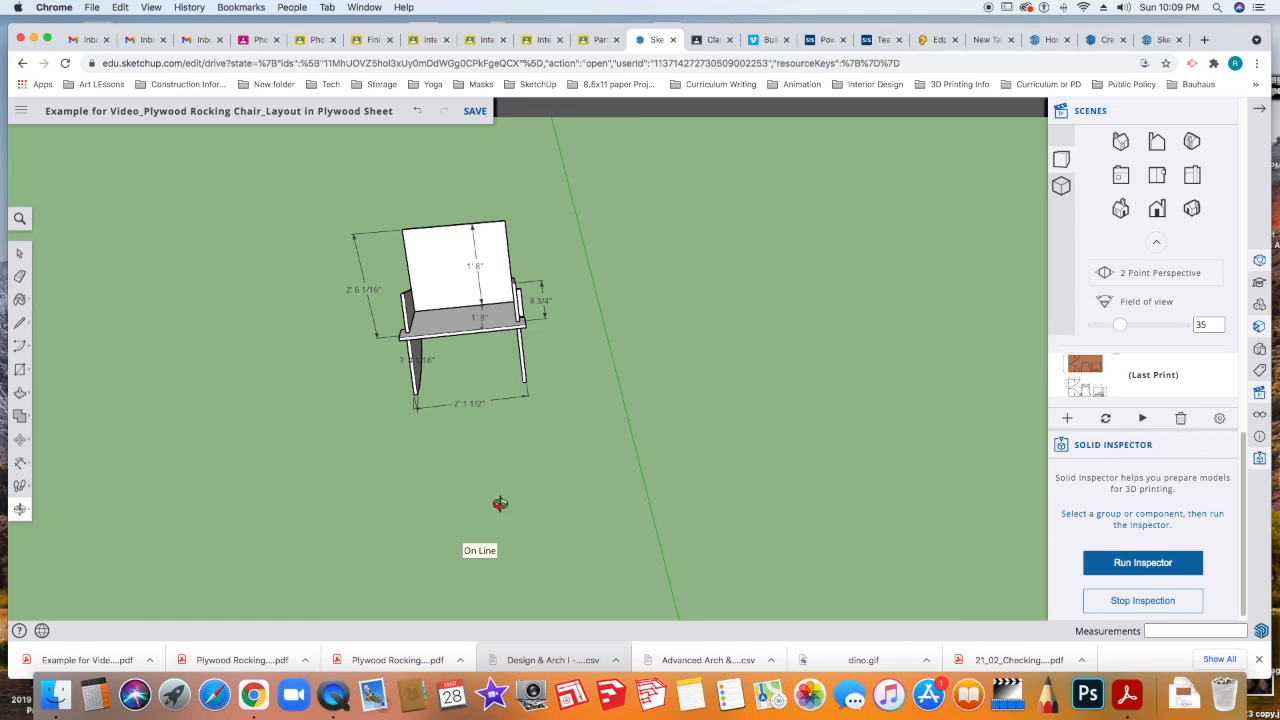
middle_click_drag(480, 497, 728, 422)
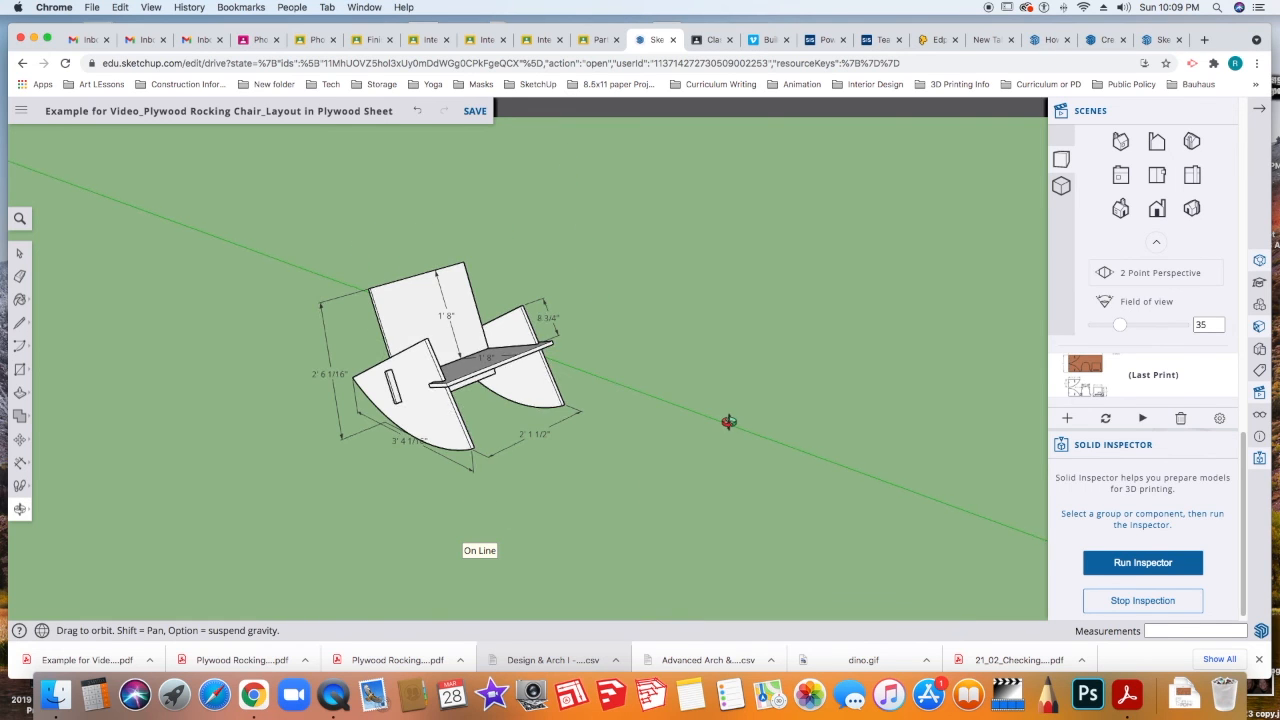
middle_click_drag(608, 414, 670, 408)
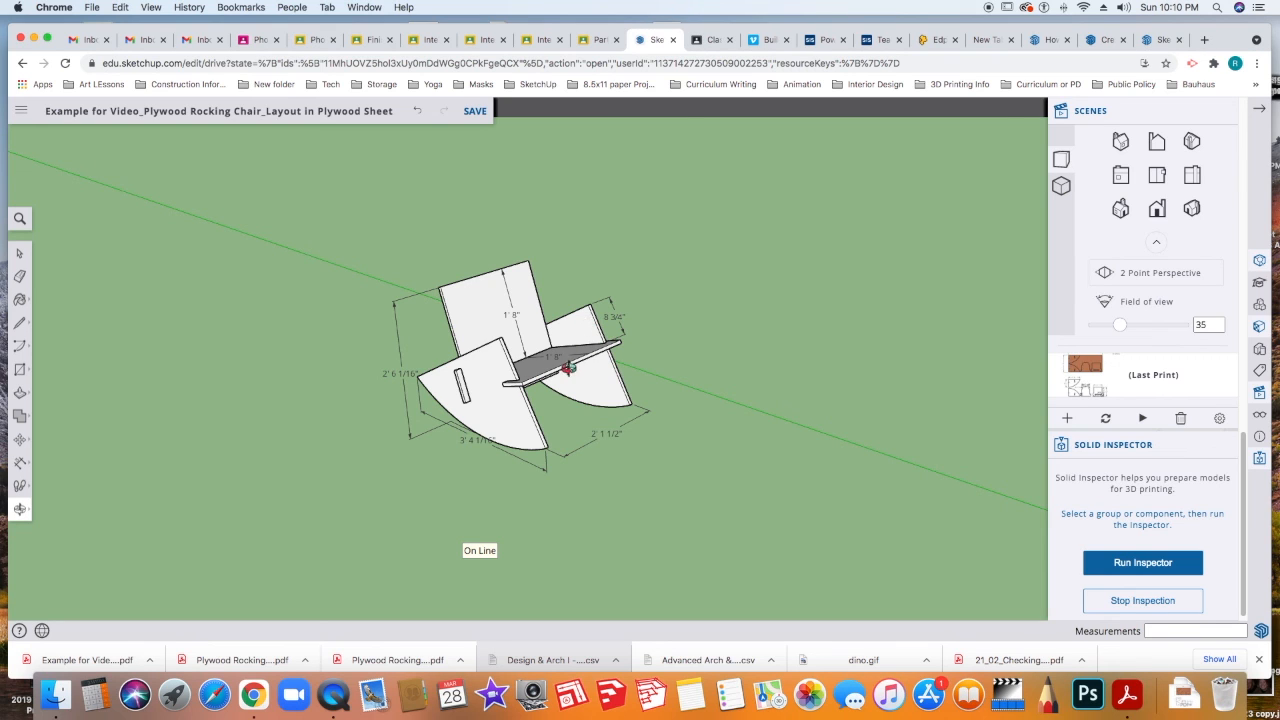
scroll(567, 370, "up", 3)
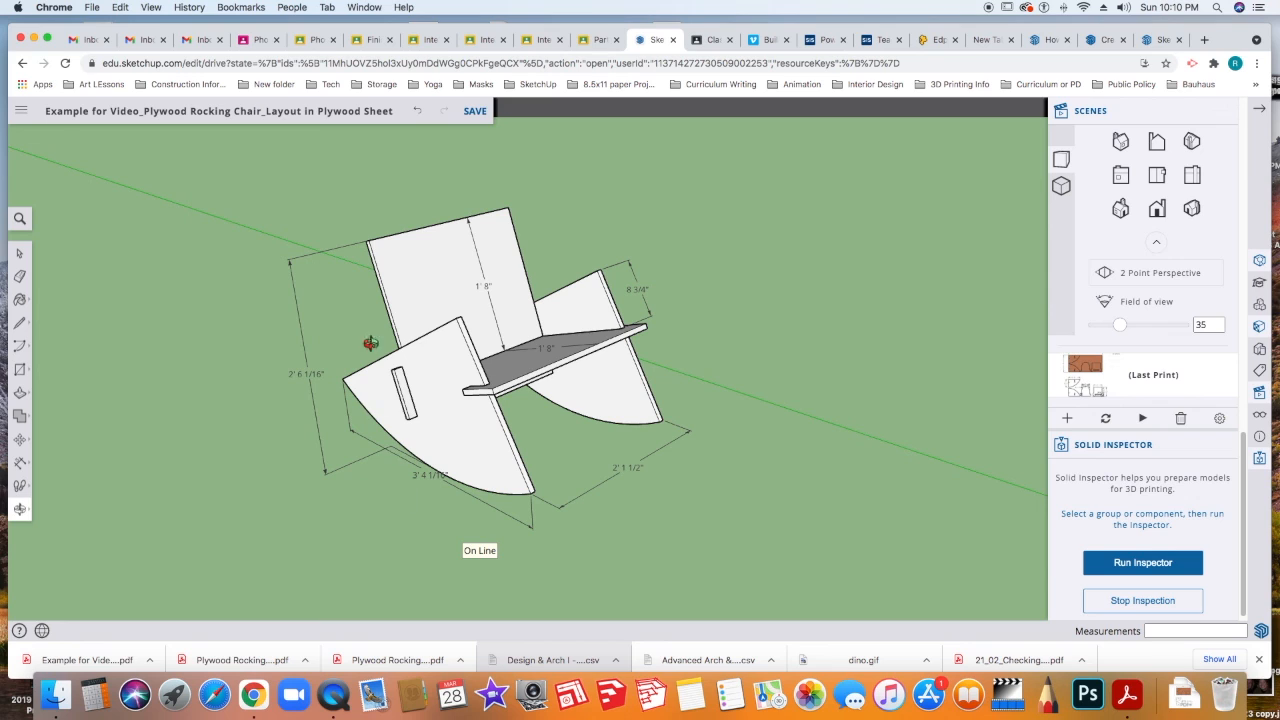
Print the angled chair view to PDF on a landscape Letter page with white background, repositioning and enlarging the chair on the page.
left_click(21, 110)
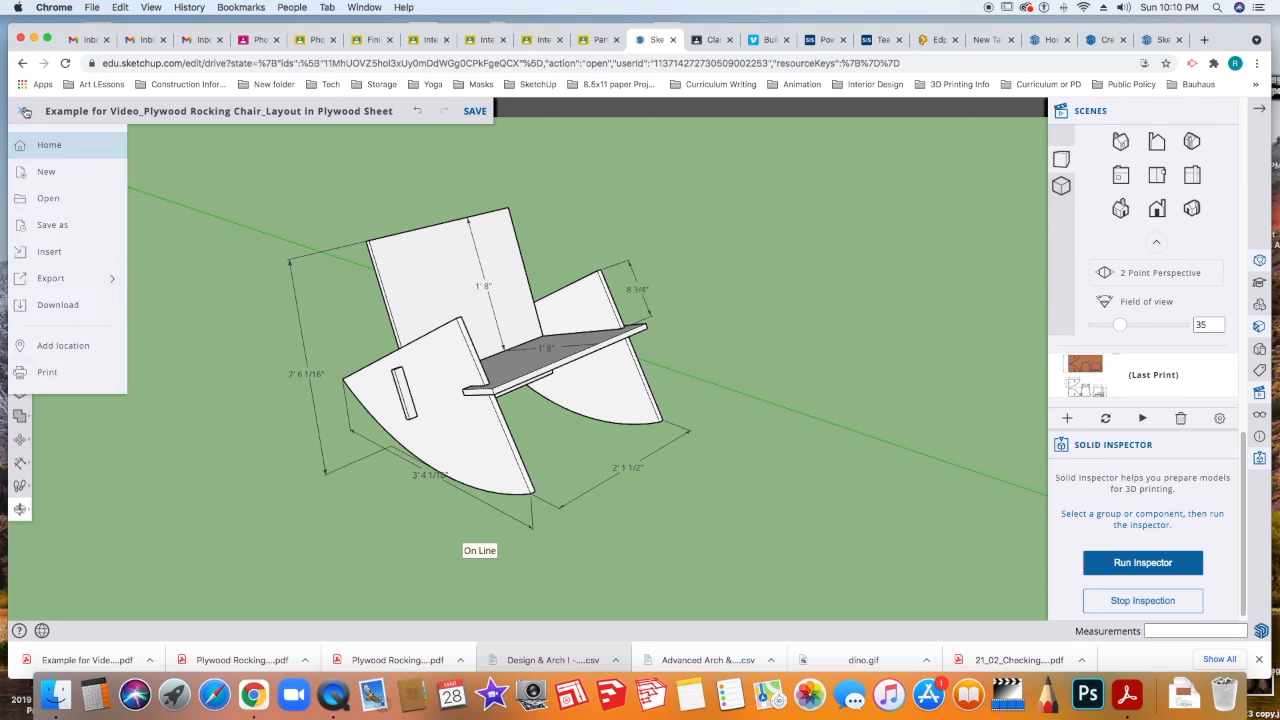
left_click(55, 370)
left_click_drag(594, 320, 631, 374)
scroll(589, 388, "up", 1)
scroll(589, 388, "up", 2)
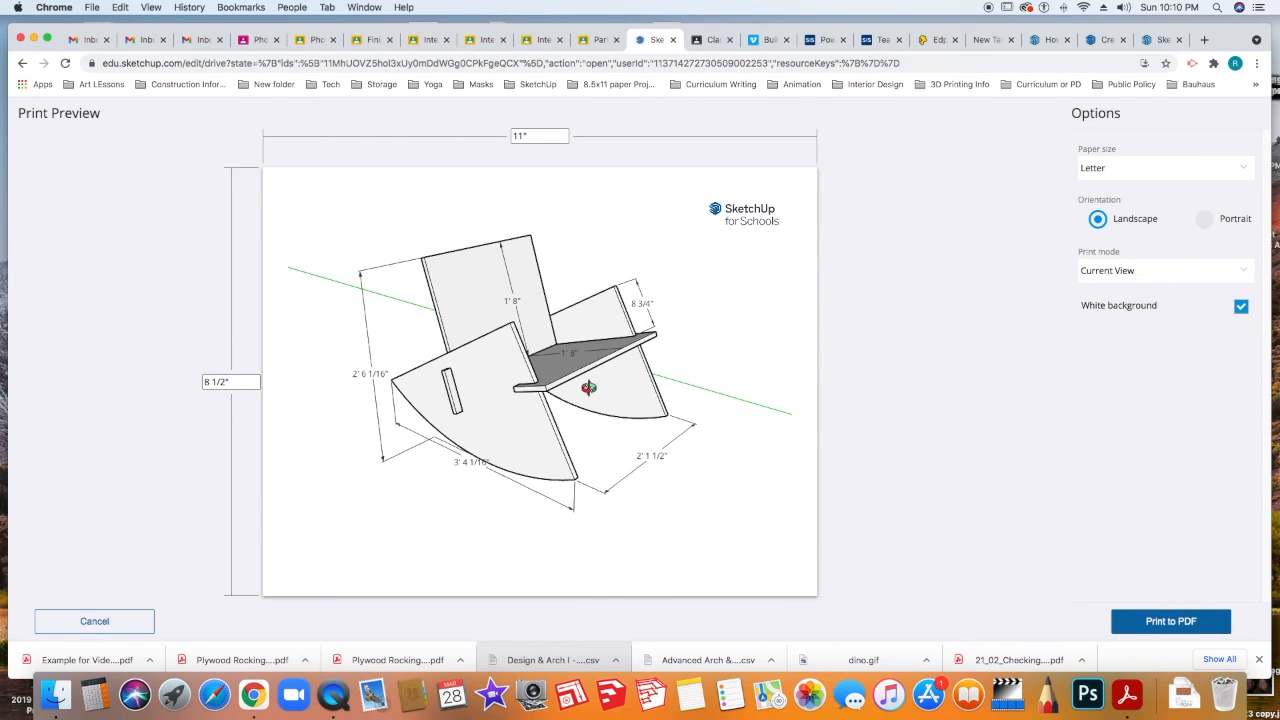
scroll(589, 388, "up", 1)
scroll(589, 388, "up", 1)
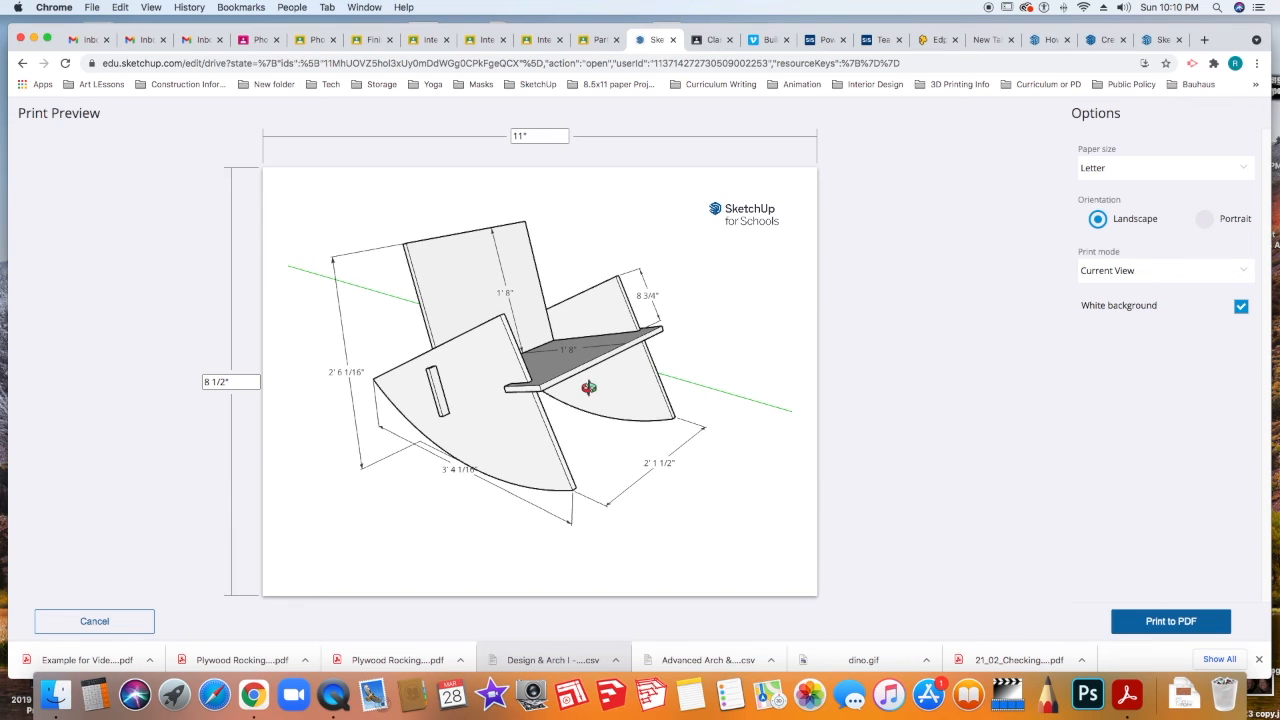
left_click(1168, 622)
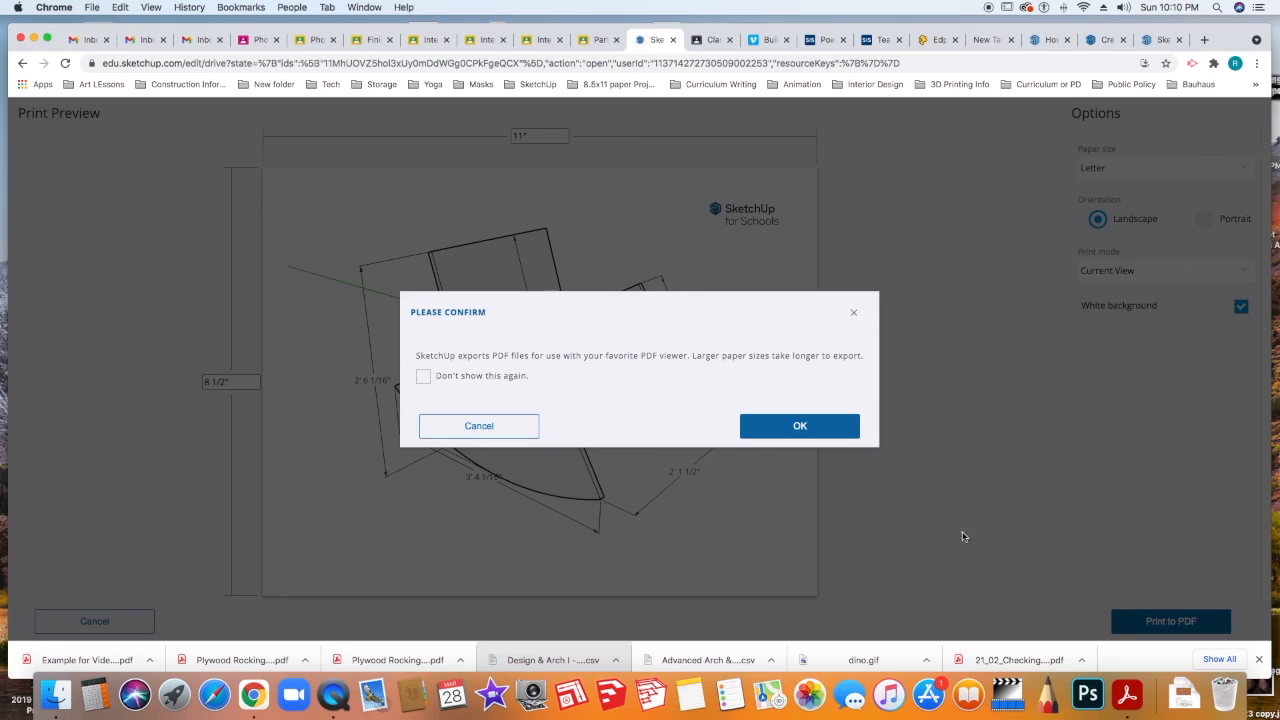
left_click(795, 427)
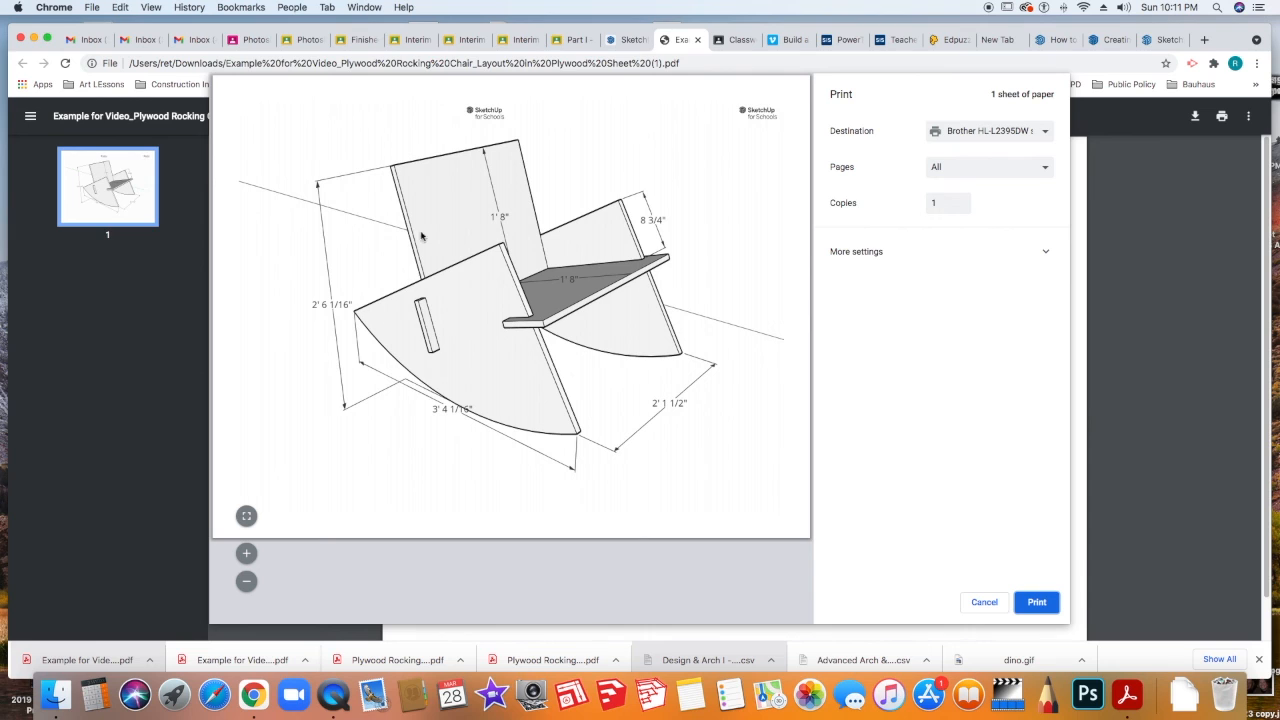
Open the exported plywood layout PDF and bring up its print dialog.
left_click(237, 660)
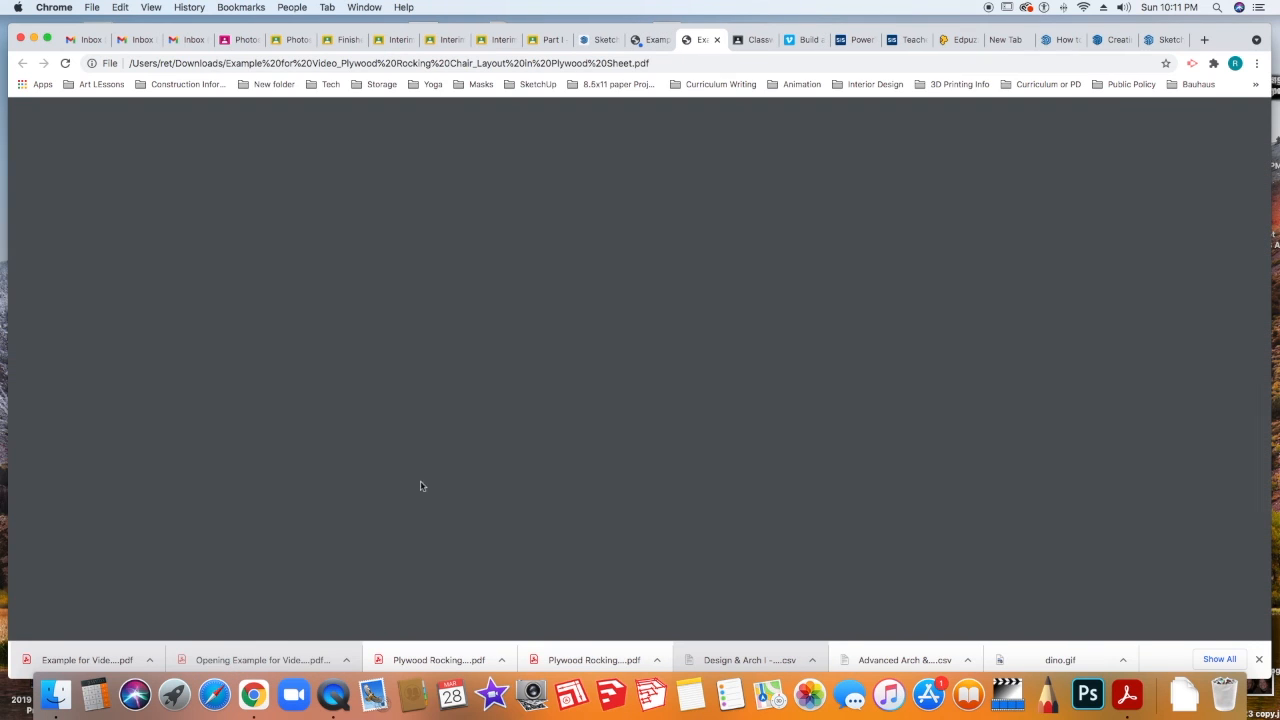
key("super+p")
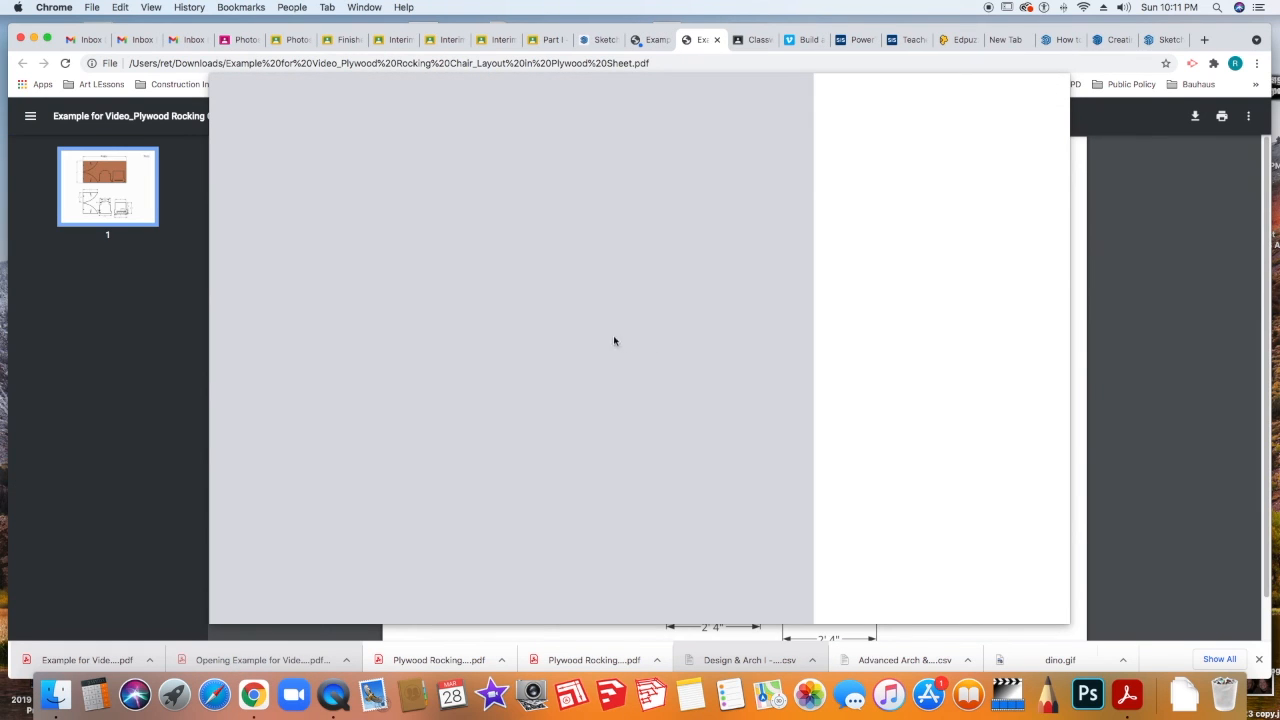